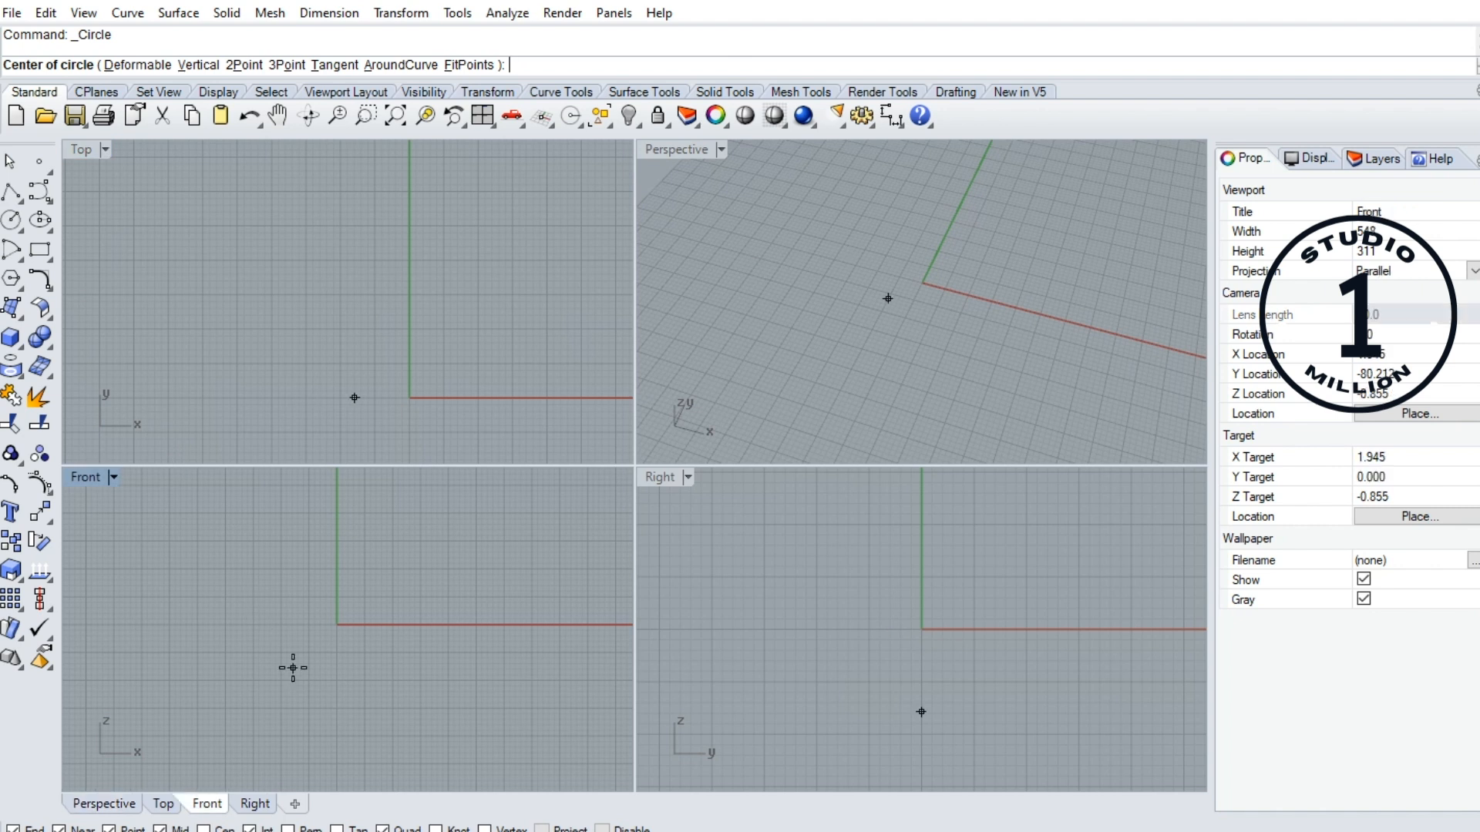
- Draw a circle of diameter 17 centred on the origin in the Front view
type("0")
key("Return")
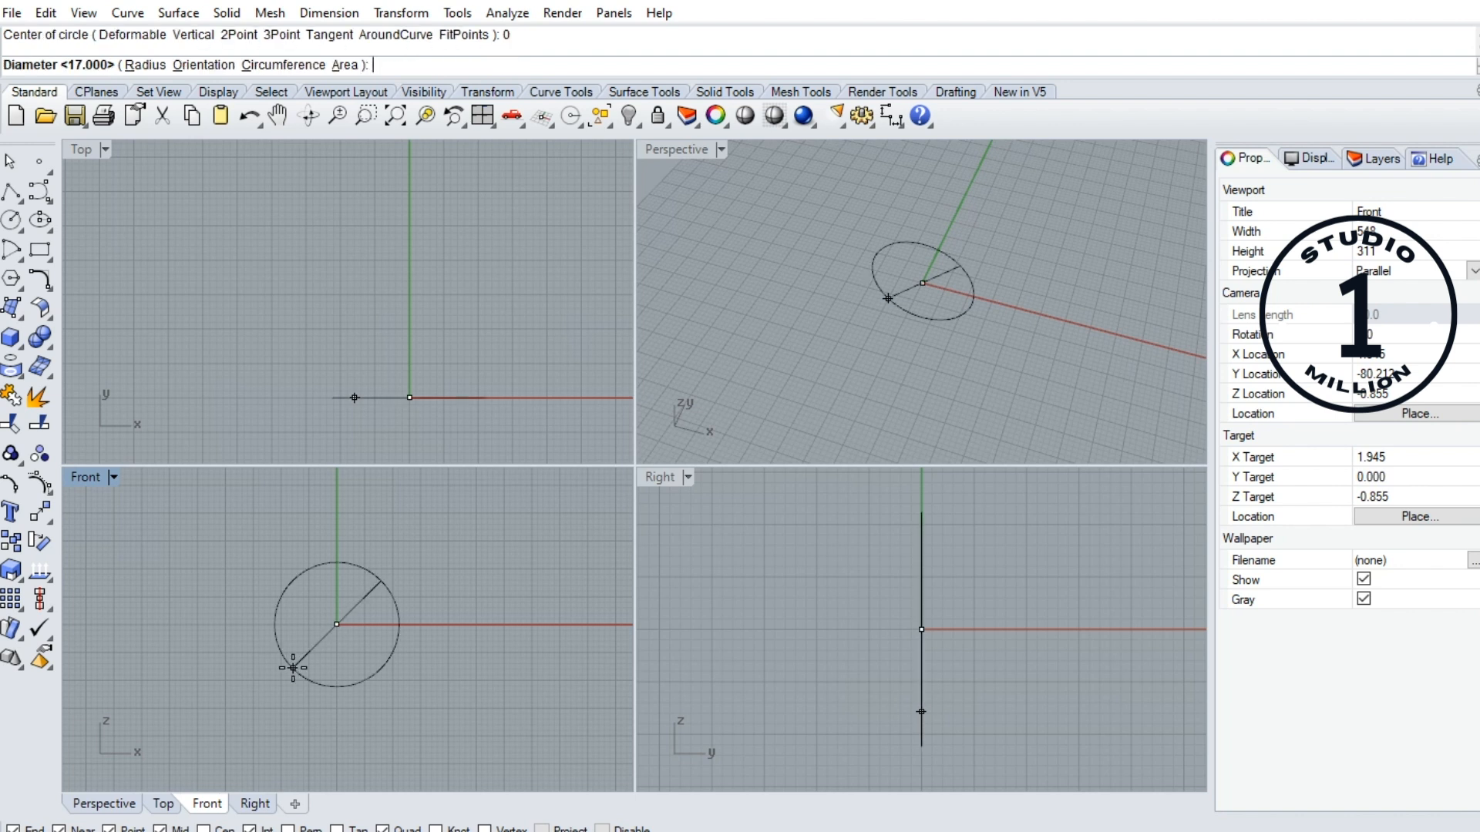
type("17")
key("Return")
scroll(312, 625, "up", 2)
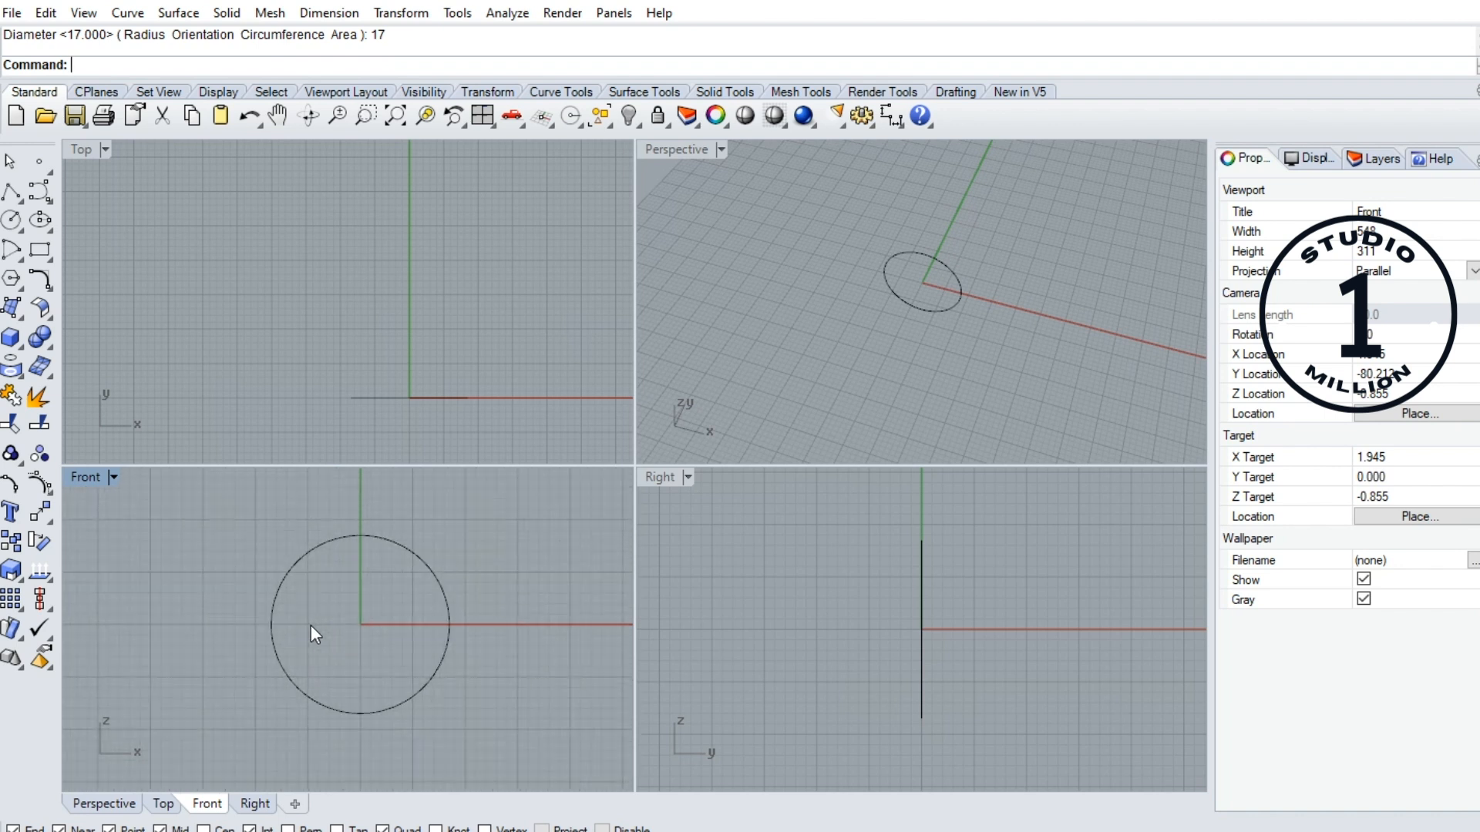
- Maximize the Front view and draw a vertical line 2 units long upward from the circle's top quadrant
double_click(76, 482)
right_click_drag(753, 386, 678, 449)
right_click_drag(533, 451, 624, 403)
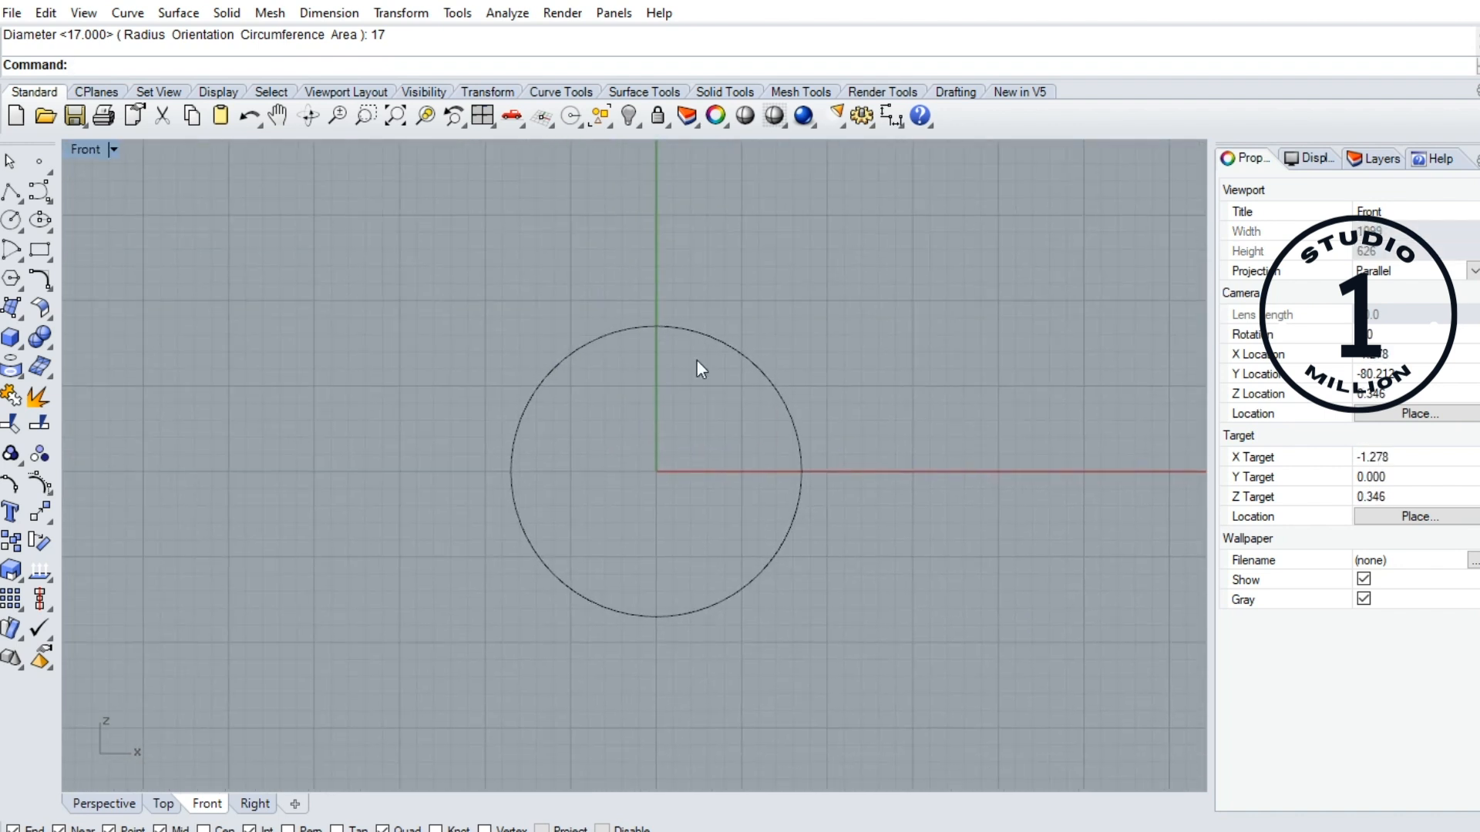
left_click(12, 191)
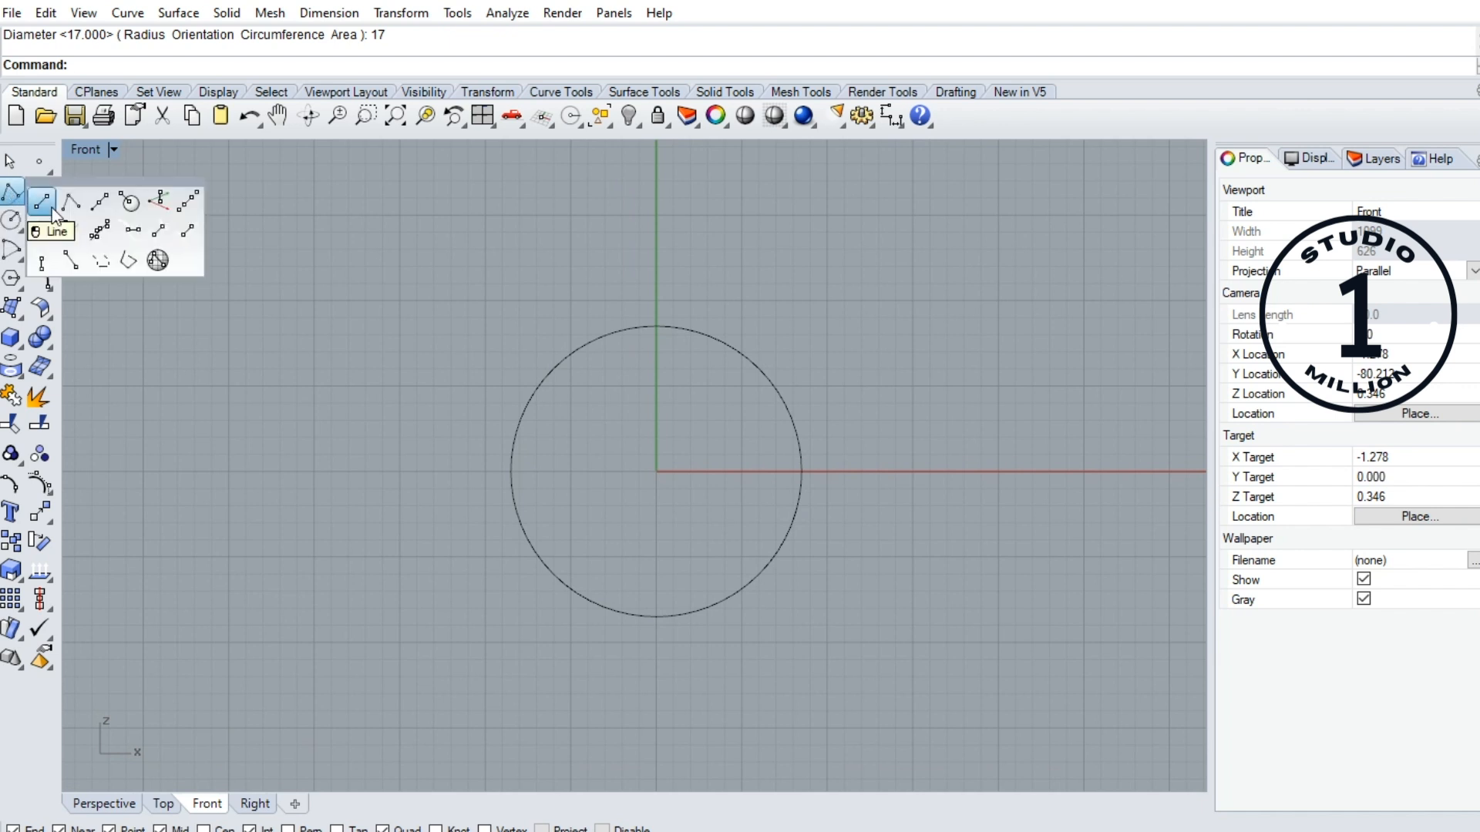
left_click(41, 202)
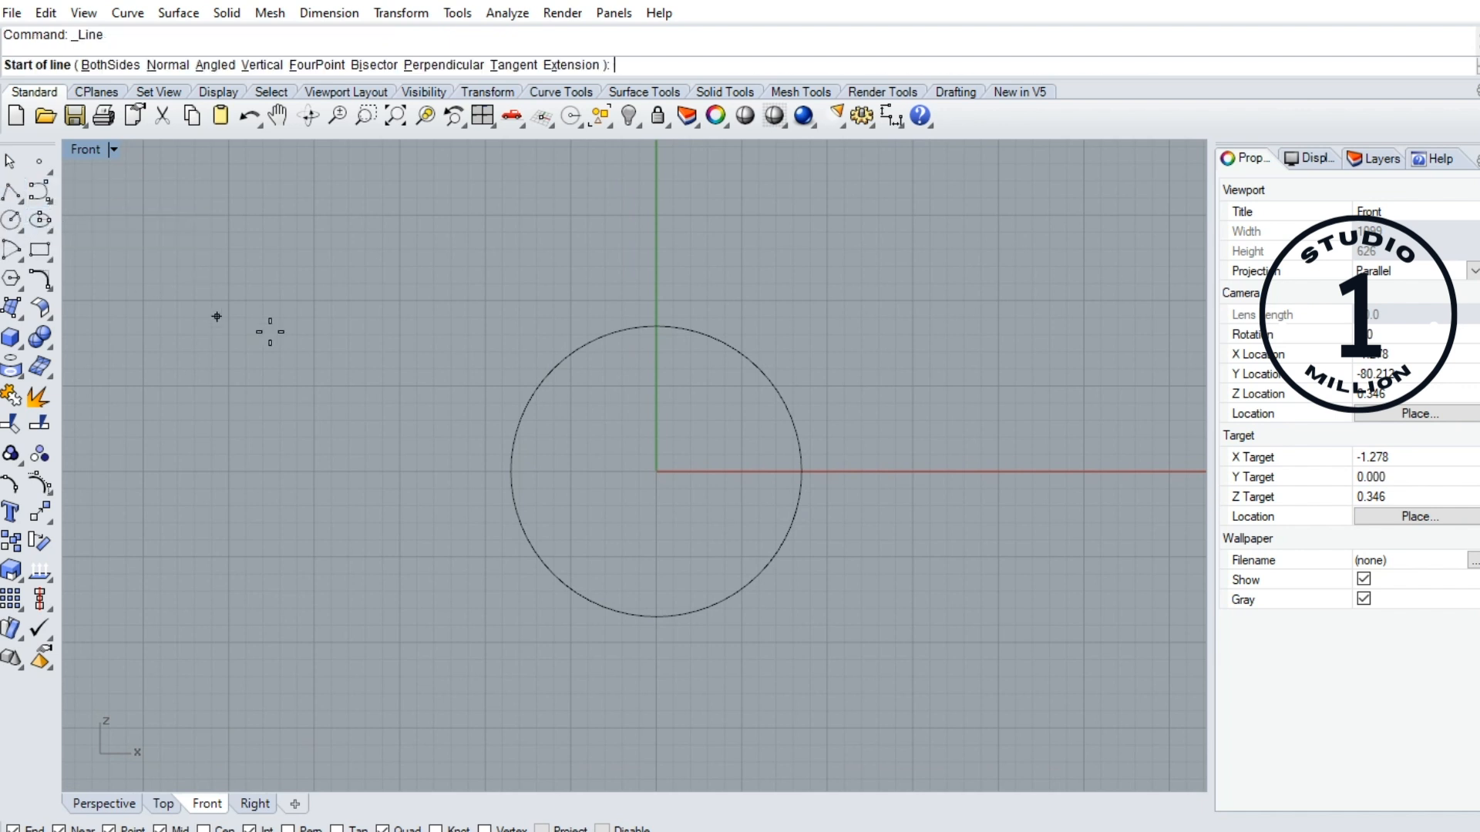
left_click(655, 327)
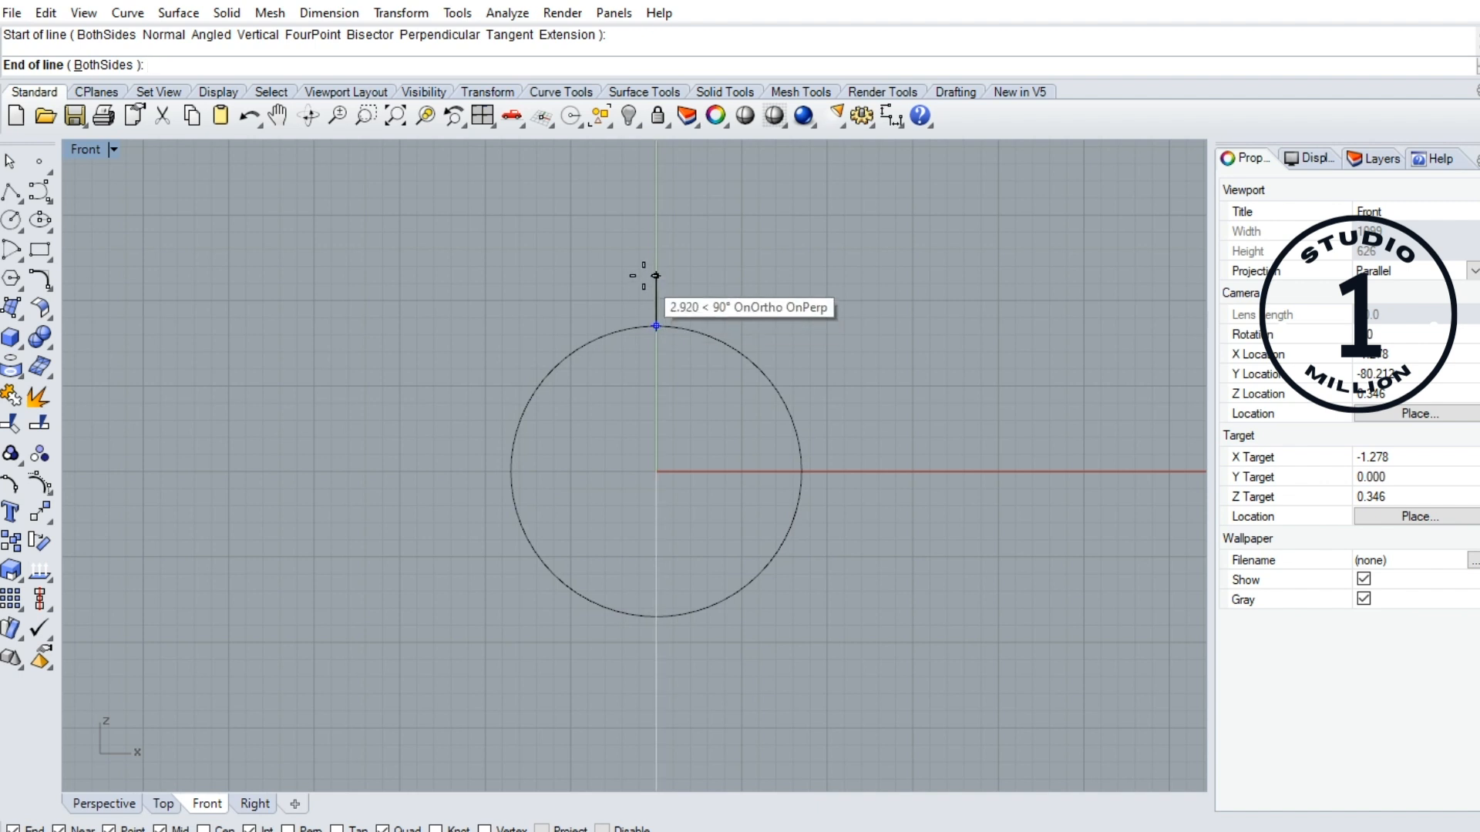
type("2")
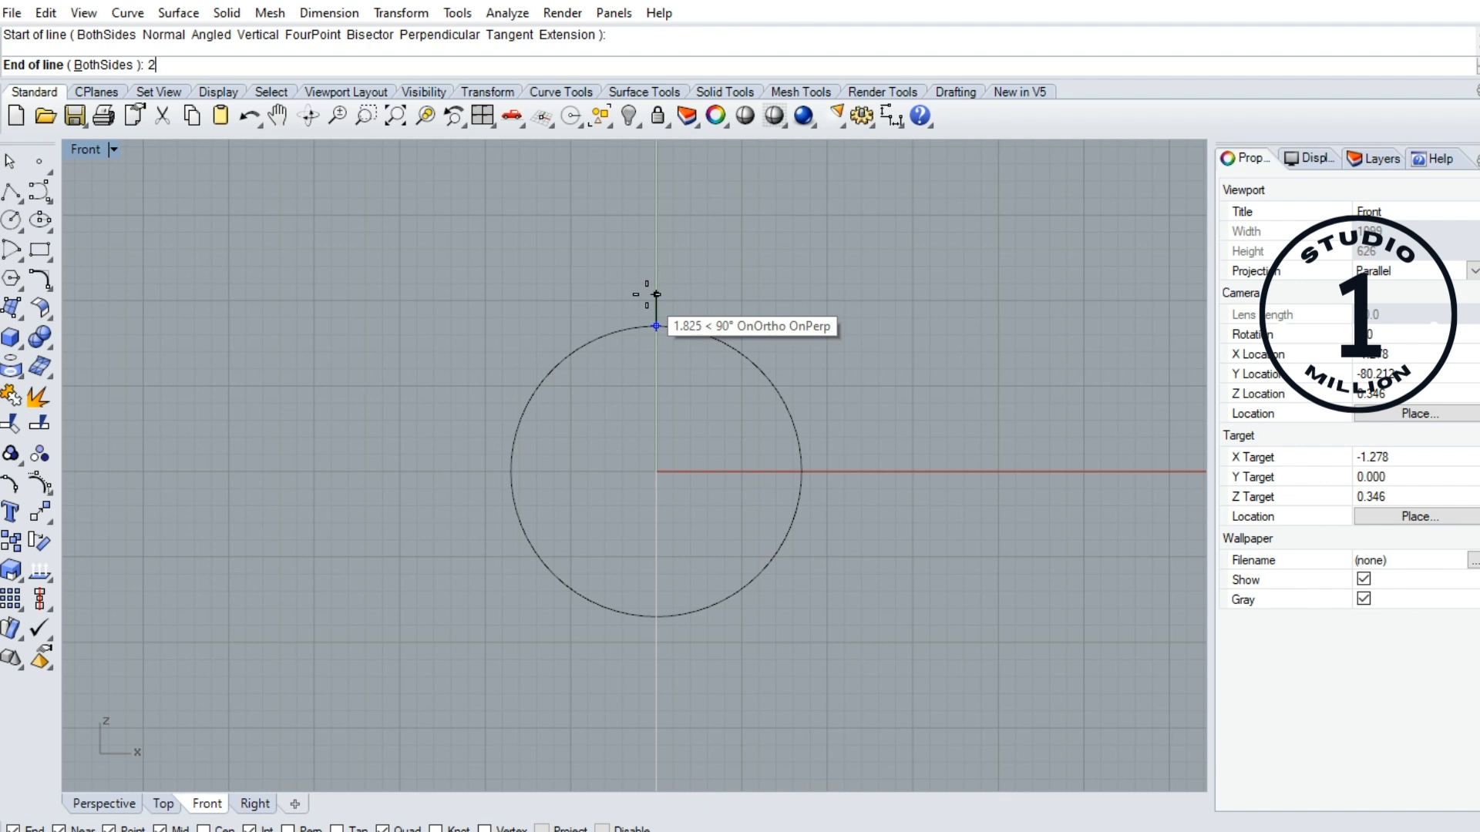
key("Return")
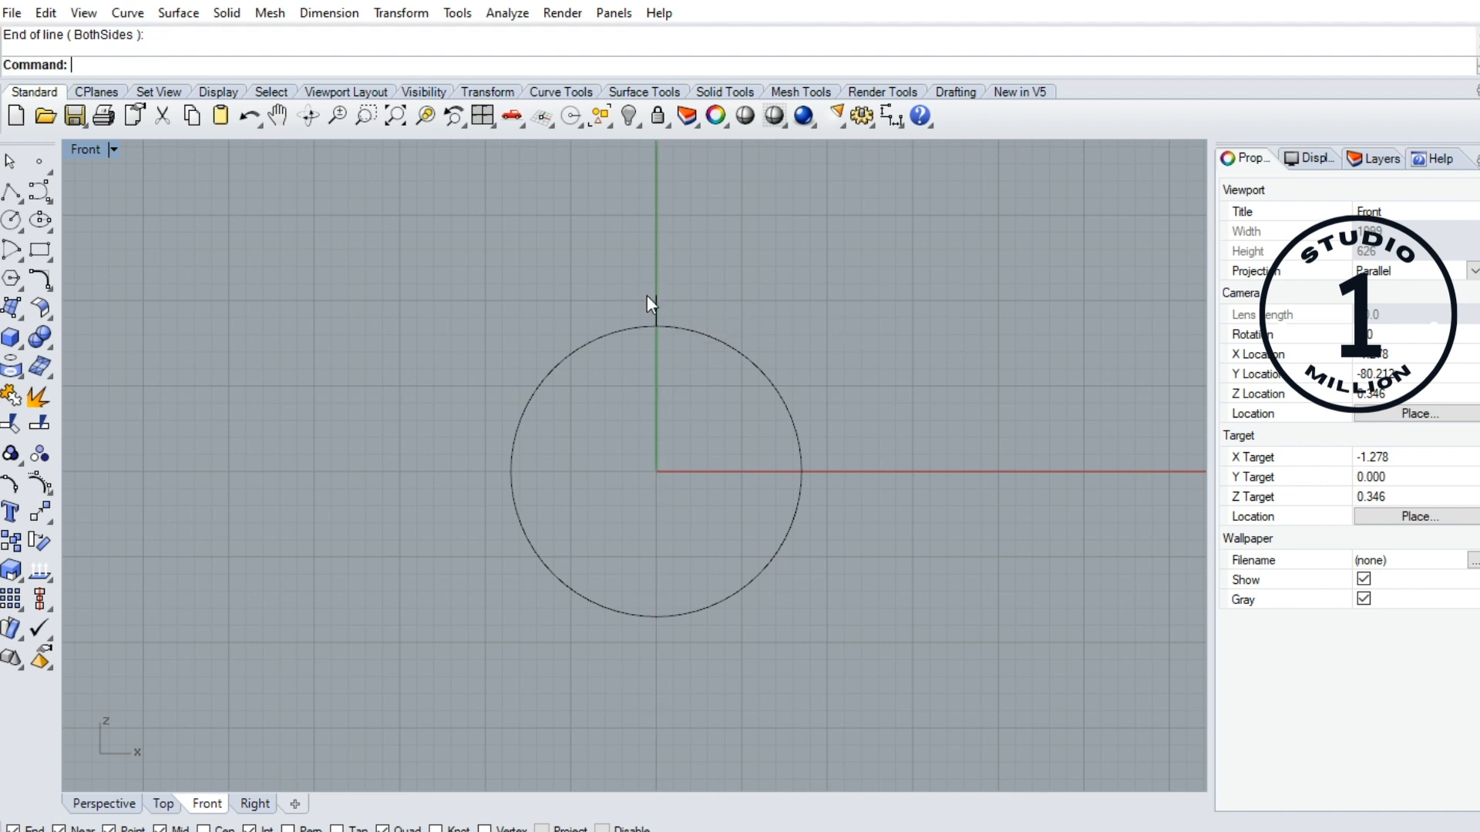
- Draw a vertical line 1.5 units long downward from the circle's bottom quadrant
key("Return")
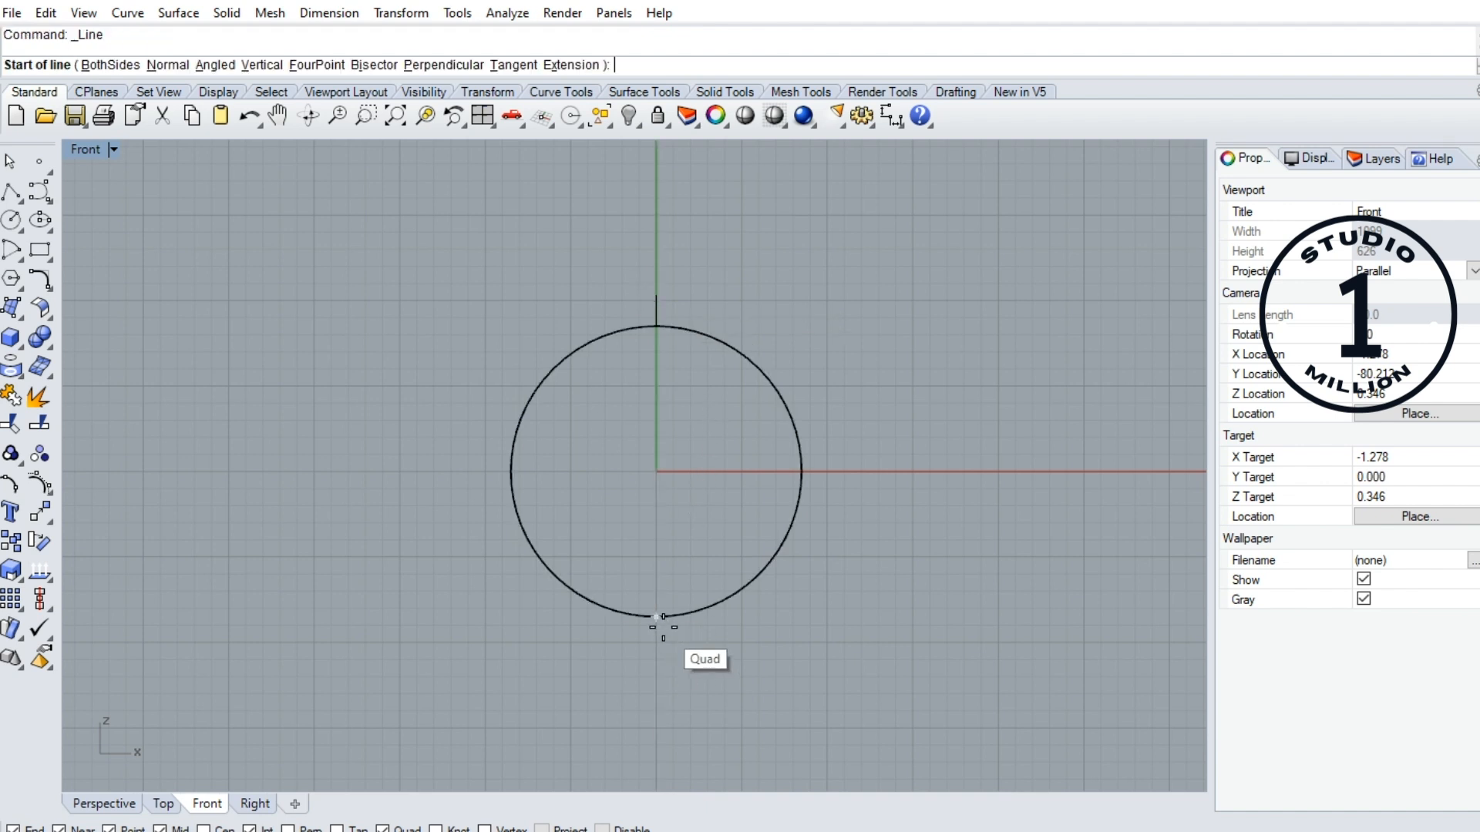
left_click(656, 618)
type("1.5")
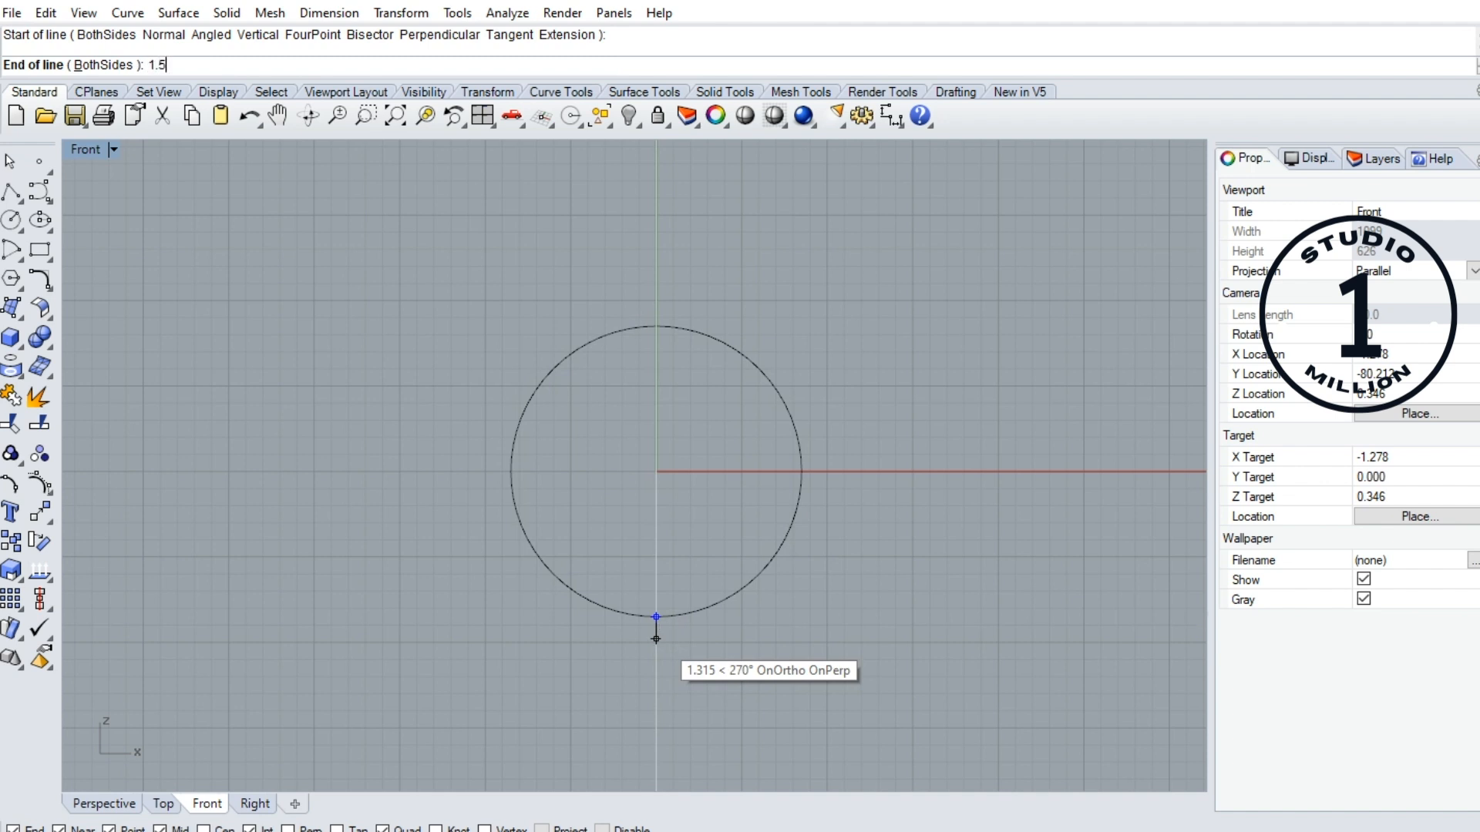
key("Return")
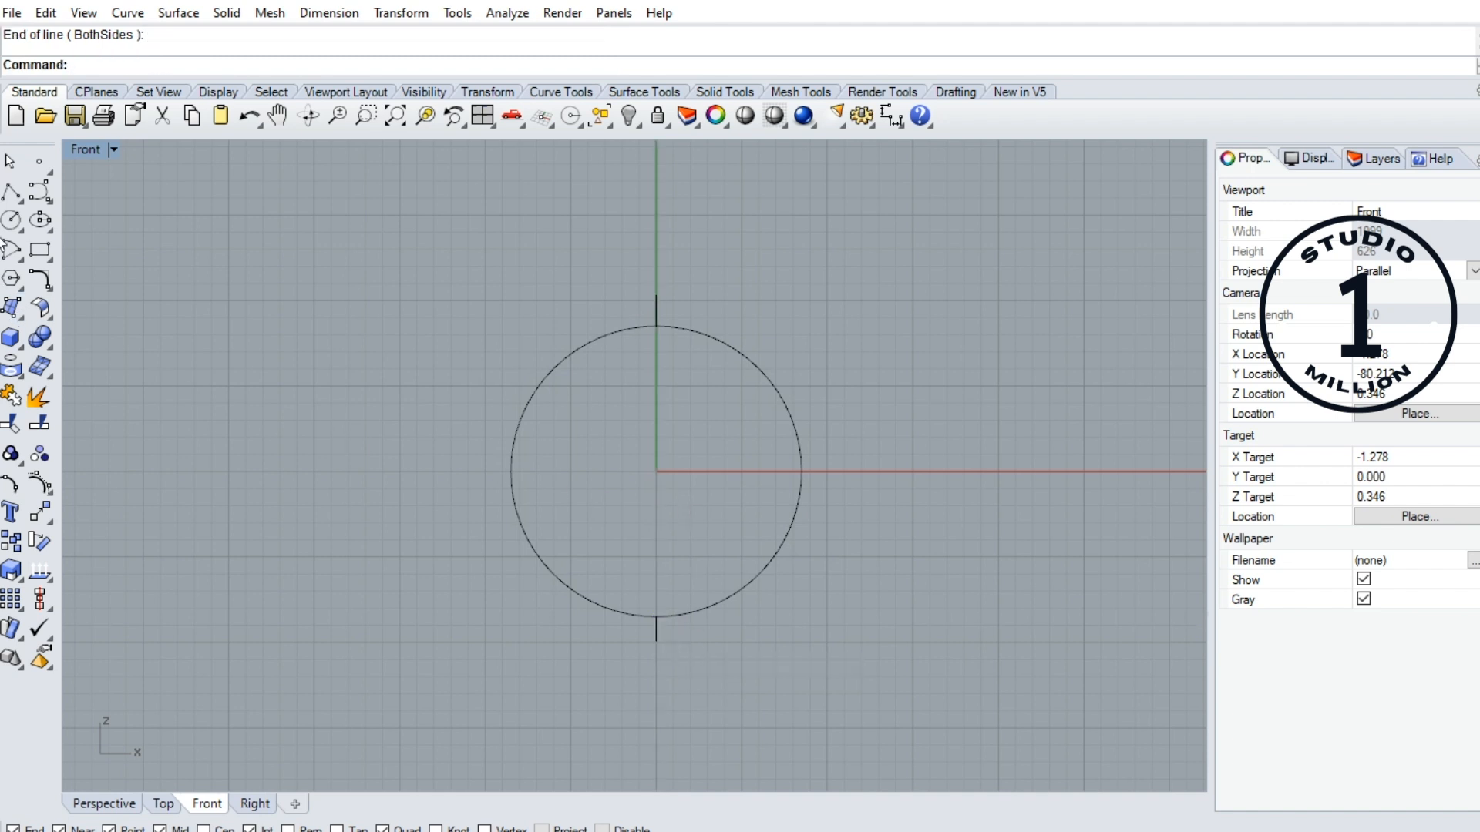
- Draw a two-point diameter circle from the upper line's outer end to the lower line's outer end
left_click(16, 223)
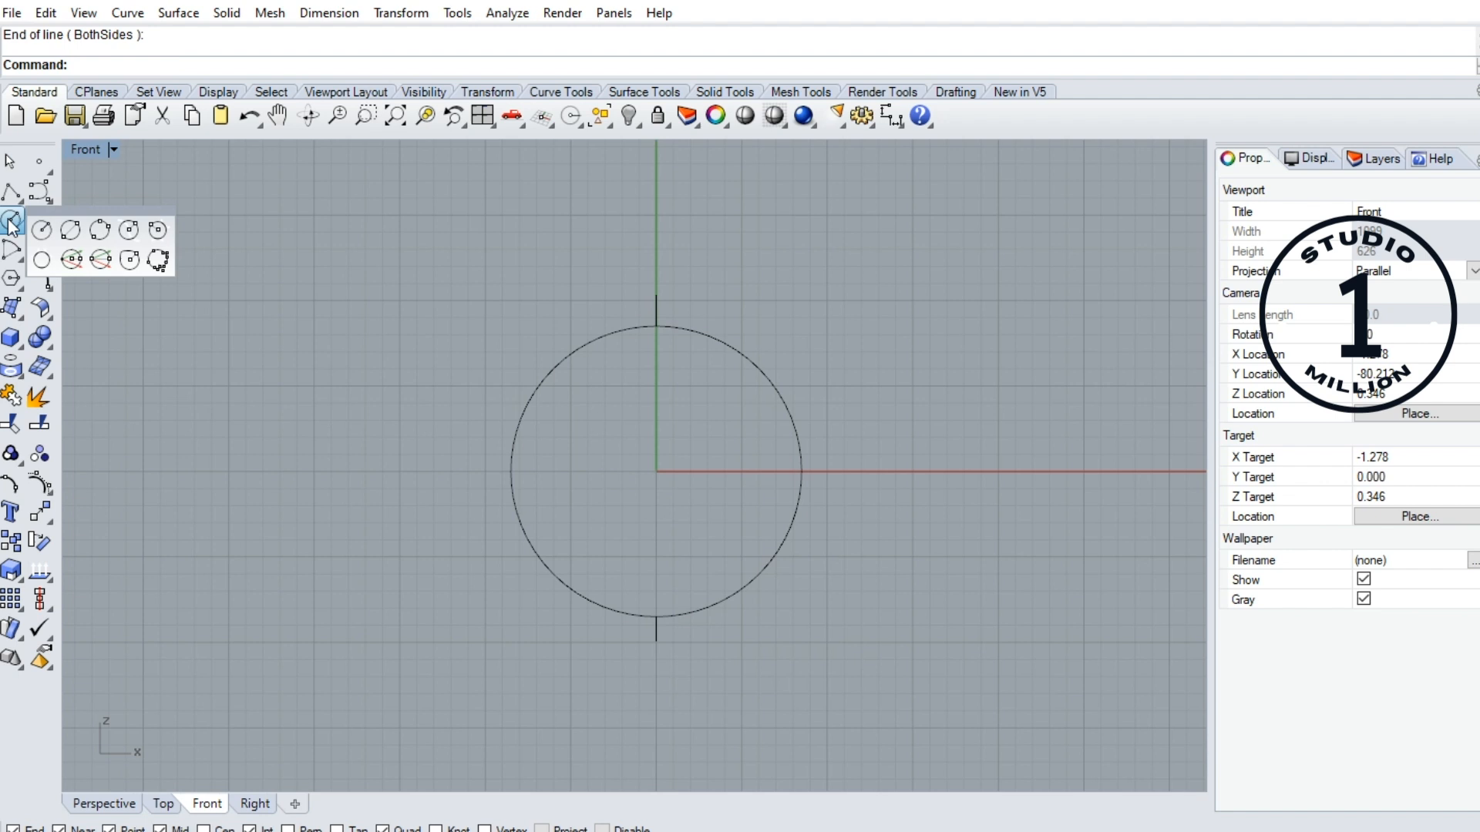
left_click(70, 237)
left_click(66, 230)
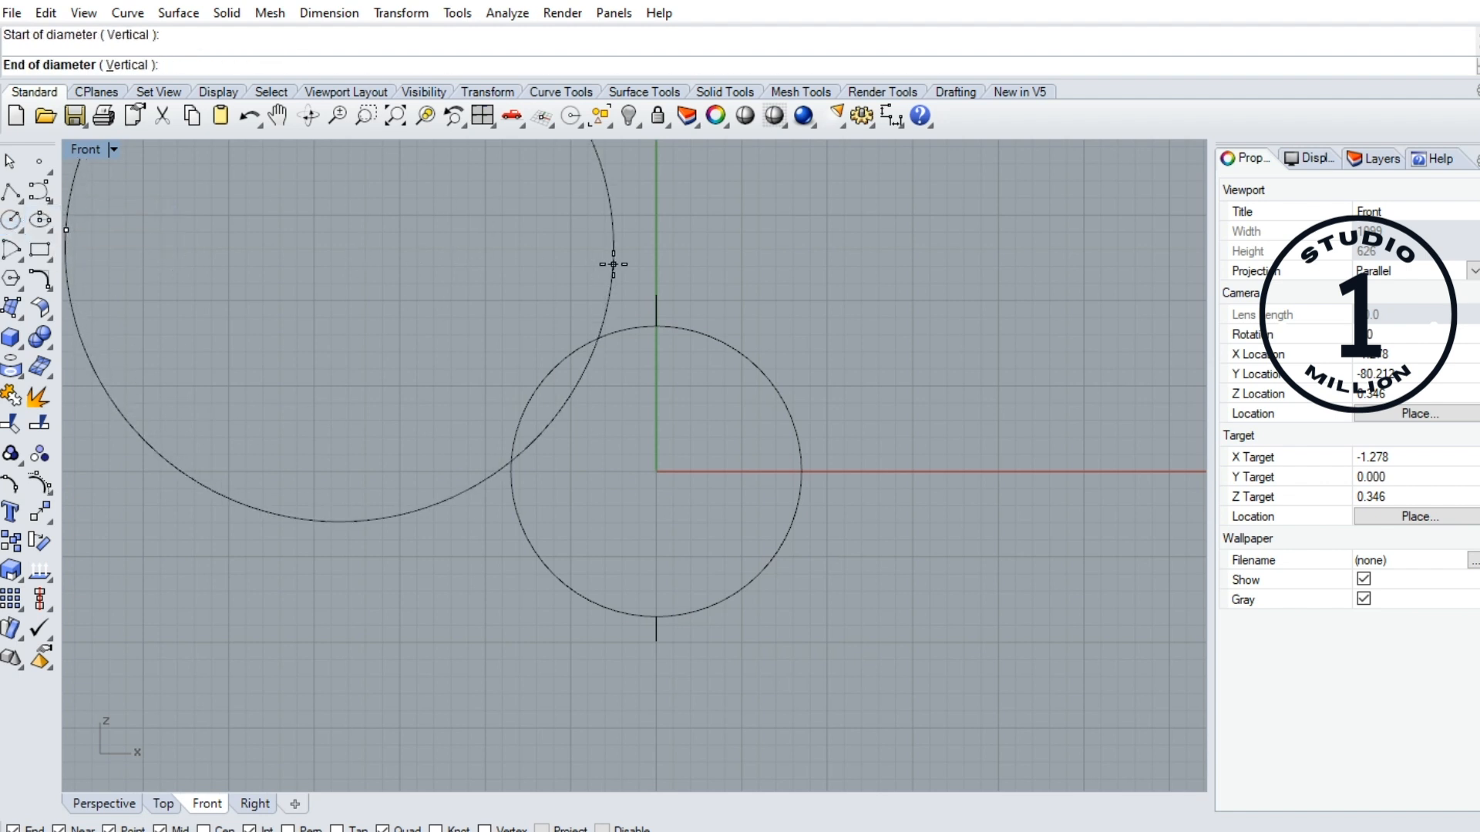
key("Escape")
key("Return")
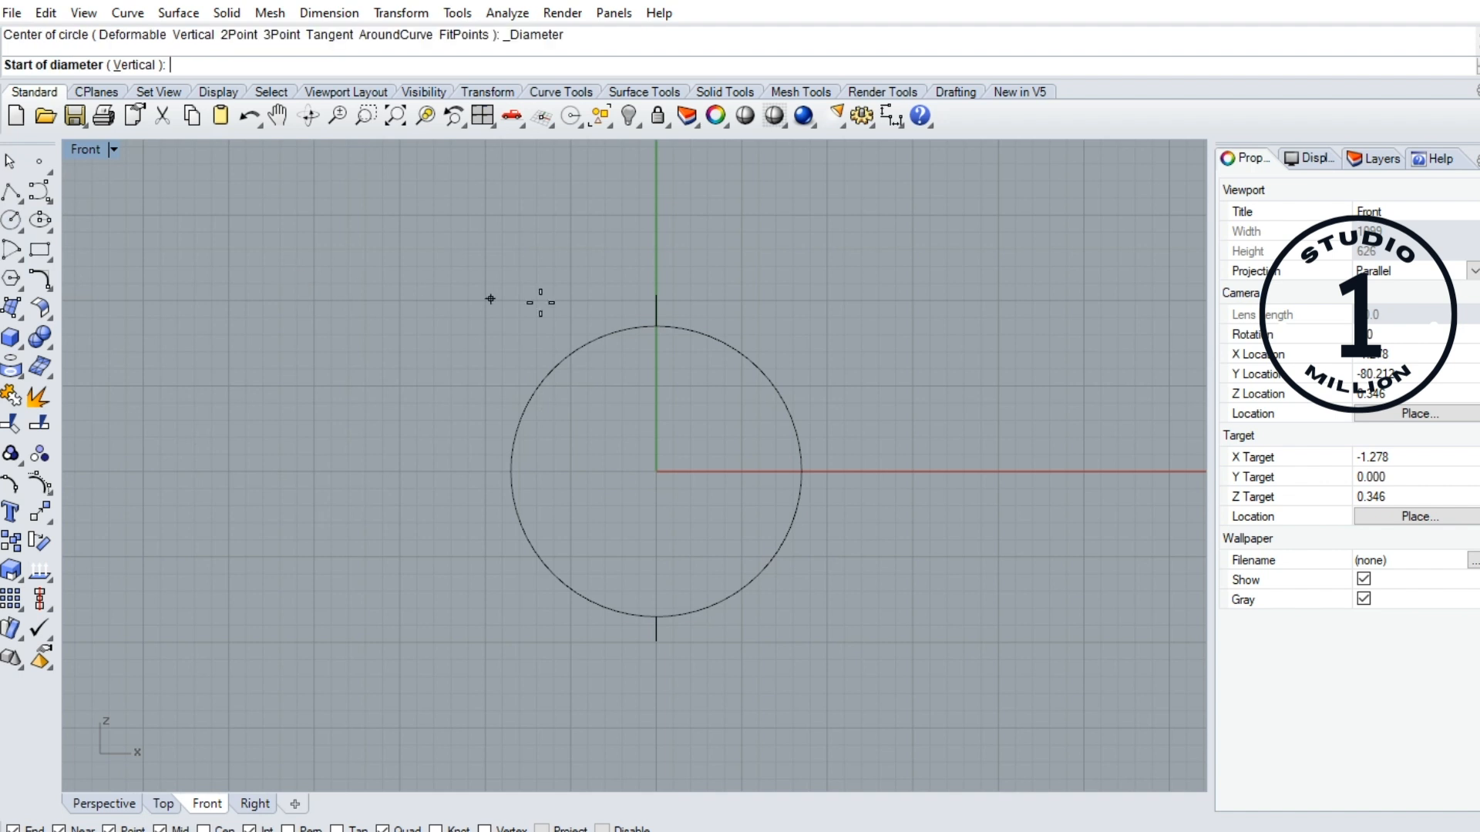
left_click(656, 296)
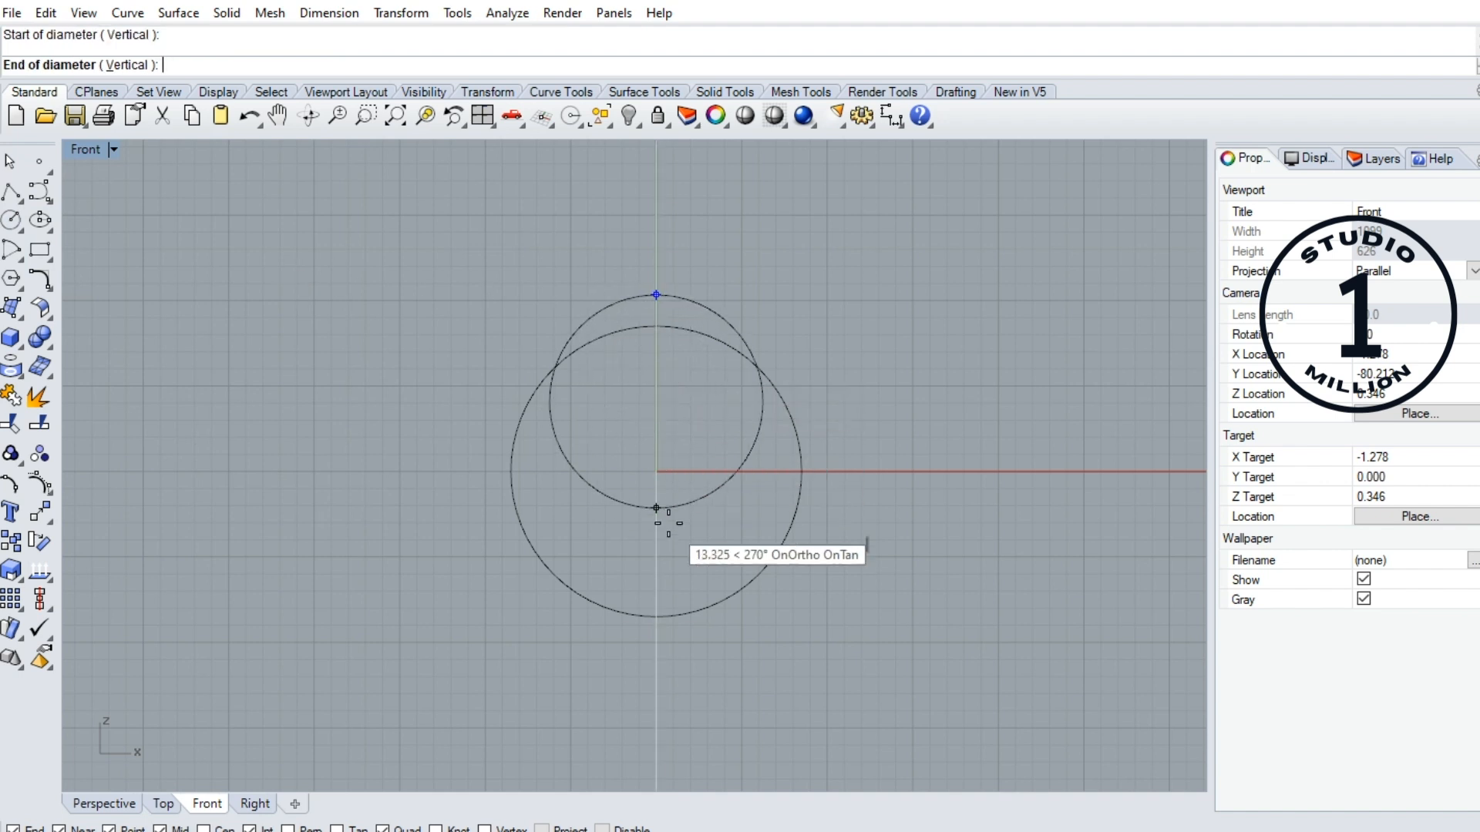
left_click(656, 641)
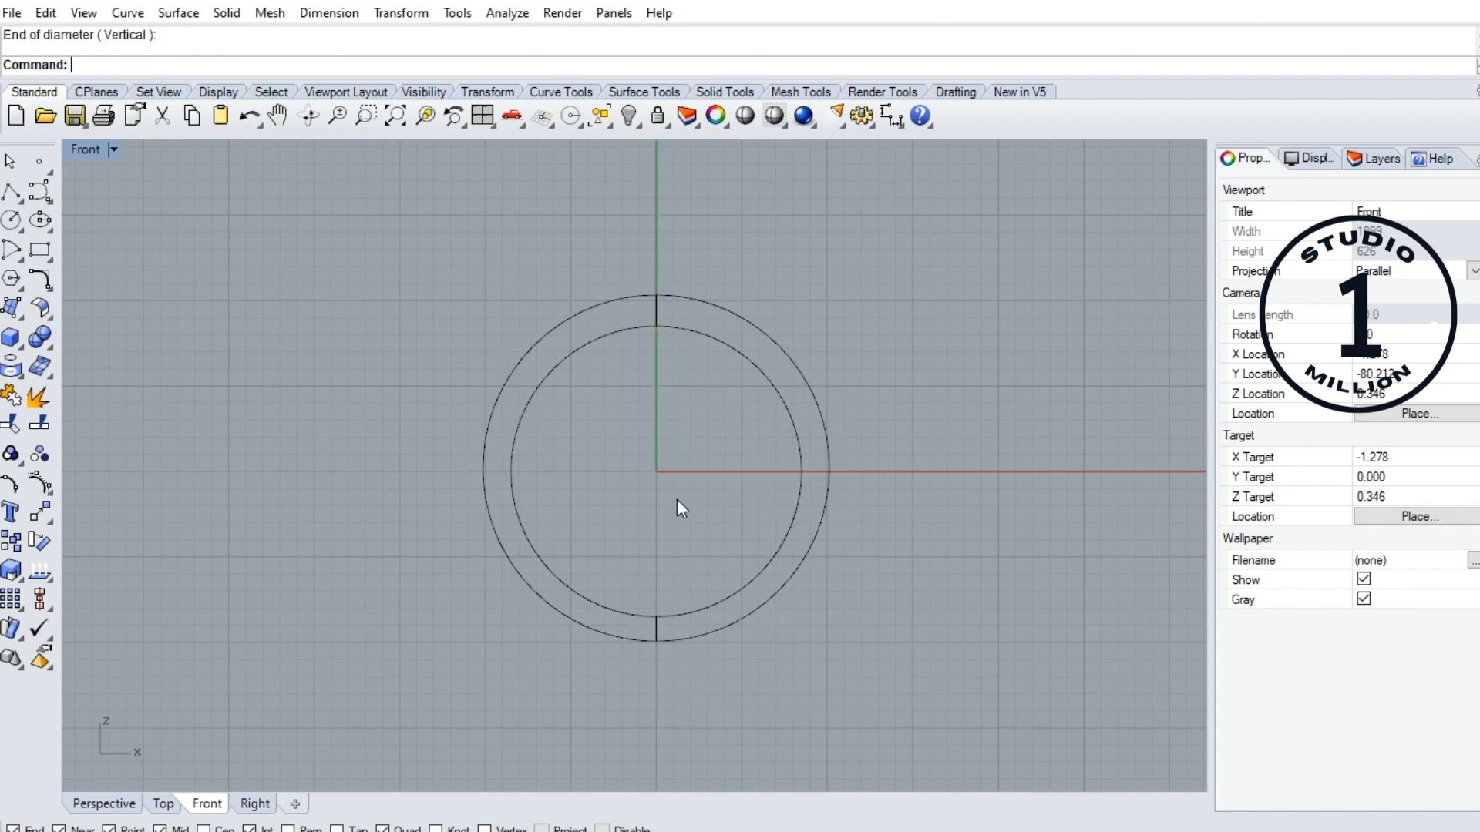
- Delete the two short vertical construction lines above and below the inner circle
left_click_drag(624, 252, 677, 350)
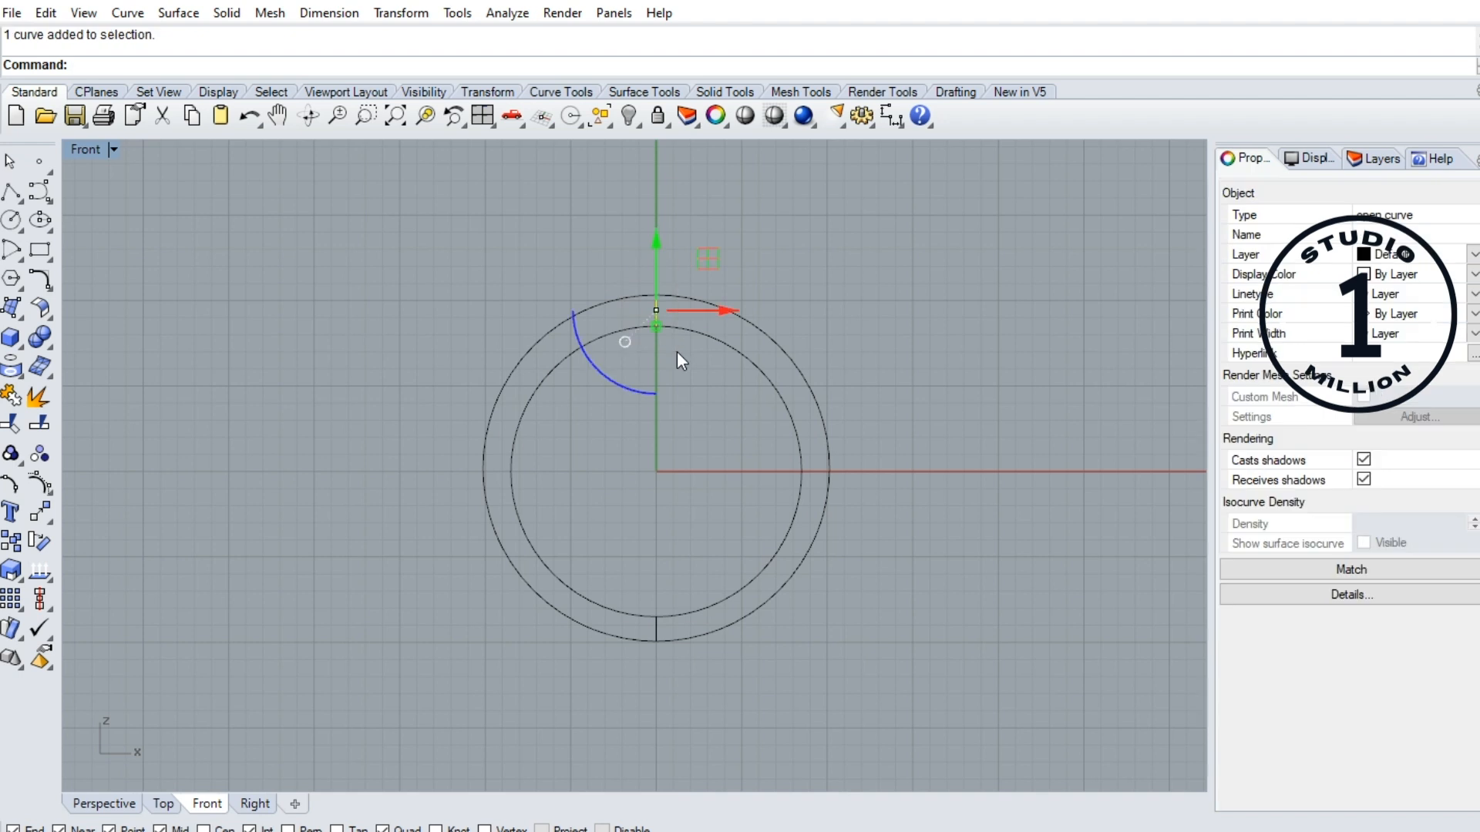
left_click_drag(602, 549, 715, 703, "shift")
key("Delete")
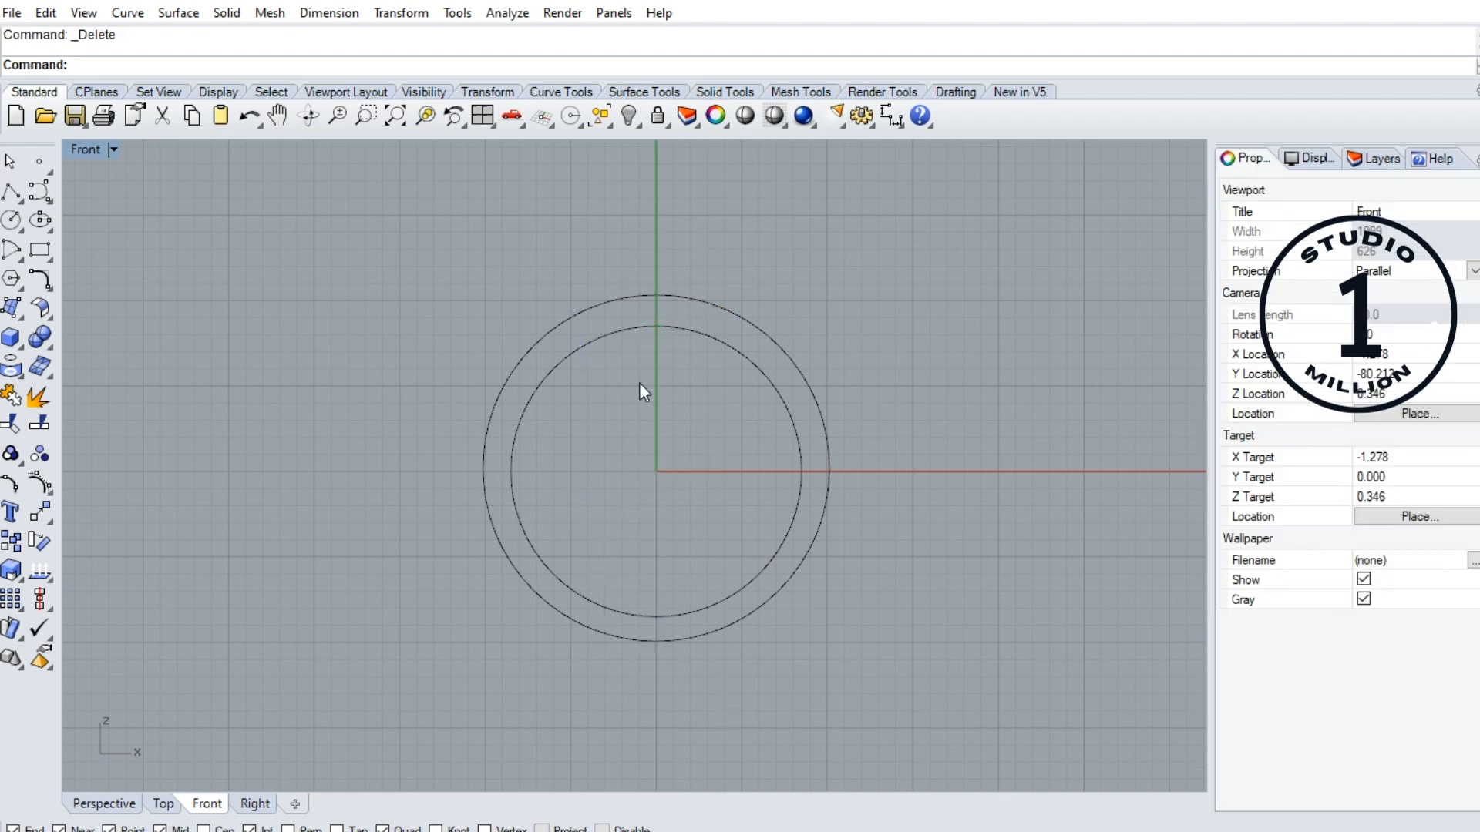
- Duplicate the outer circle in place through the clipboard and hide one of the two copies
left_click(639, 296)
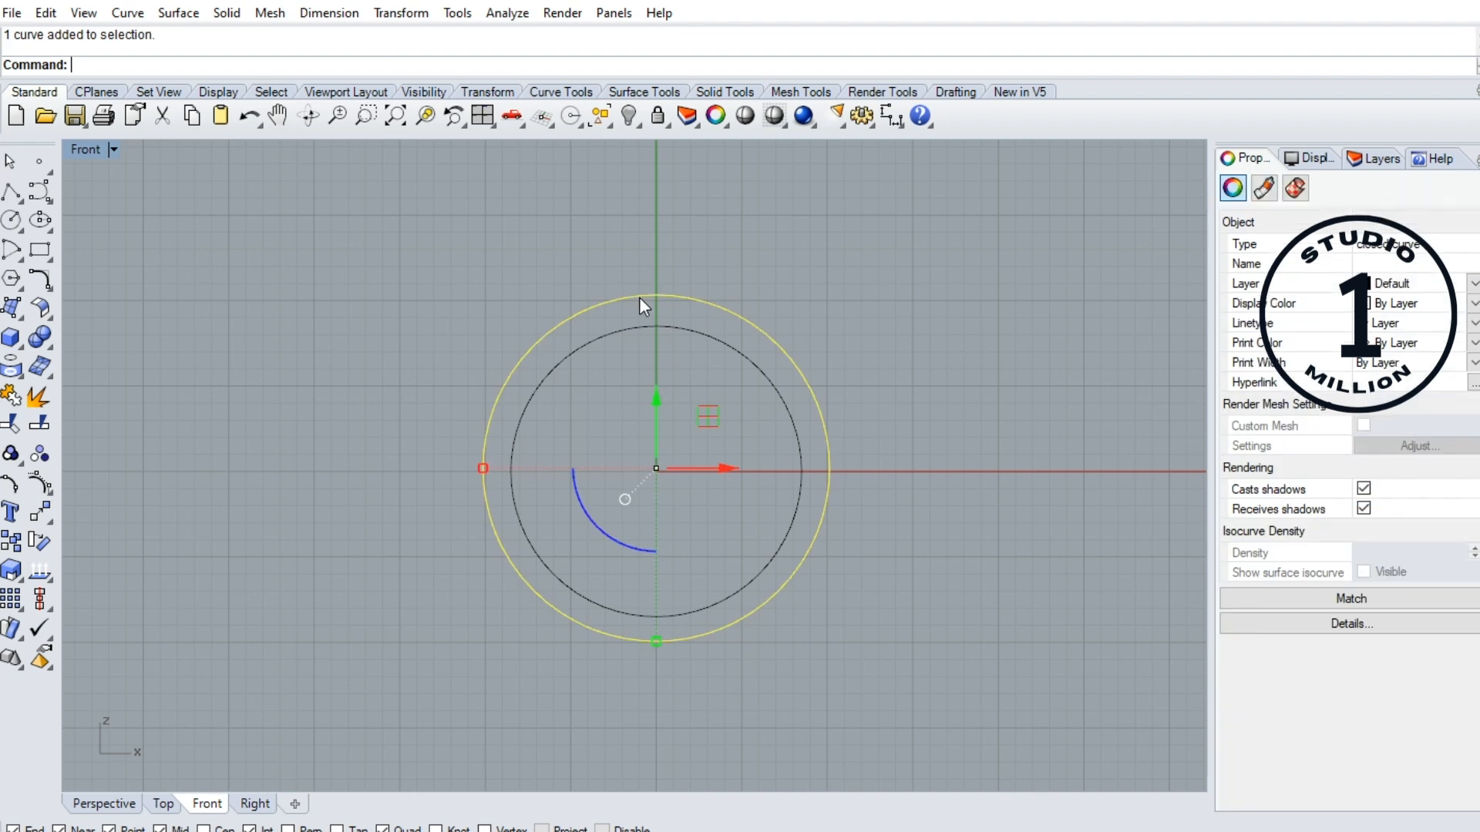
left_click(194, 120)
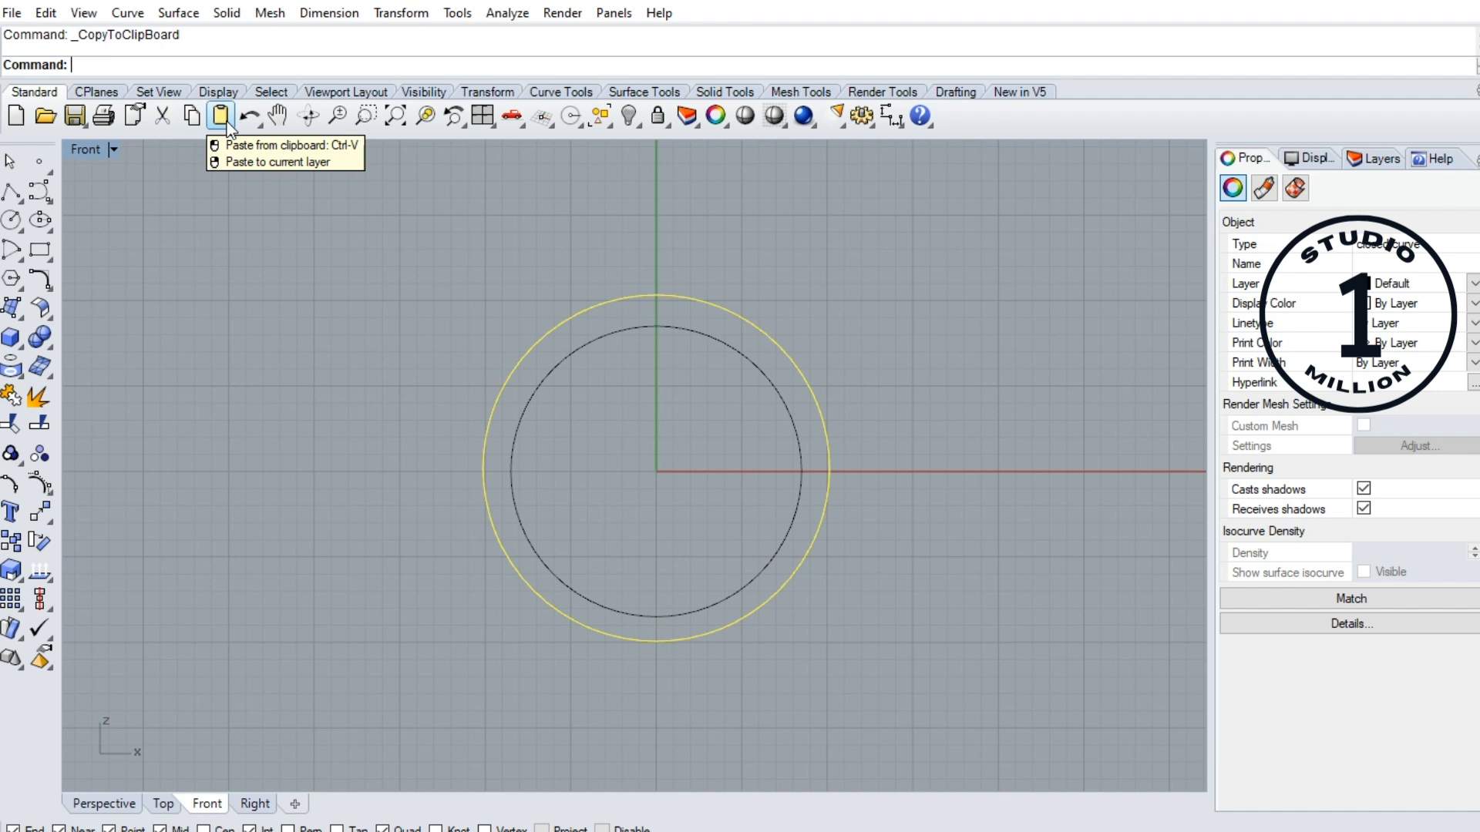
left_click(222, 117)
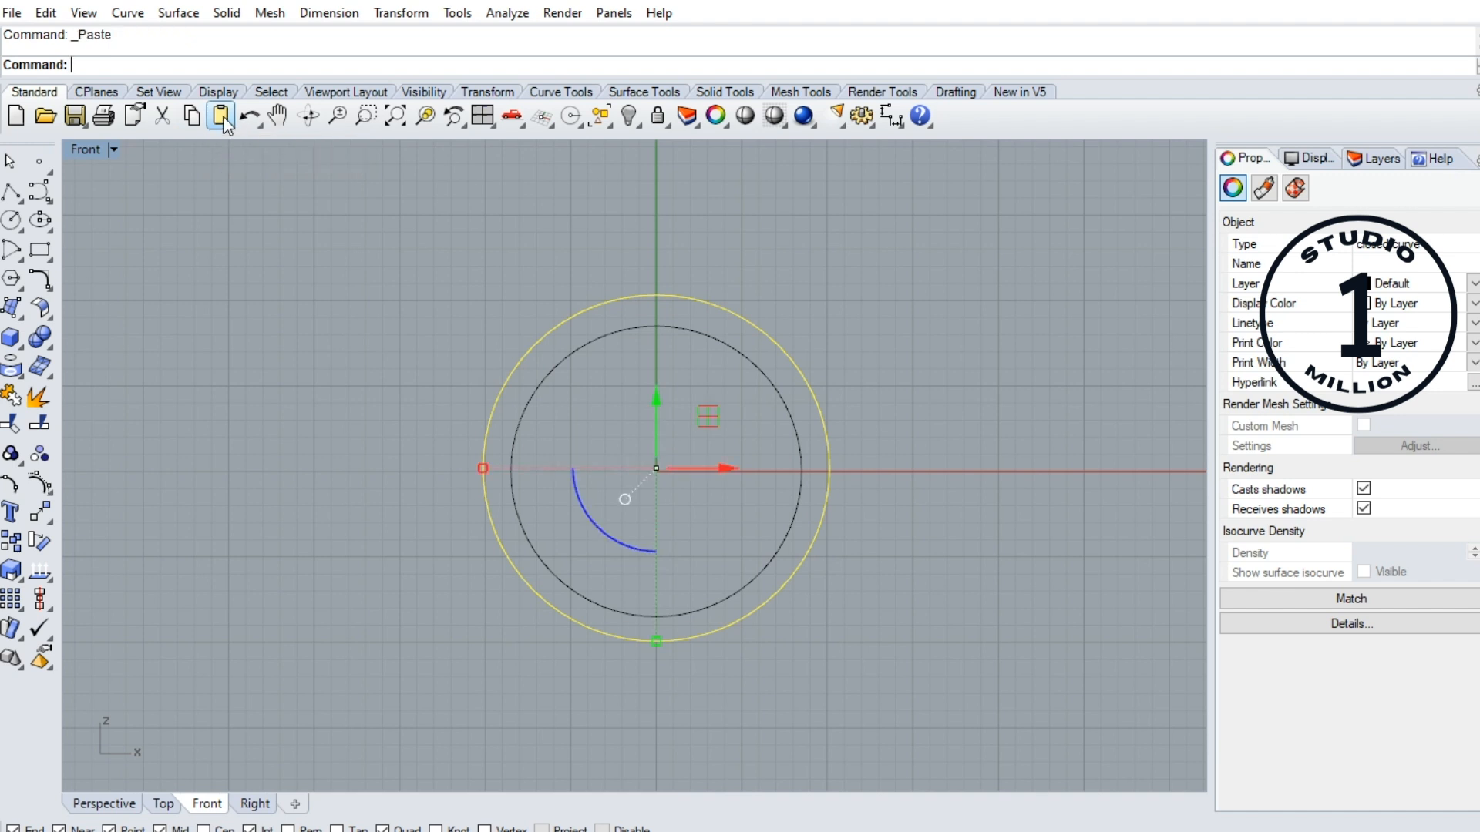
left_click(631, 118)
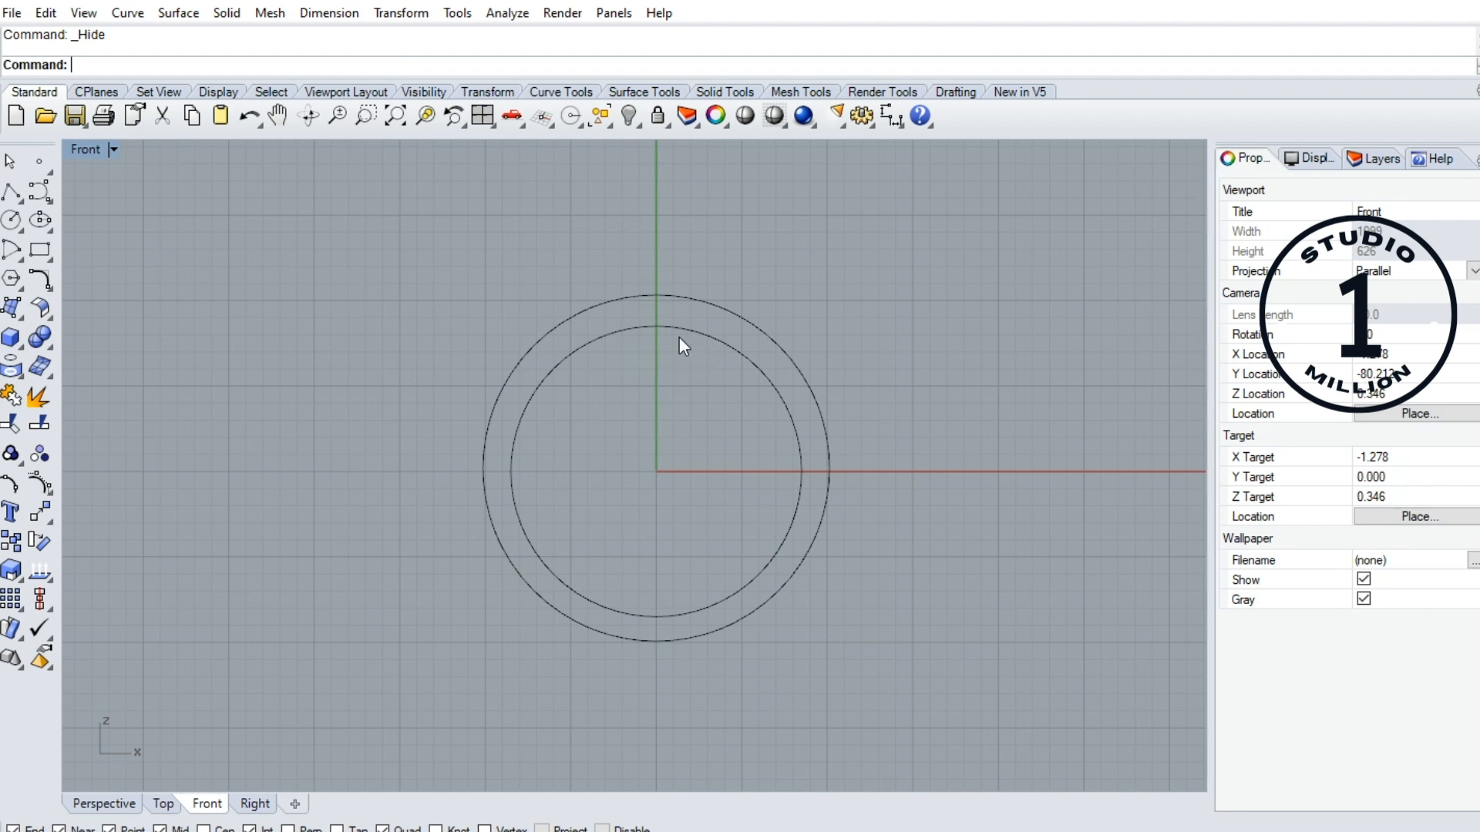
- Rebuild the remaining outer circle with a point count of 12 and degree 3, deleting the input
left_click(677, 298)
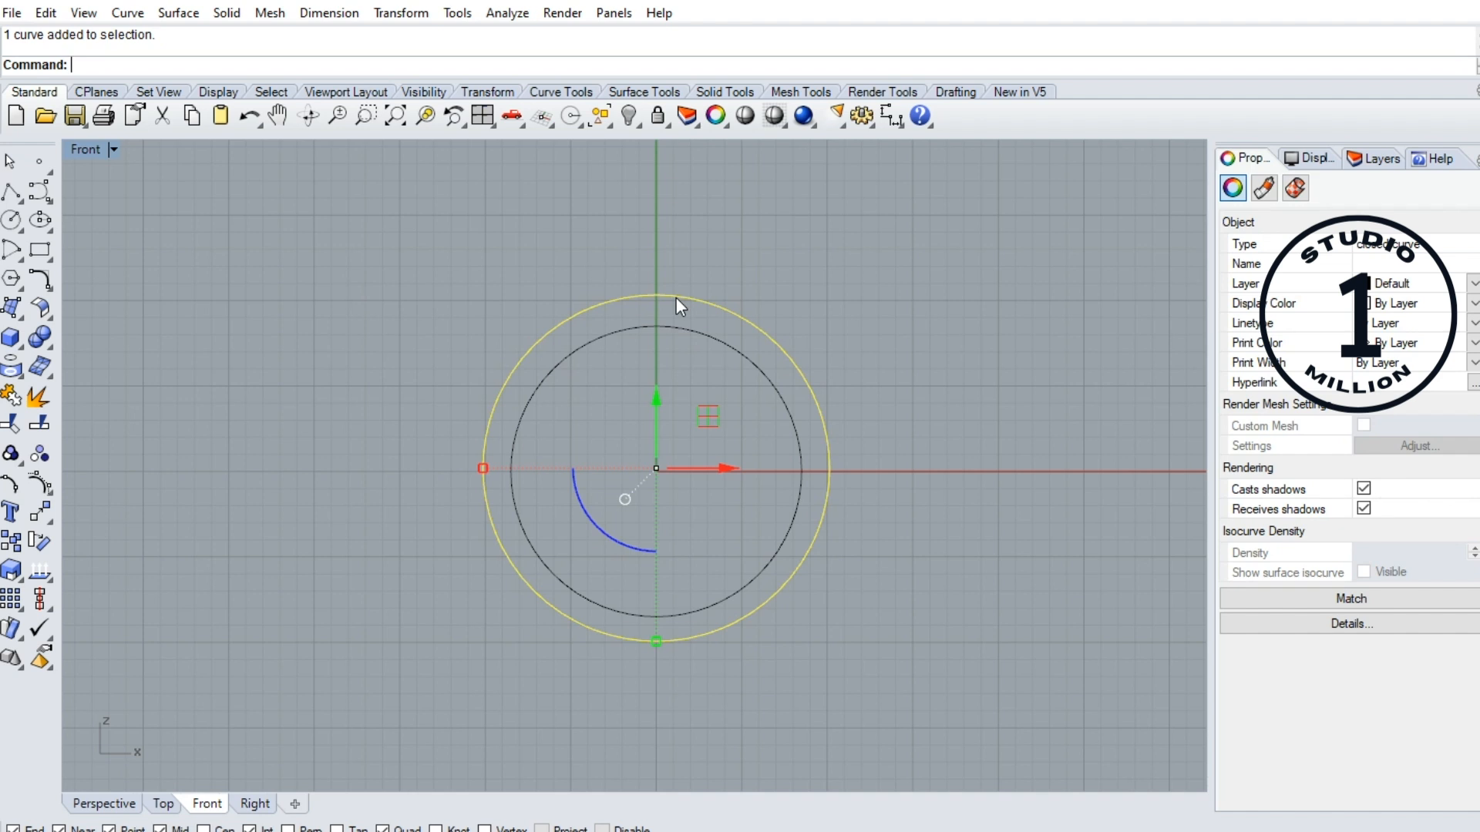
left_click(49, 285)
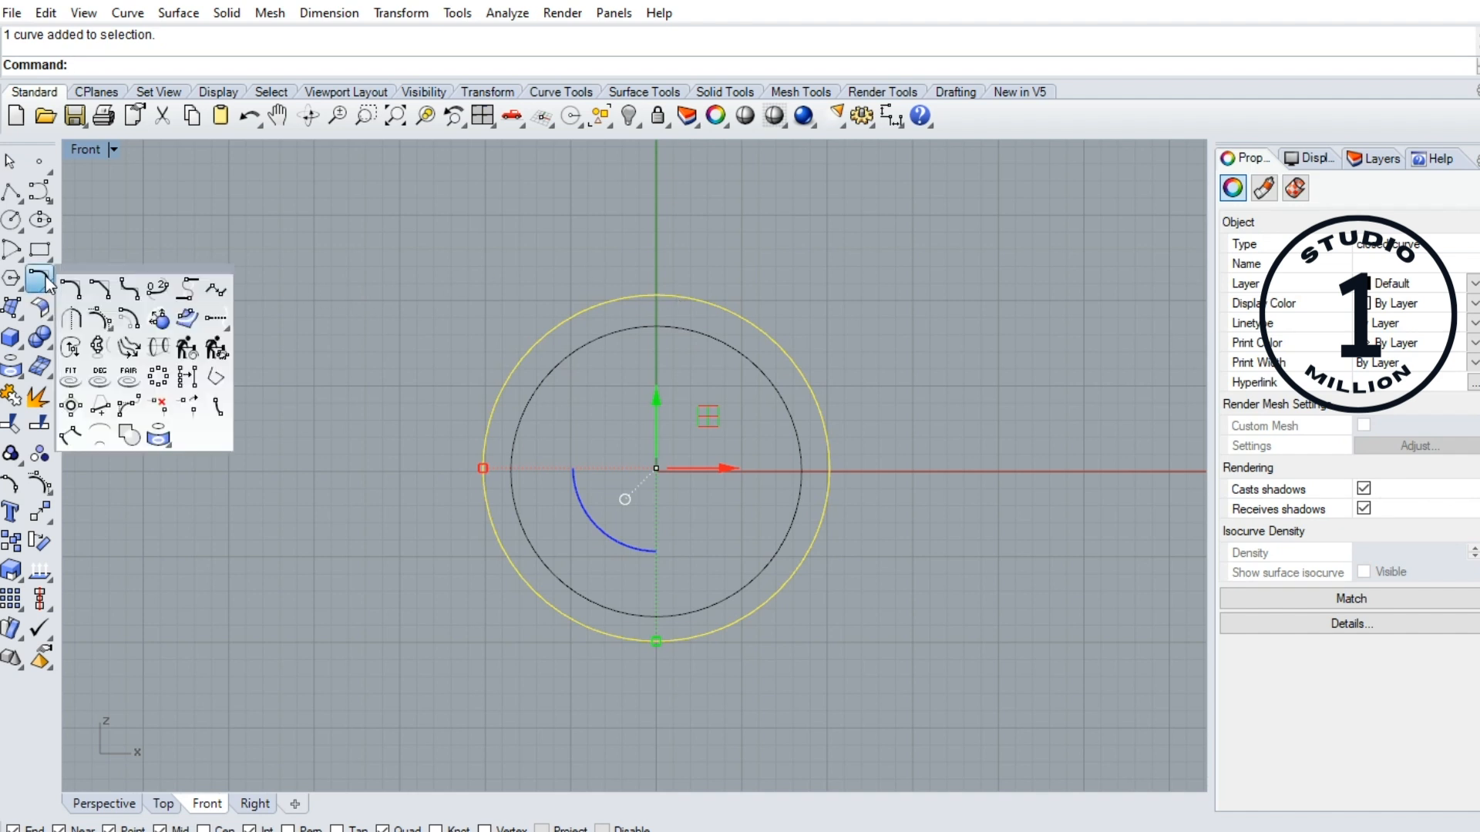
left_click(187, 350)
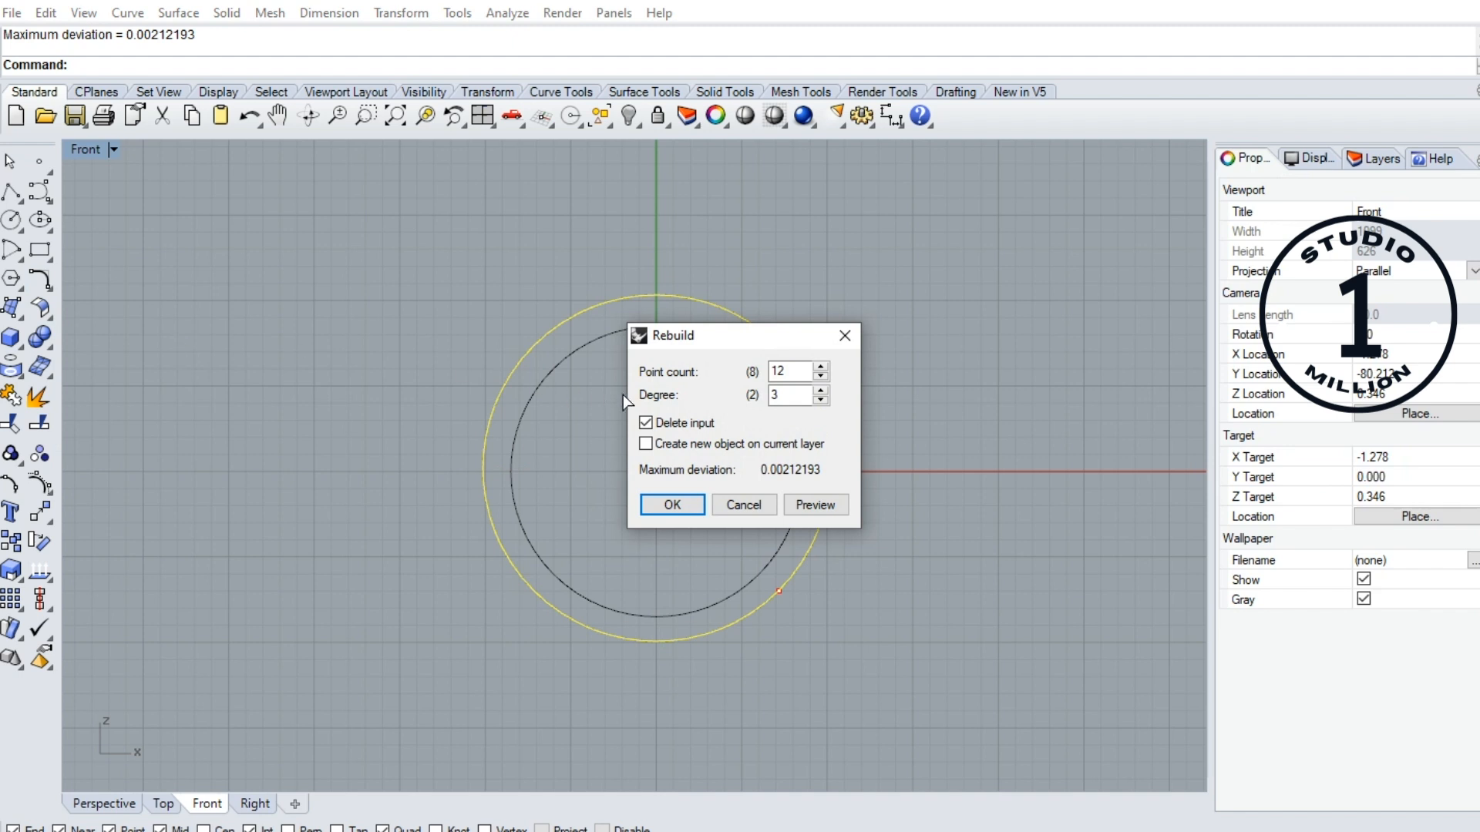
left_click(671, 505)
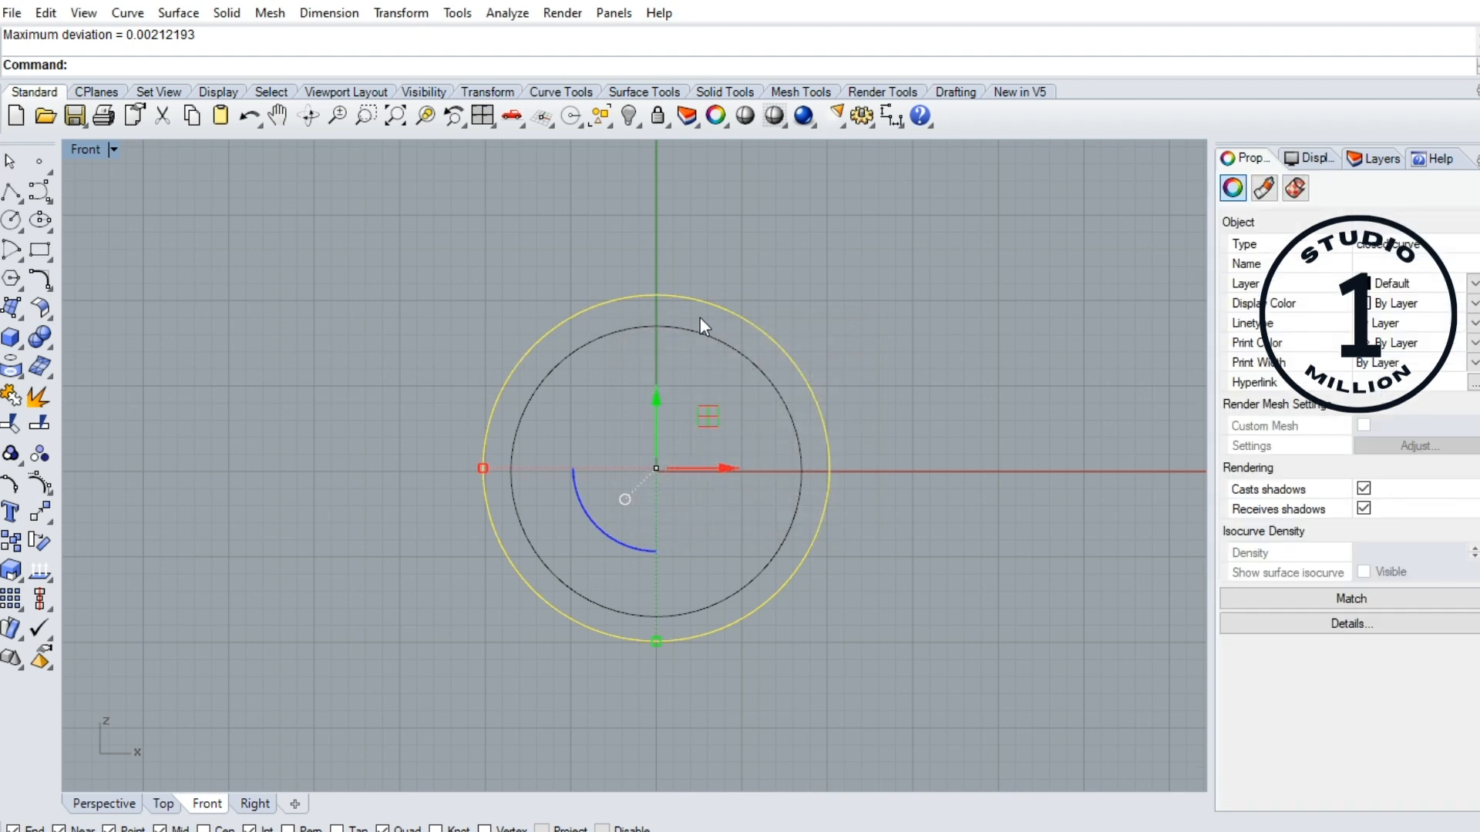
- Show the rebuilt circle's control points and move its three top and three bottom points together along positive Y
left_click(40, 484)
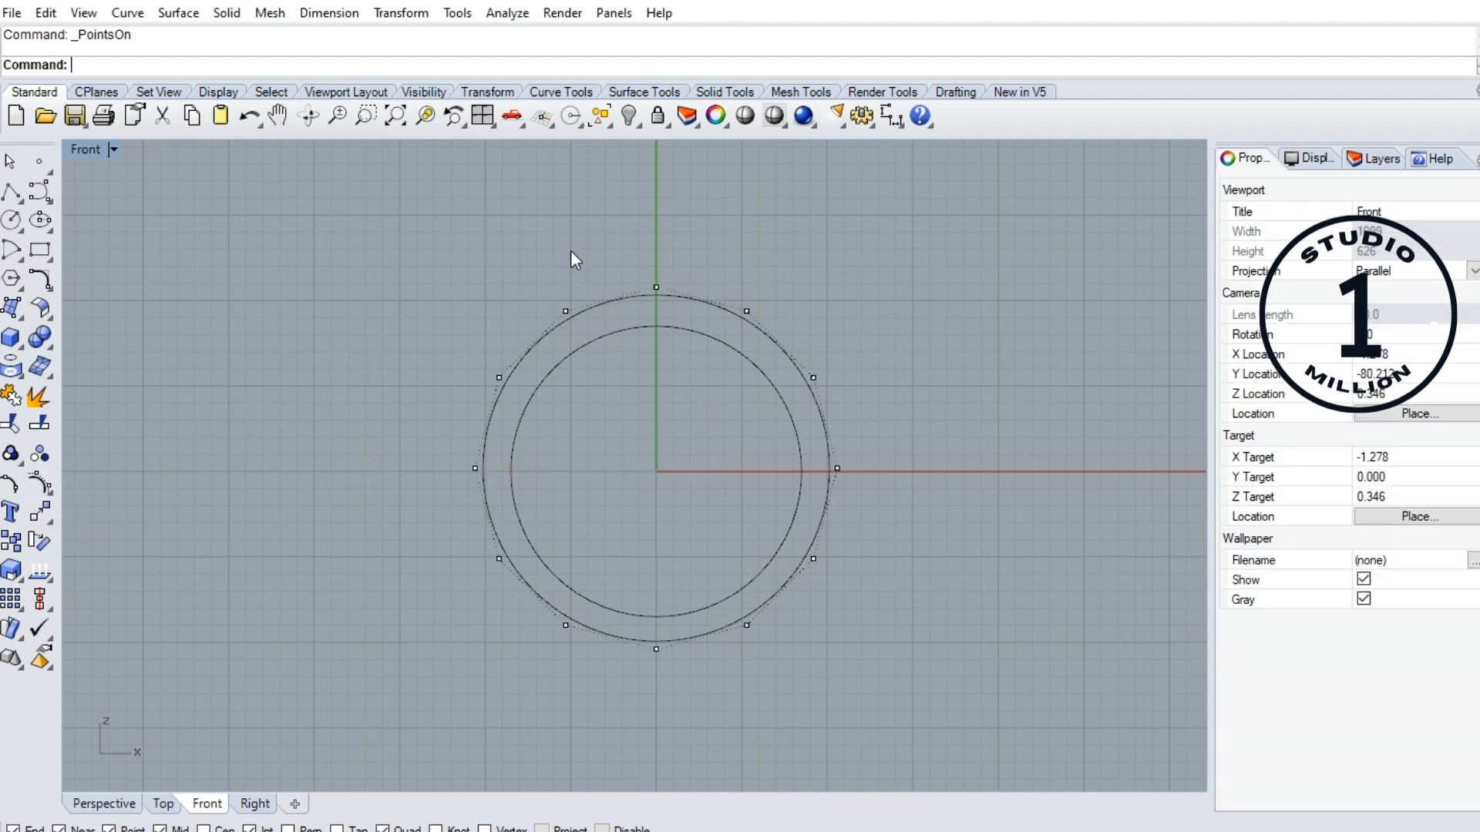
left_click_drag(549, 234, 769, 372)
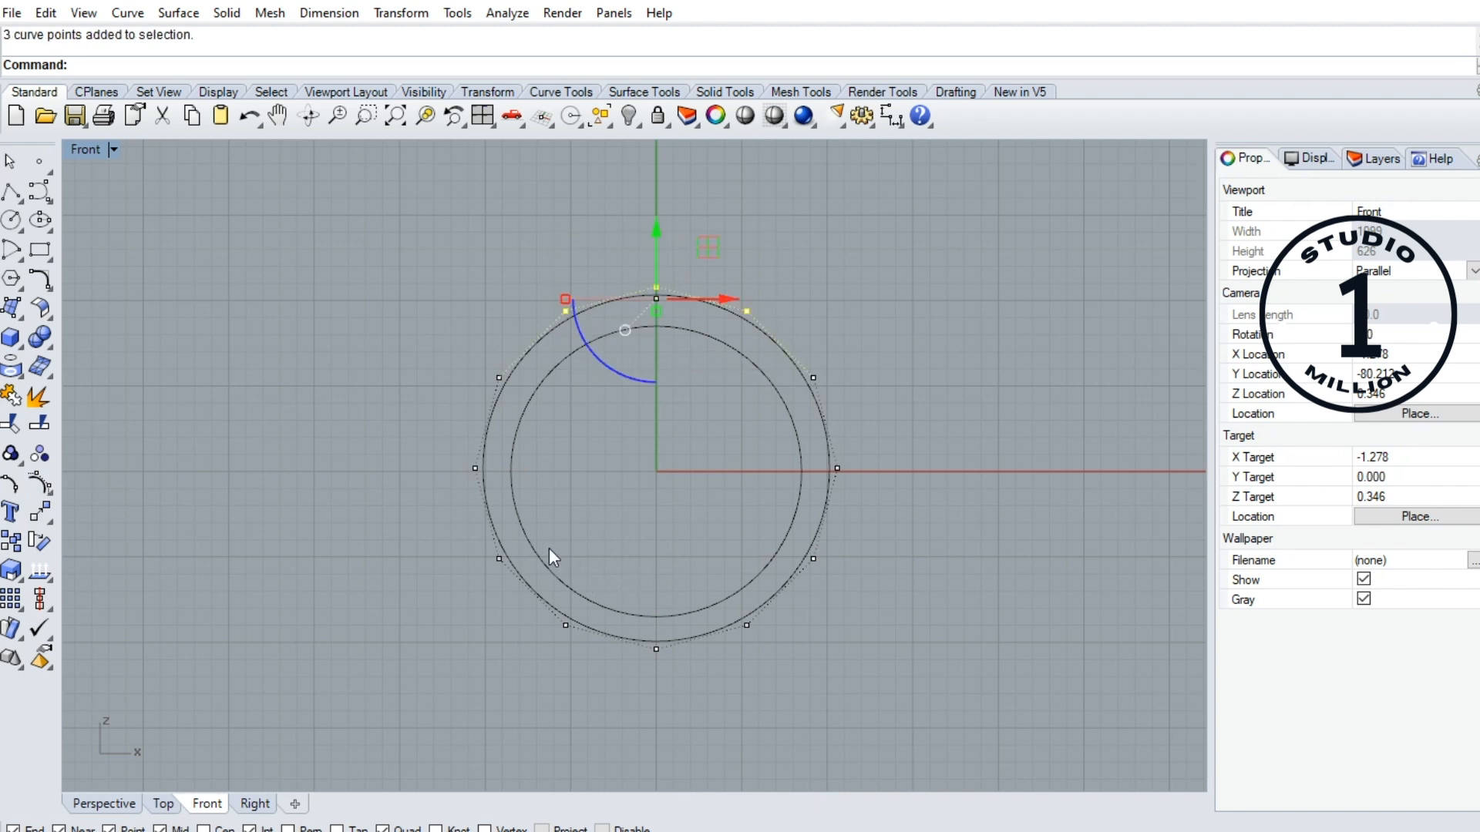
left_click_drag(544, 532, 782, 703)
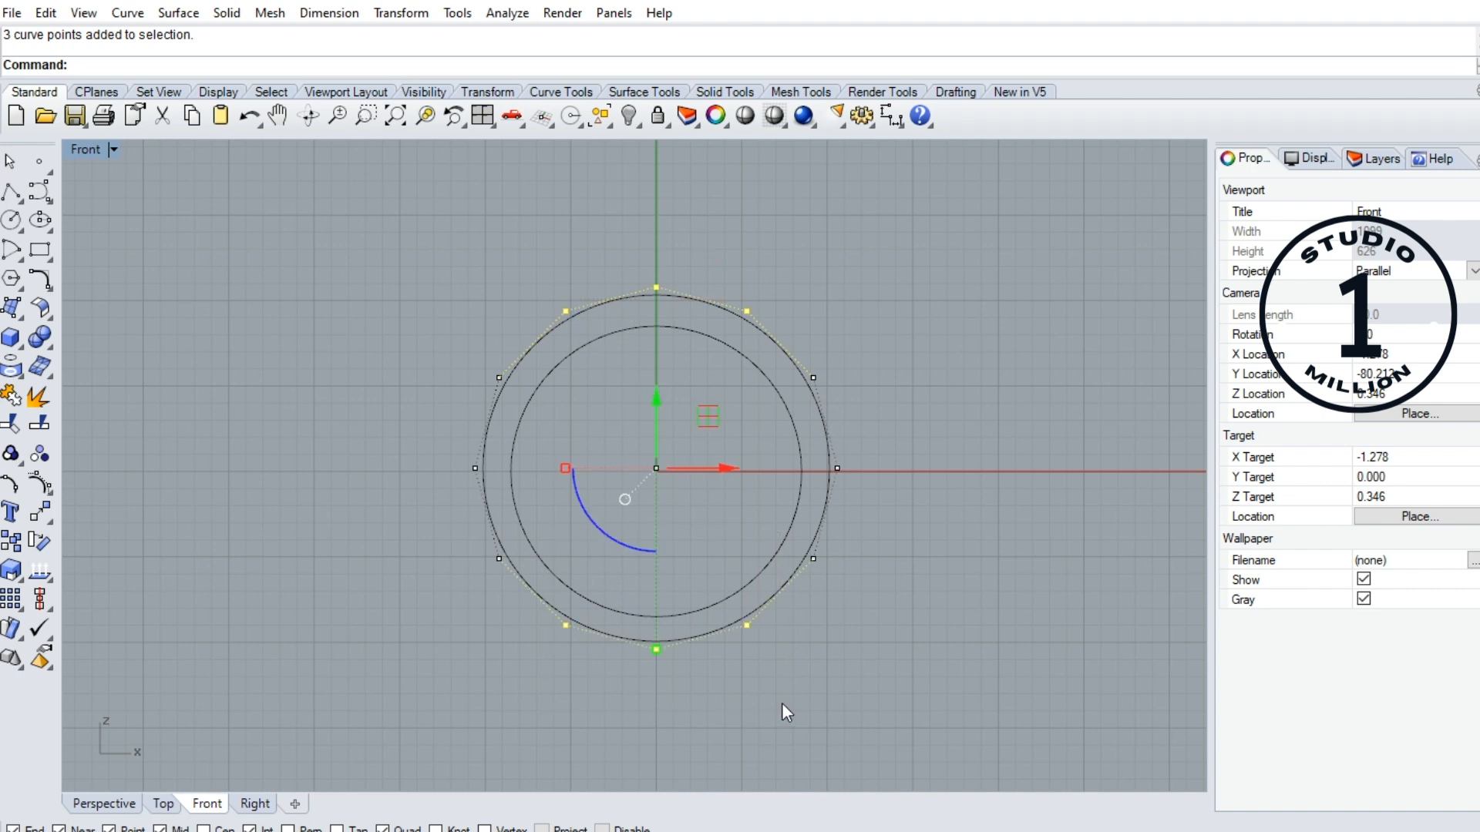
double_click(96, 151)
right_click_drag(279, 288, 253, 164)
right_click_drag(280, 217, 317, 321)
left_click_drag(416, 451, 429, 403)
right_click_drag(746, 326, 907, 337)
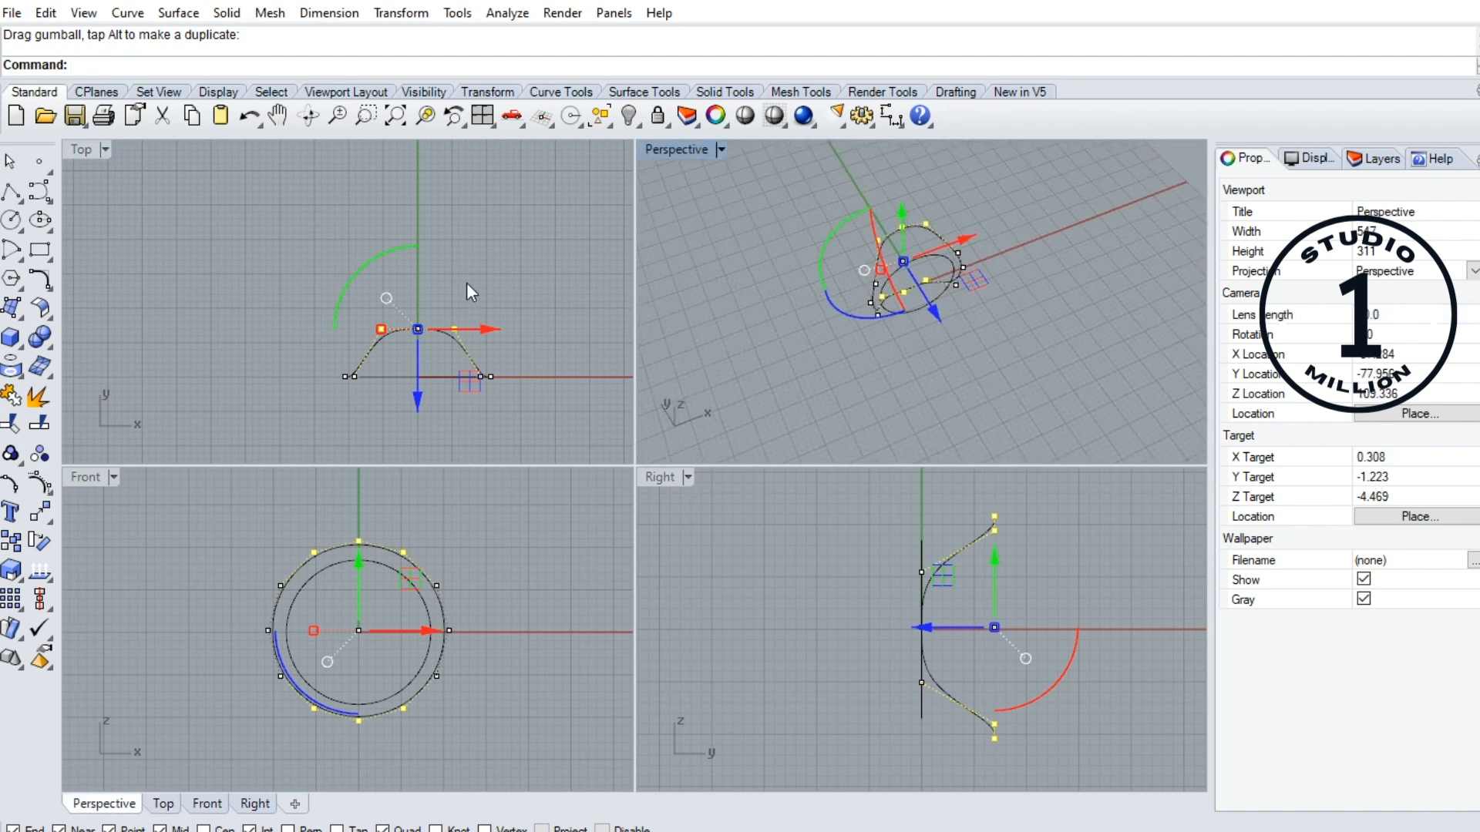
- Move only the curve's topmost control point farther along positive Y
left_click(464, 284)
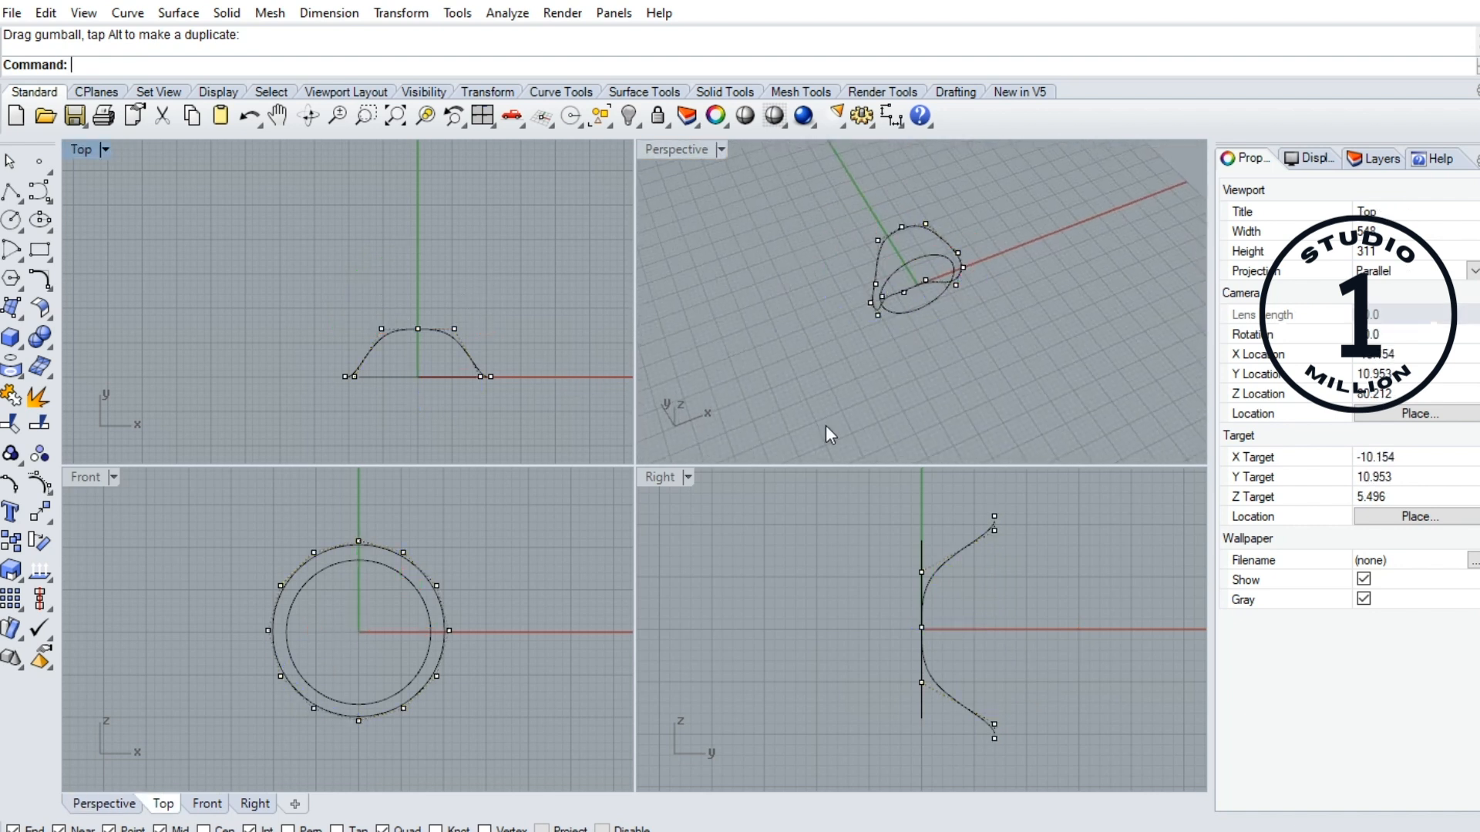
right_click_drag(899, 254, 1011, 222)
scroll(885, 215, "up", 6)
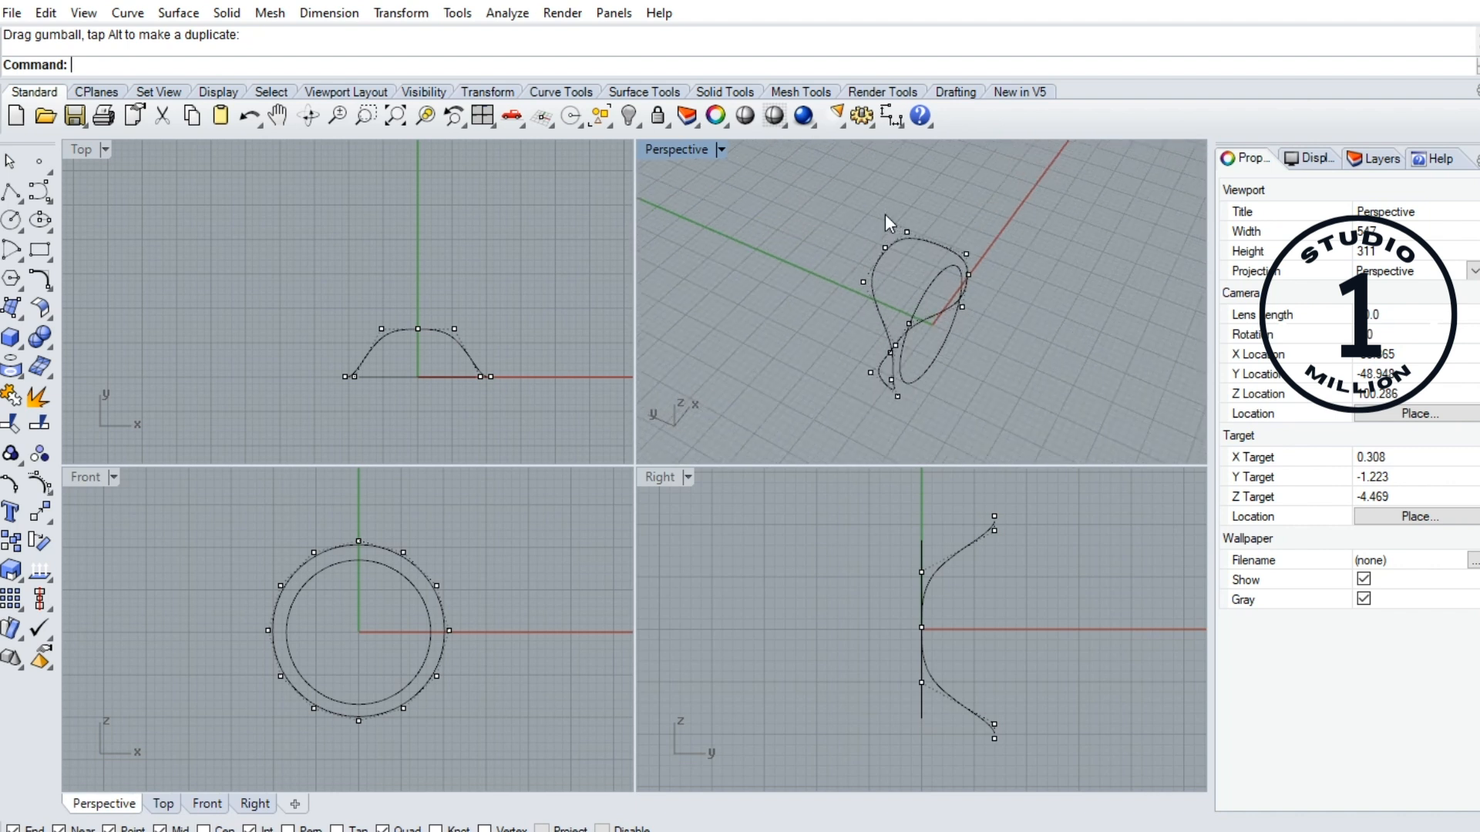
left_click_drag(884, 262, 904, 281)
left_click_drag(418, 293, 418, 254)
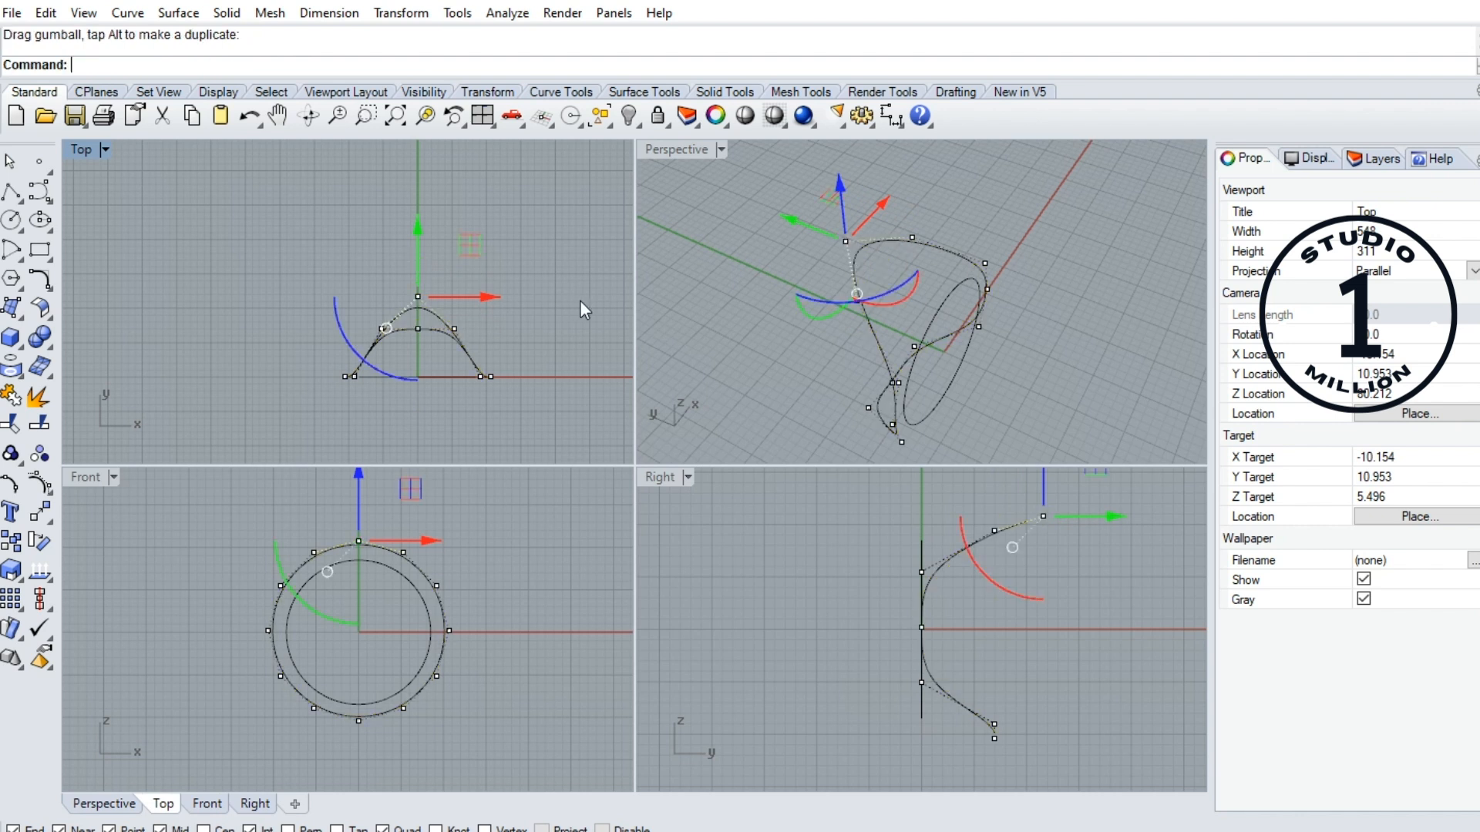
- Move the curve's two outermost side control points slightly along negative Y
left_click(770, 356)
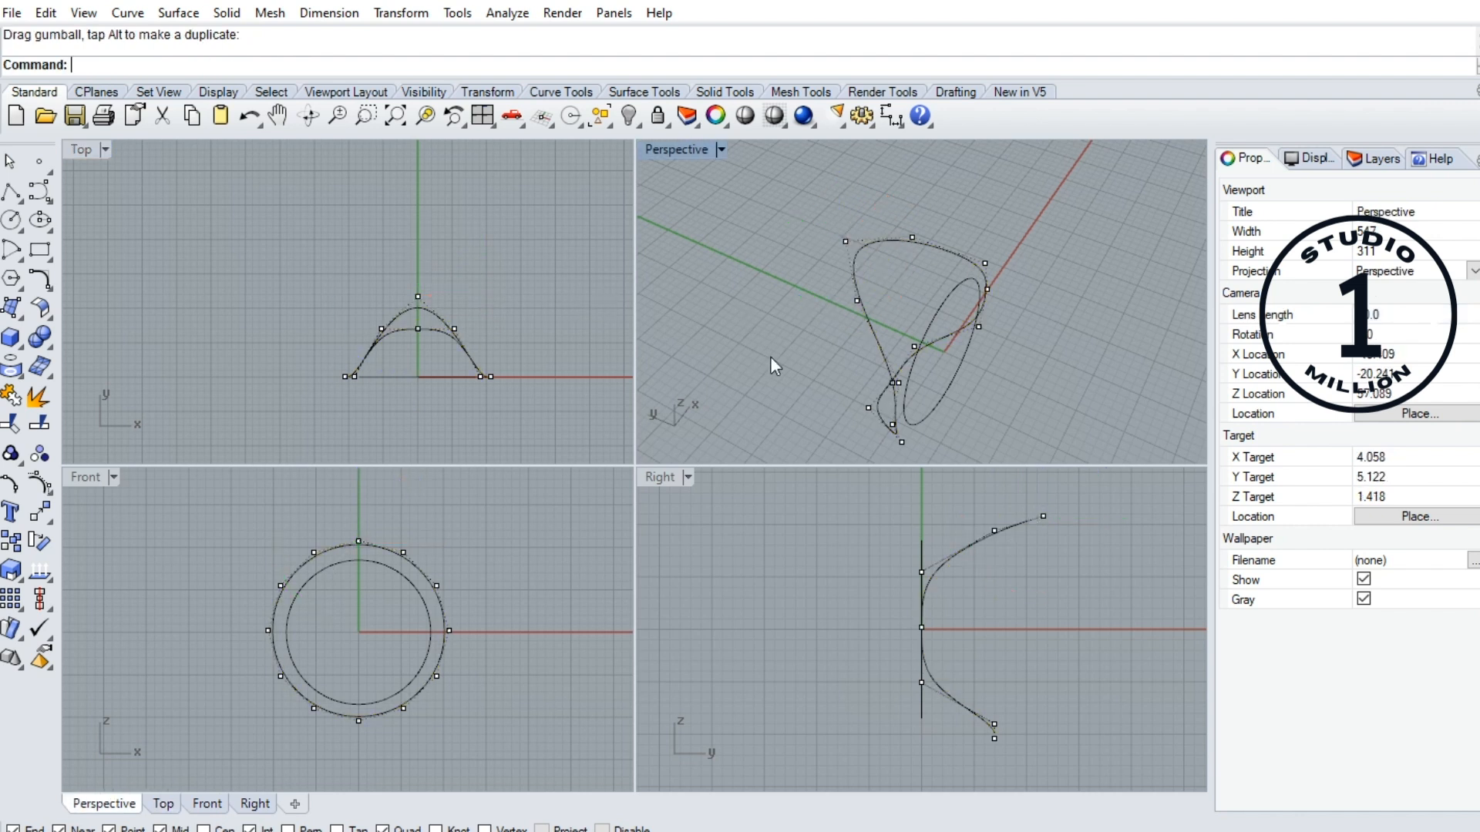
left_click_drag(882, 607, 959, 632)
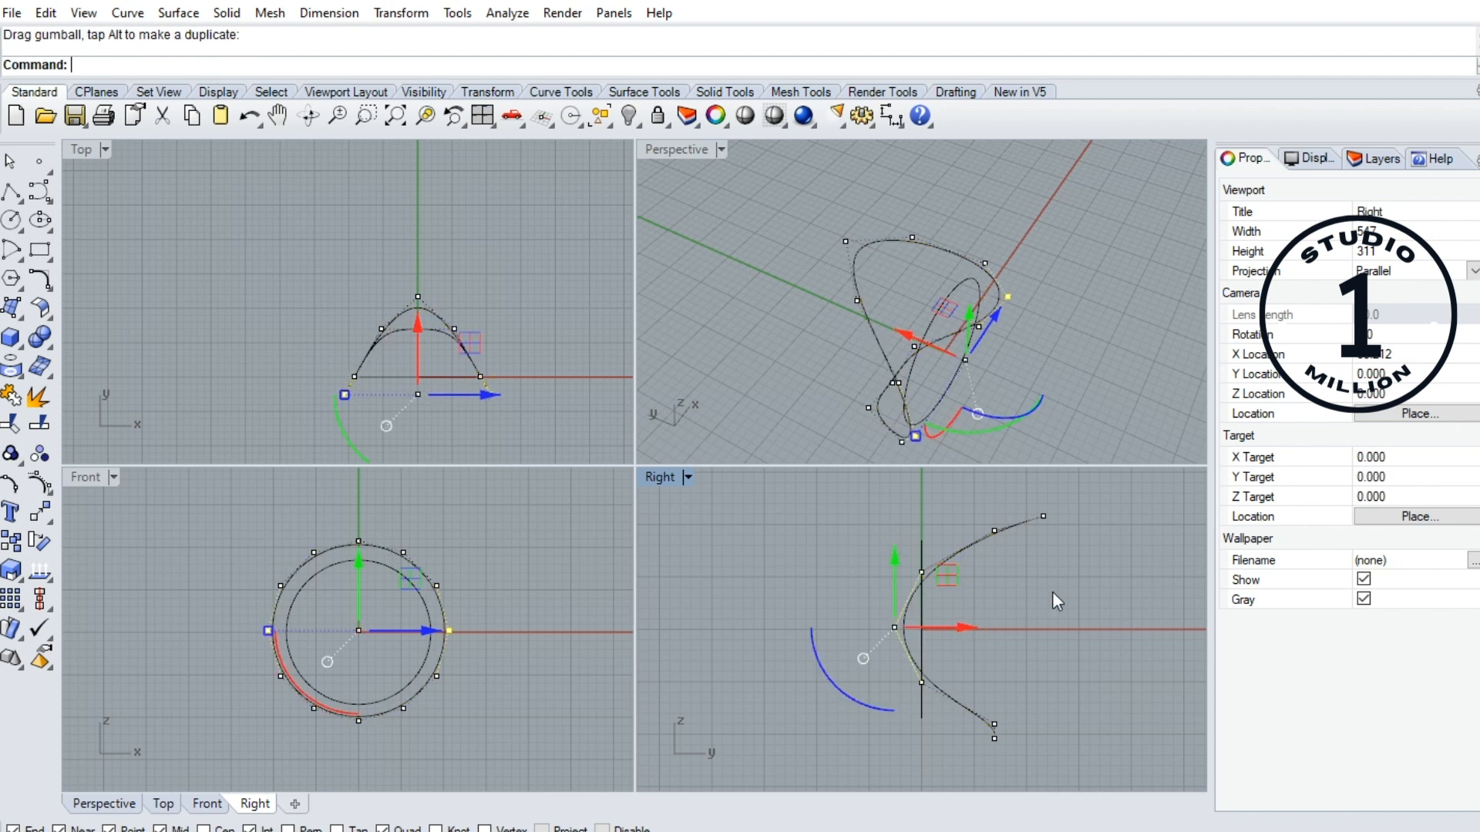
- Move the curve's middle bottom and middle top control points farther along positive Y, then hide the control points
key("Escape")
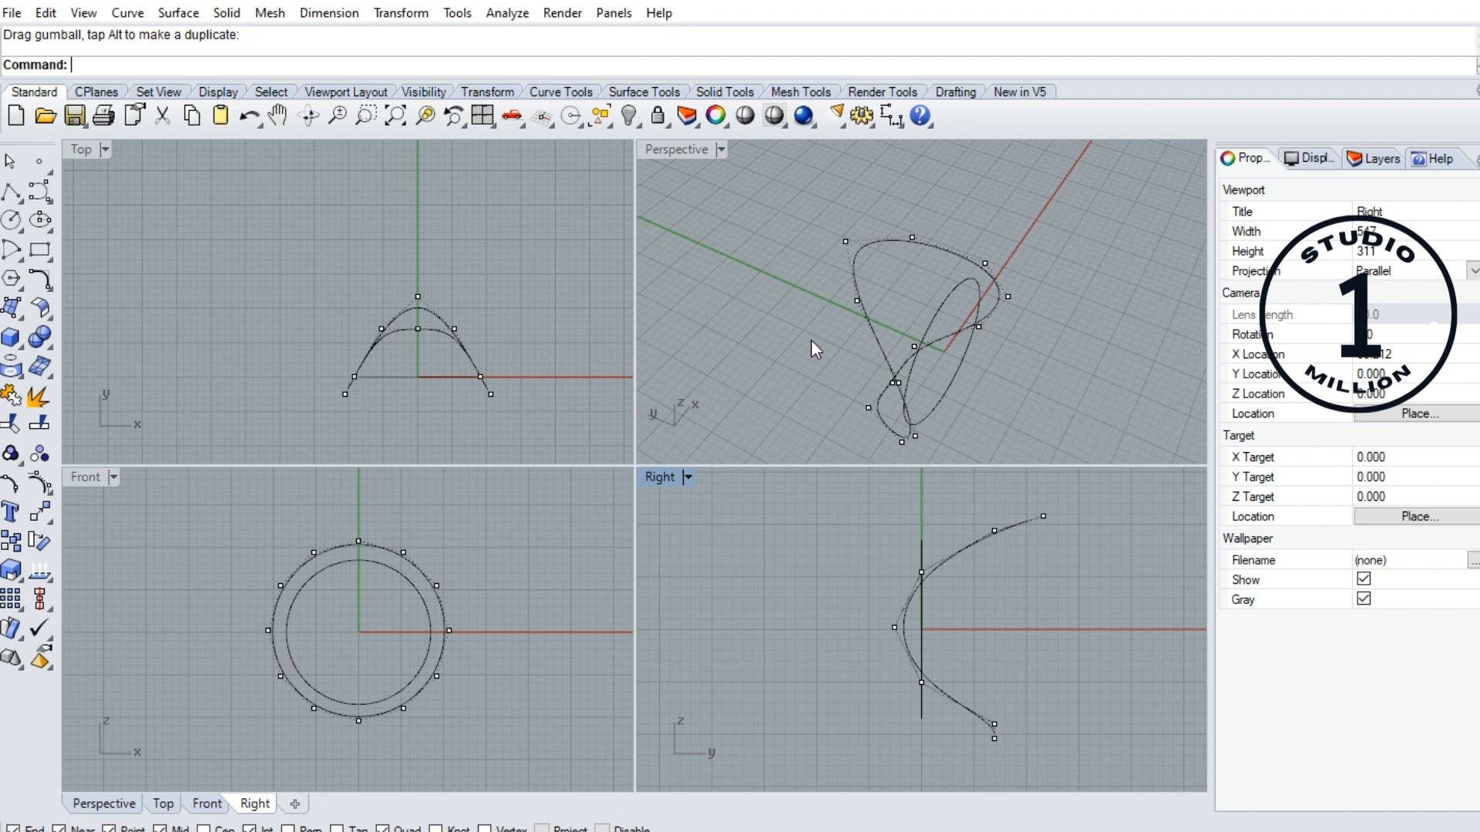
scroll(398, 340, "up", 4)
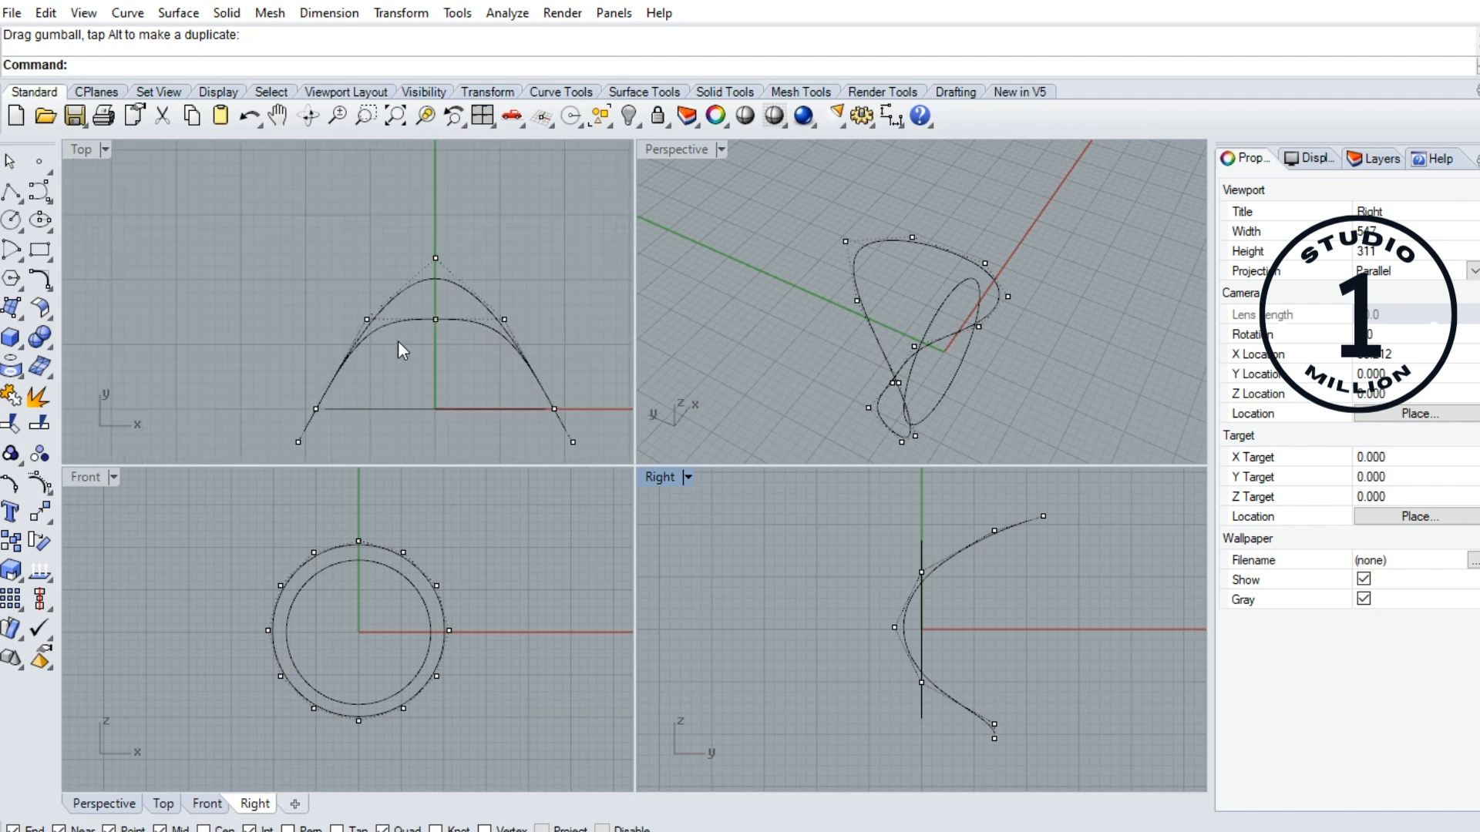
left_click(454, 307)
left_click_drag(455, 280, 453, 241)
left_click(577, 234)
left_click(455, 215)
right_click_drag(561, 233, 477, 298)
left_click_drag(371, 233, 370, 207)
left_click(558, 254)
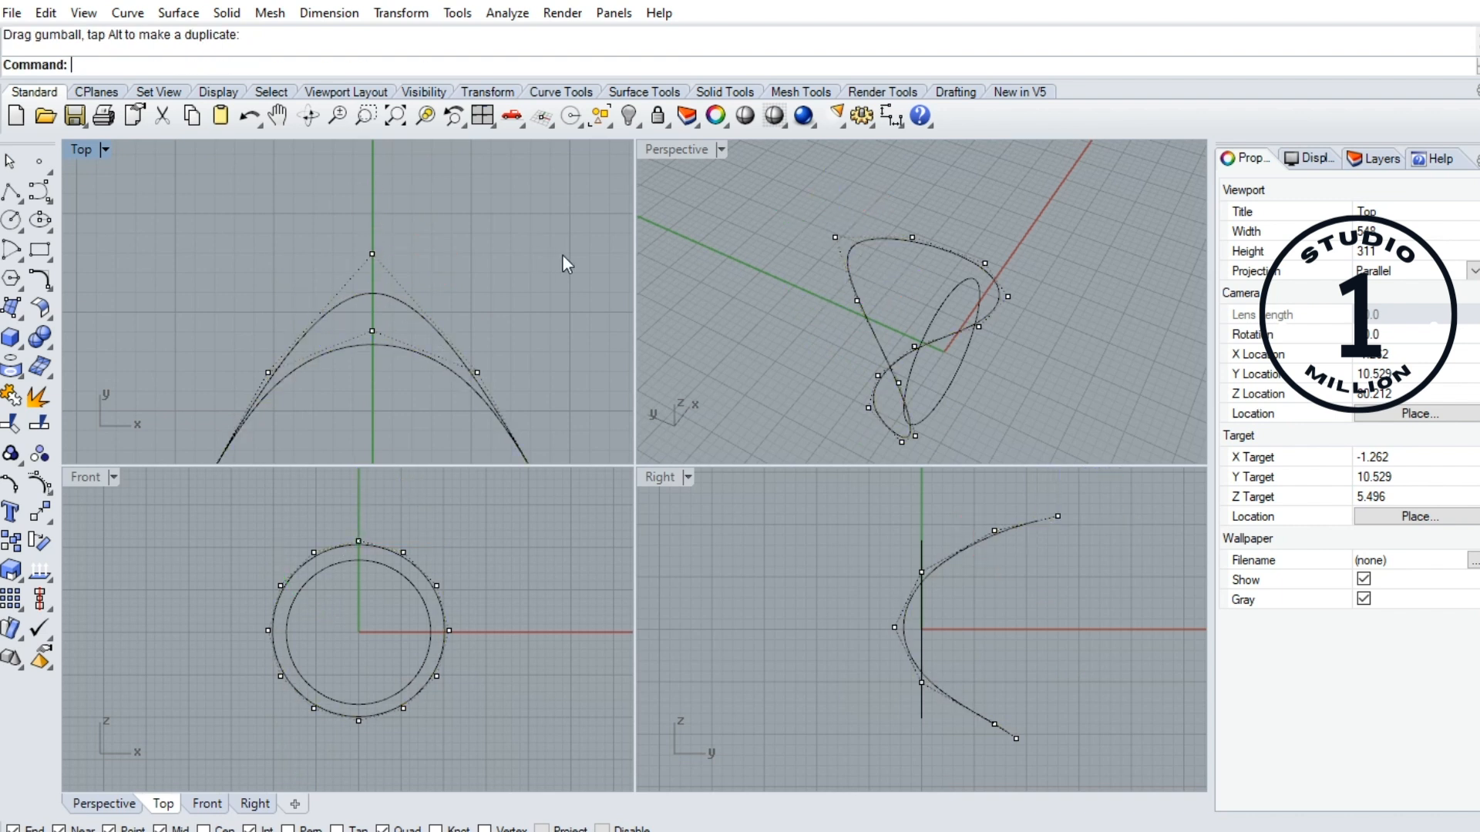
key("Escape")
- Unhide the hidden outer circle and extrude it to both sides as a solid cylinder long enough to enclose the curved profile
right_click_drag(786, 293, 886, 276)
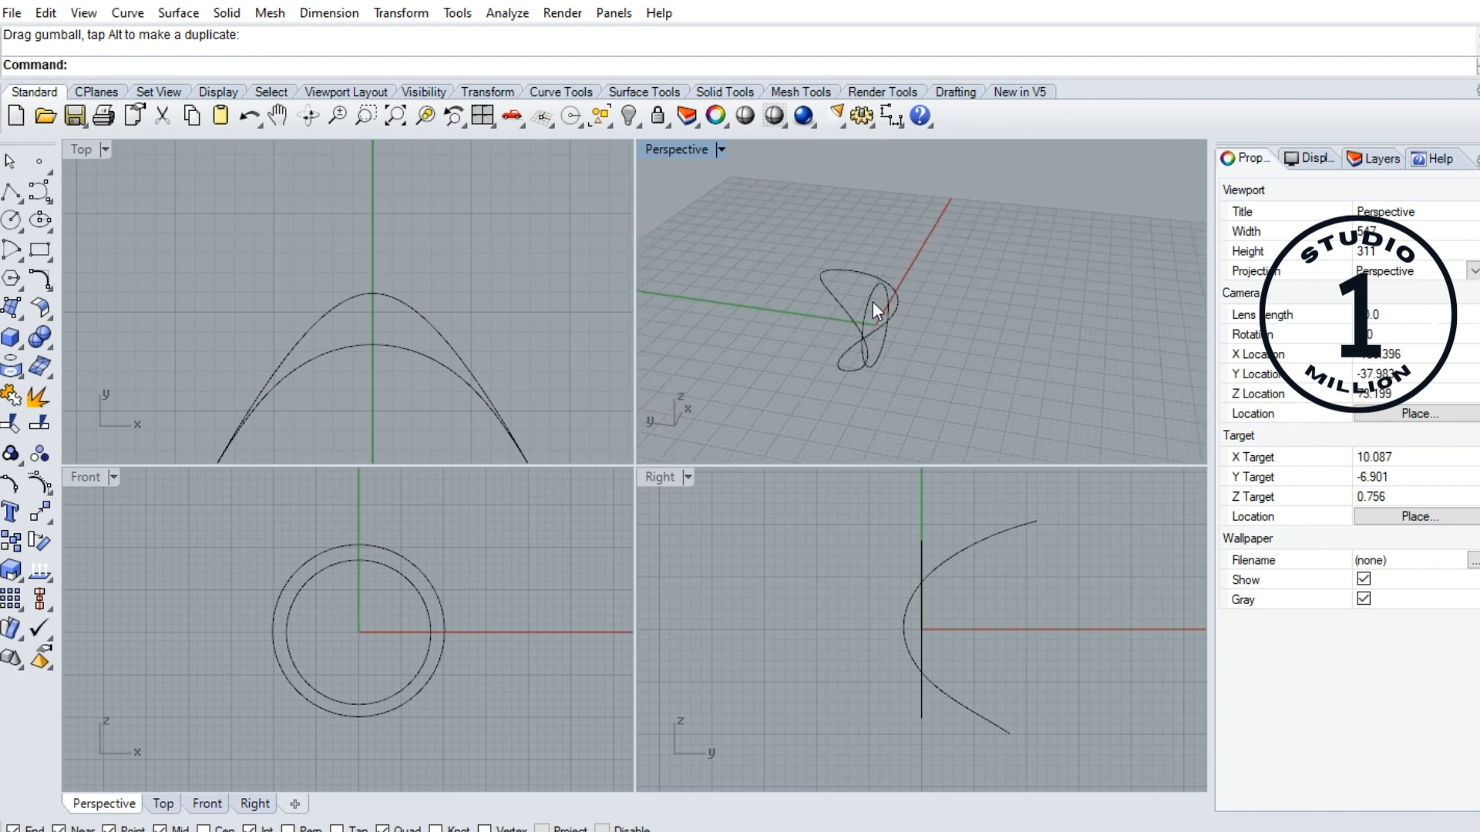
scroll(873, 303, "up", 3)
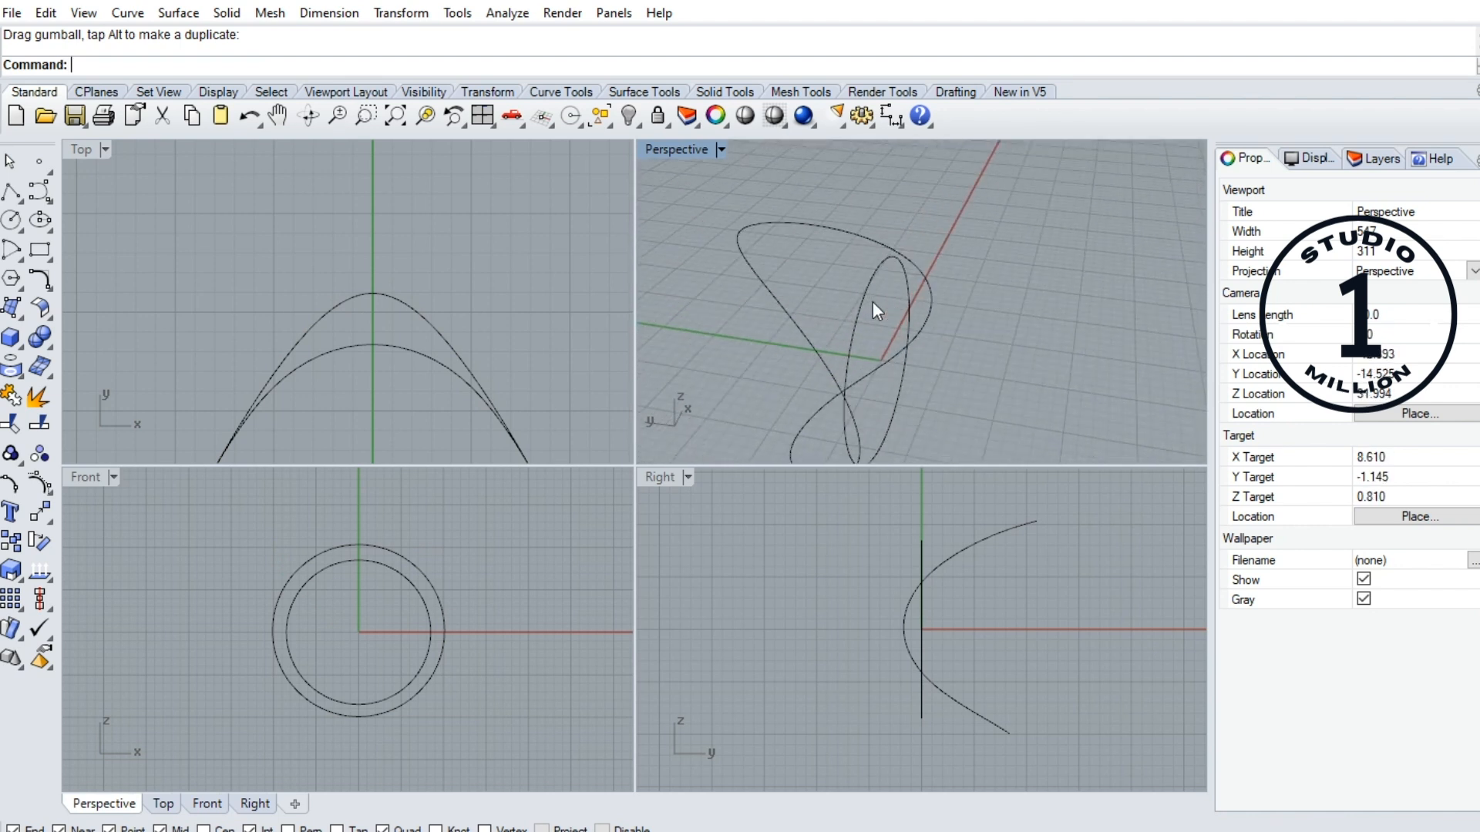
right_click(627, 118)
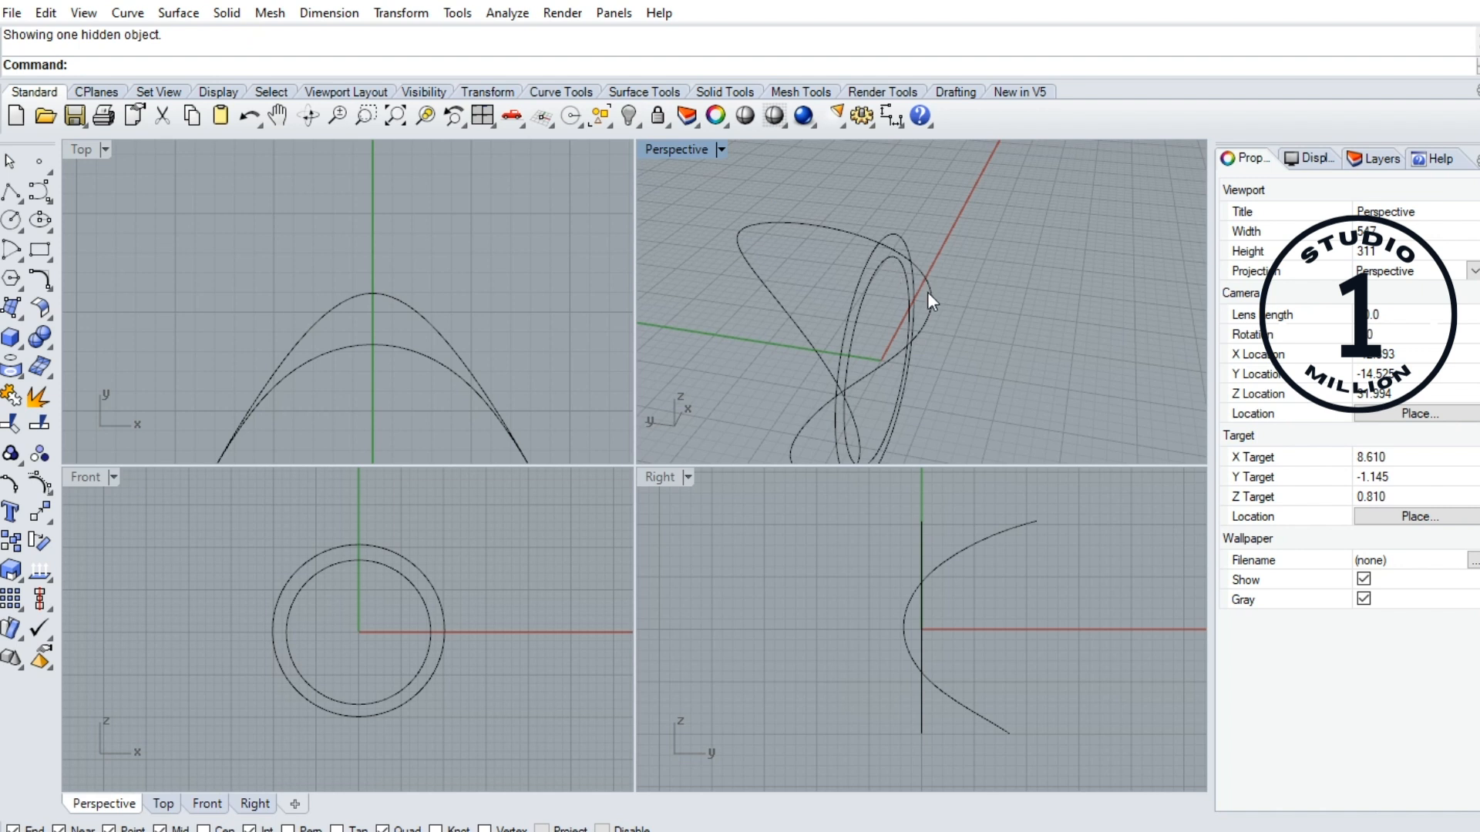
right_click_drag(927, 291, 848, 290)
left_click(835, 253)
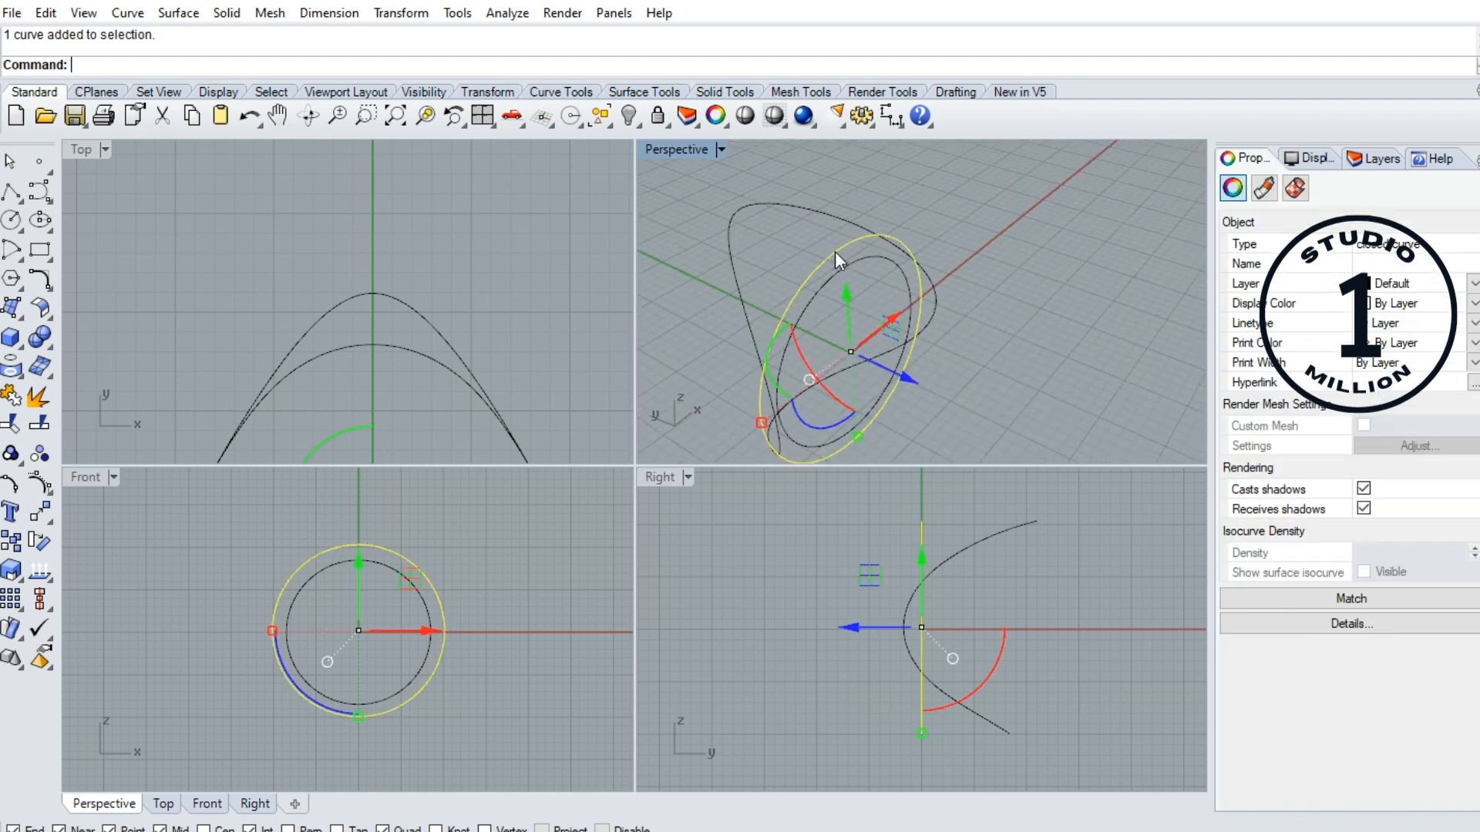
left_click(15, 342)
left_click(99, 409)
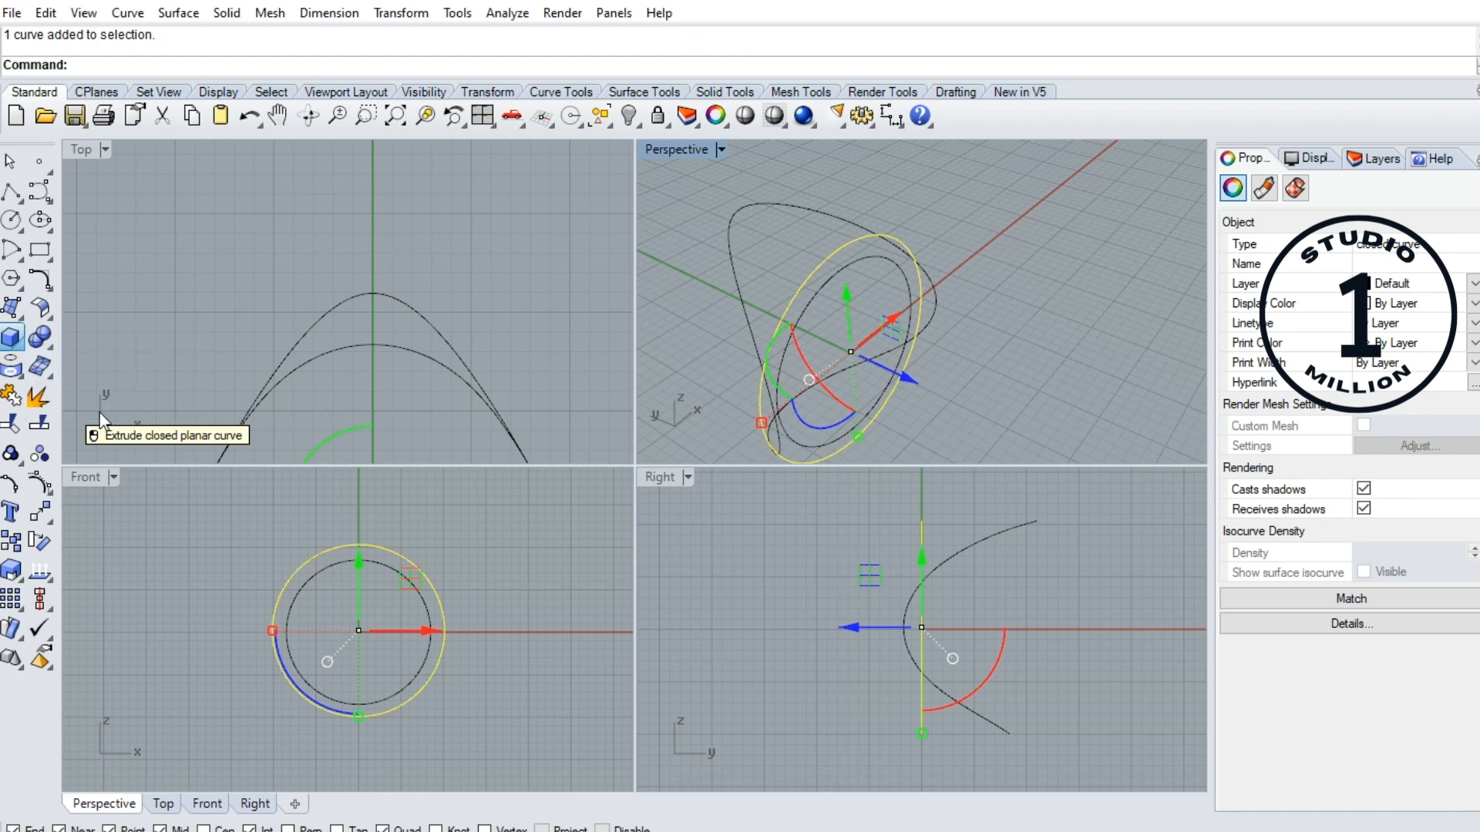
left_click(296, 205)
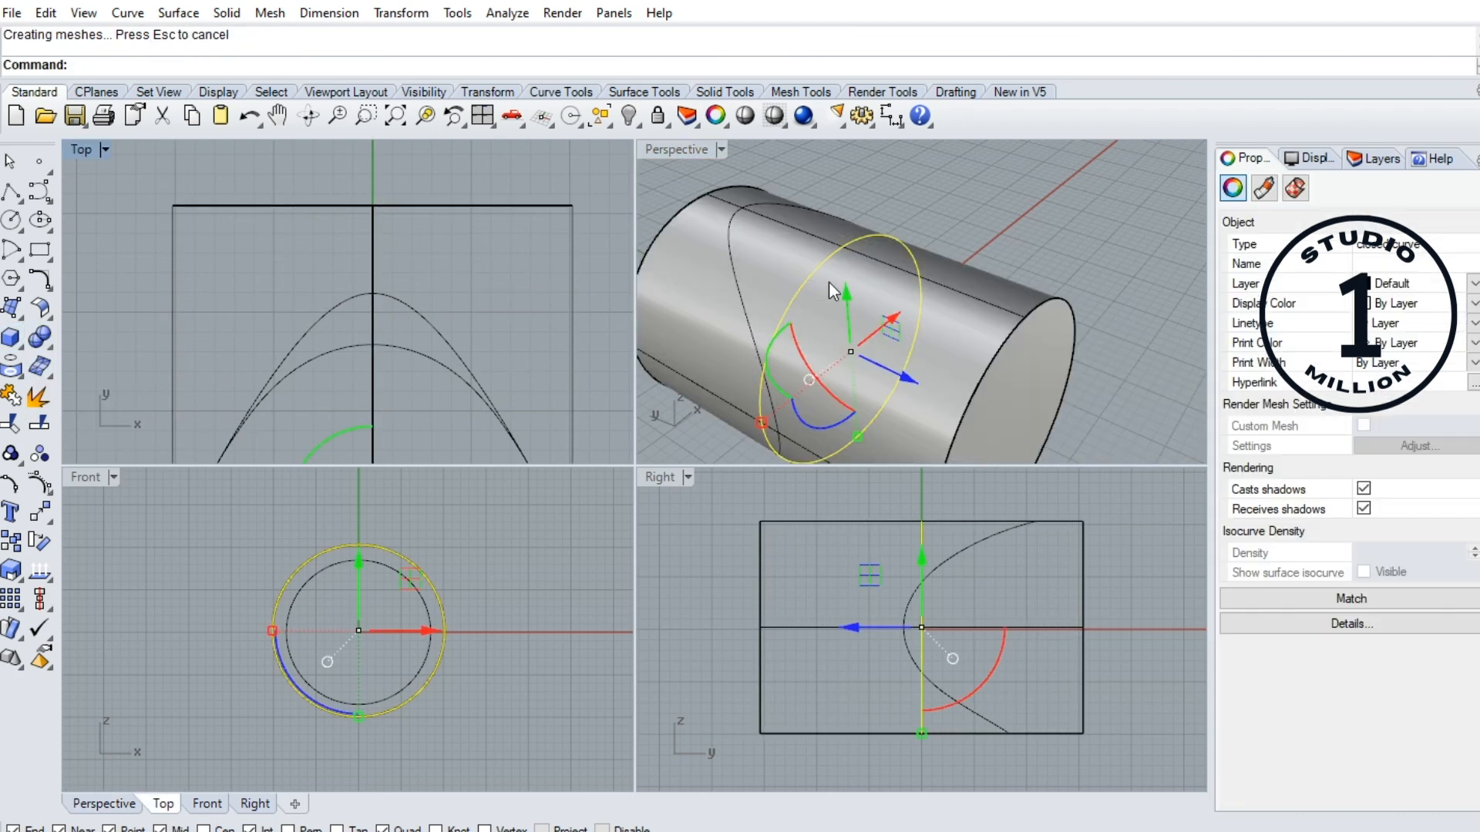
right_click_drag(836, 256, 933, 293)
key("Escape")
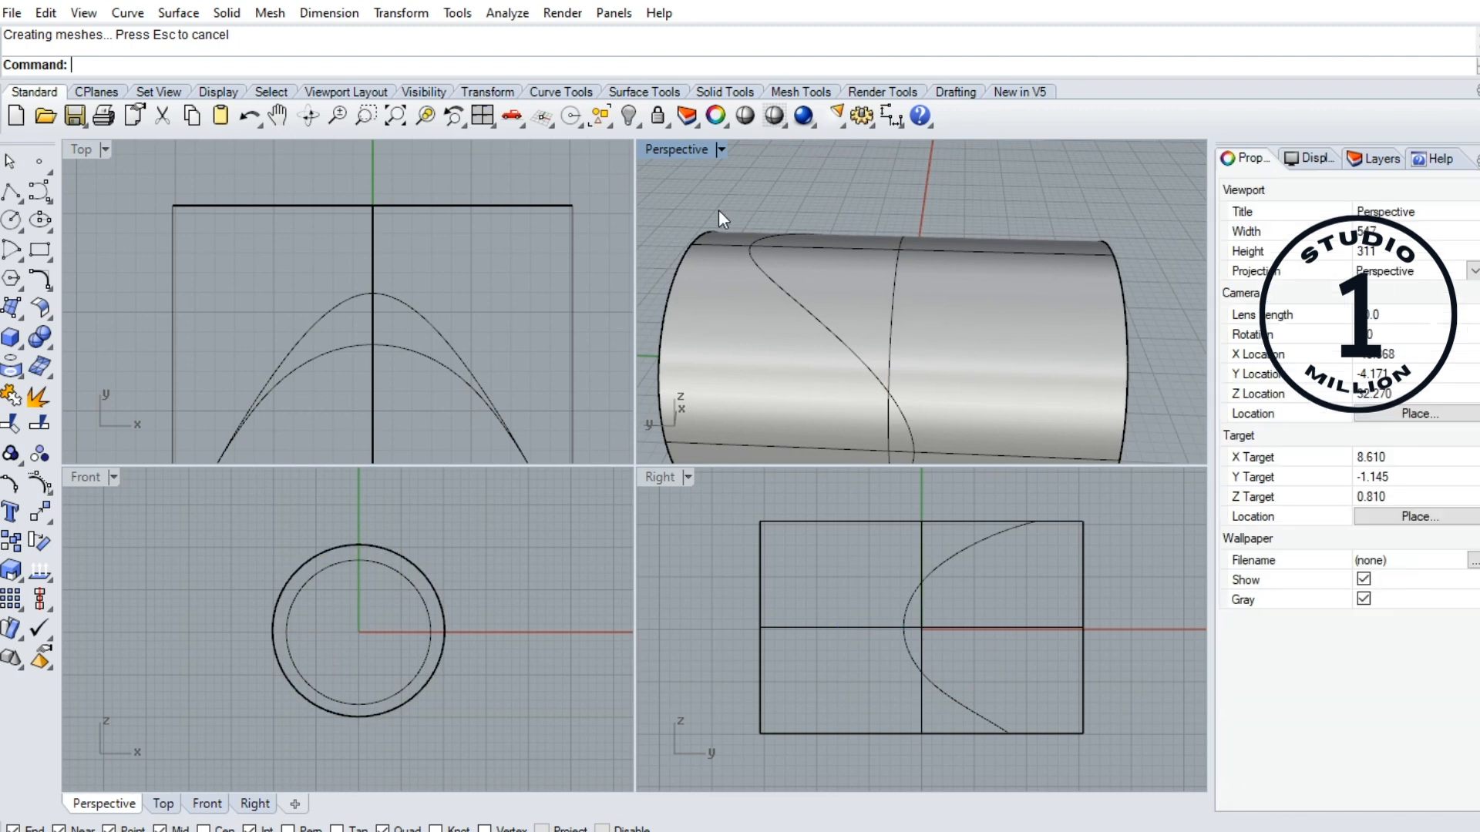
- Offset the curved profile by 1.9 on the cylinder's surface toward negative Y
double_click(682, 151)
scroll(715, 316, "down", 6)
right_click_drag(714, 324, 697, 473)
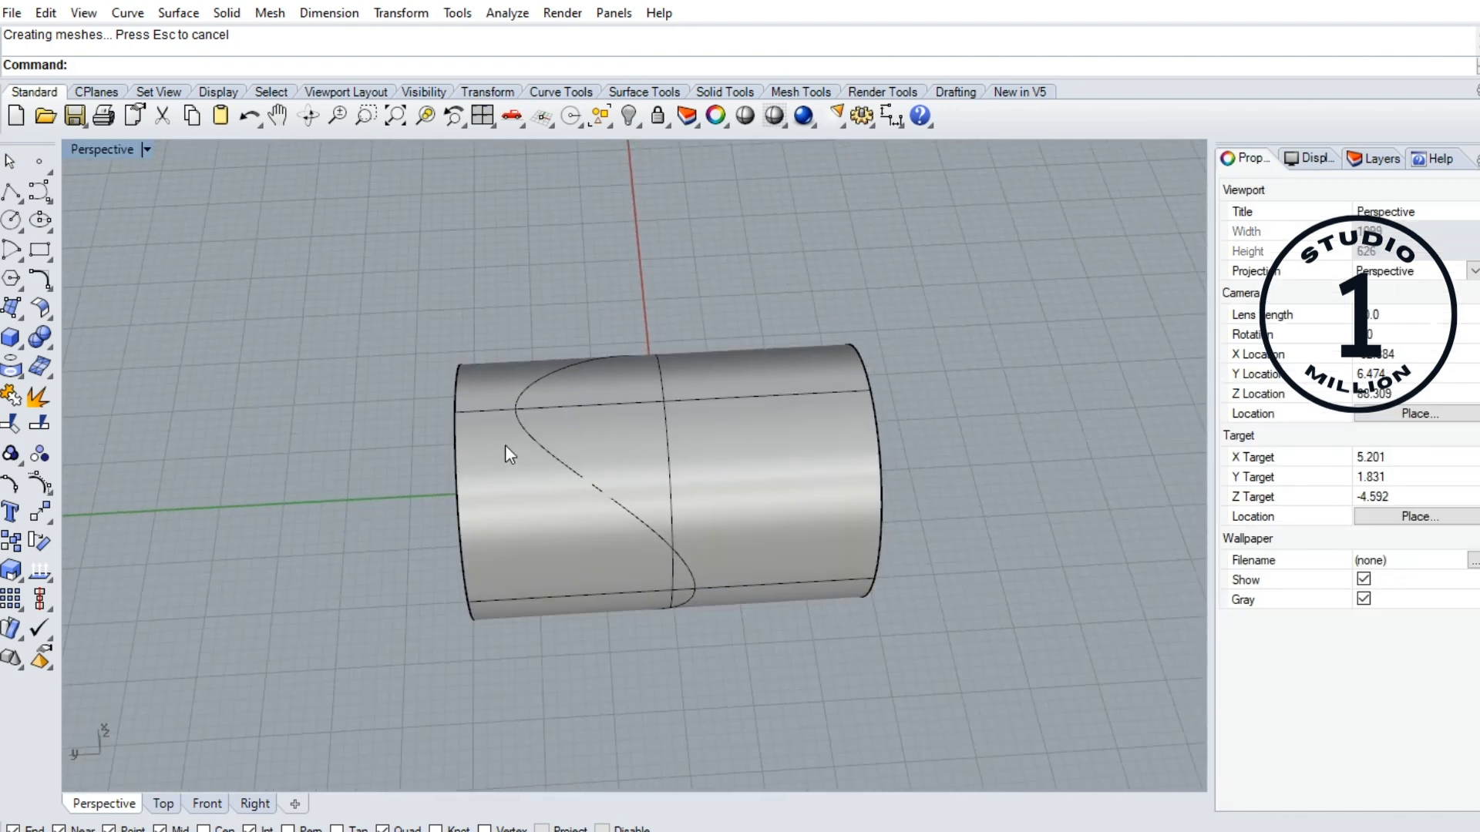
left_click(45, 291)
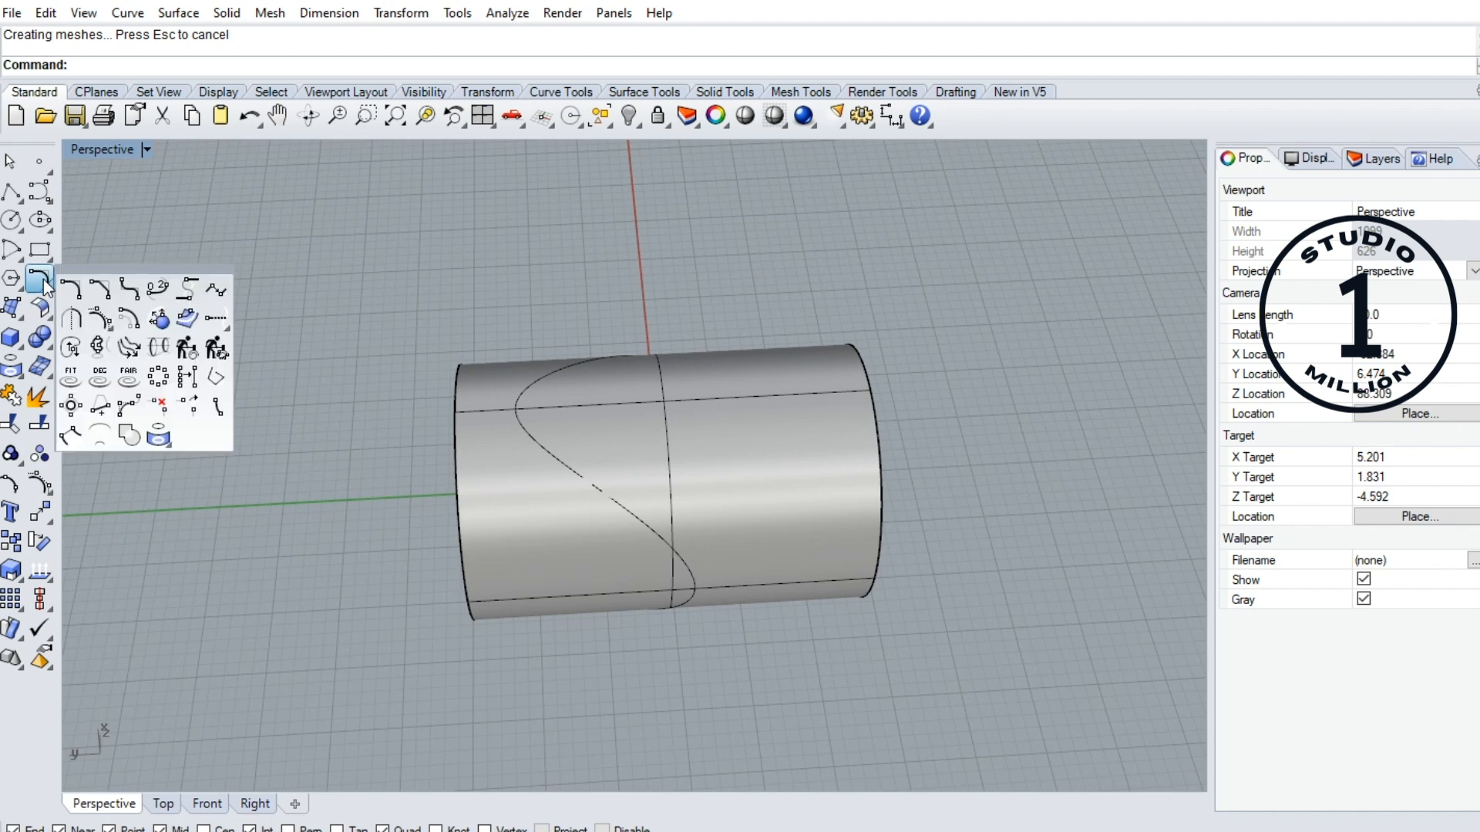
left_click(188, 318)
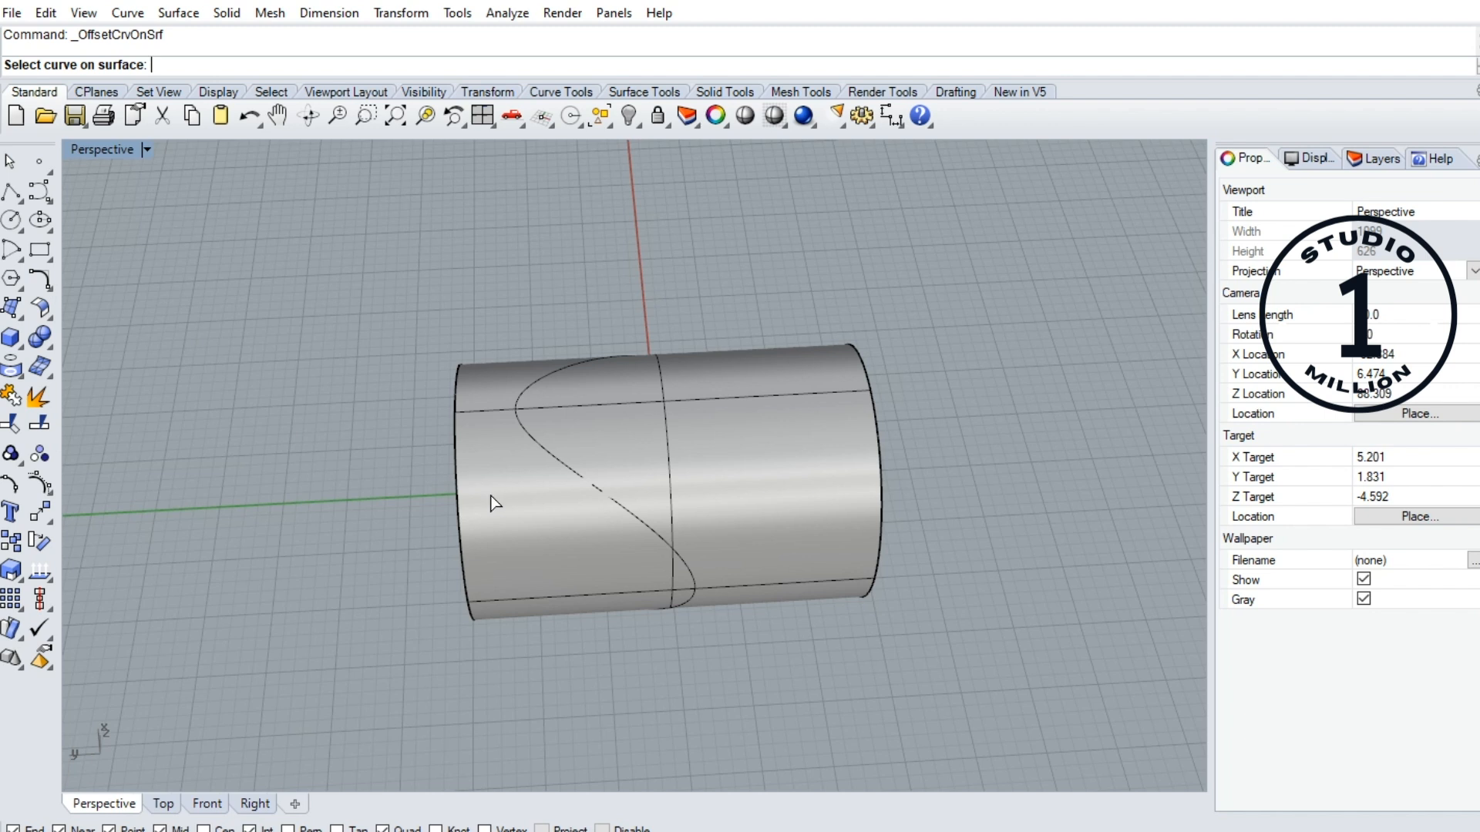
key("Return")
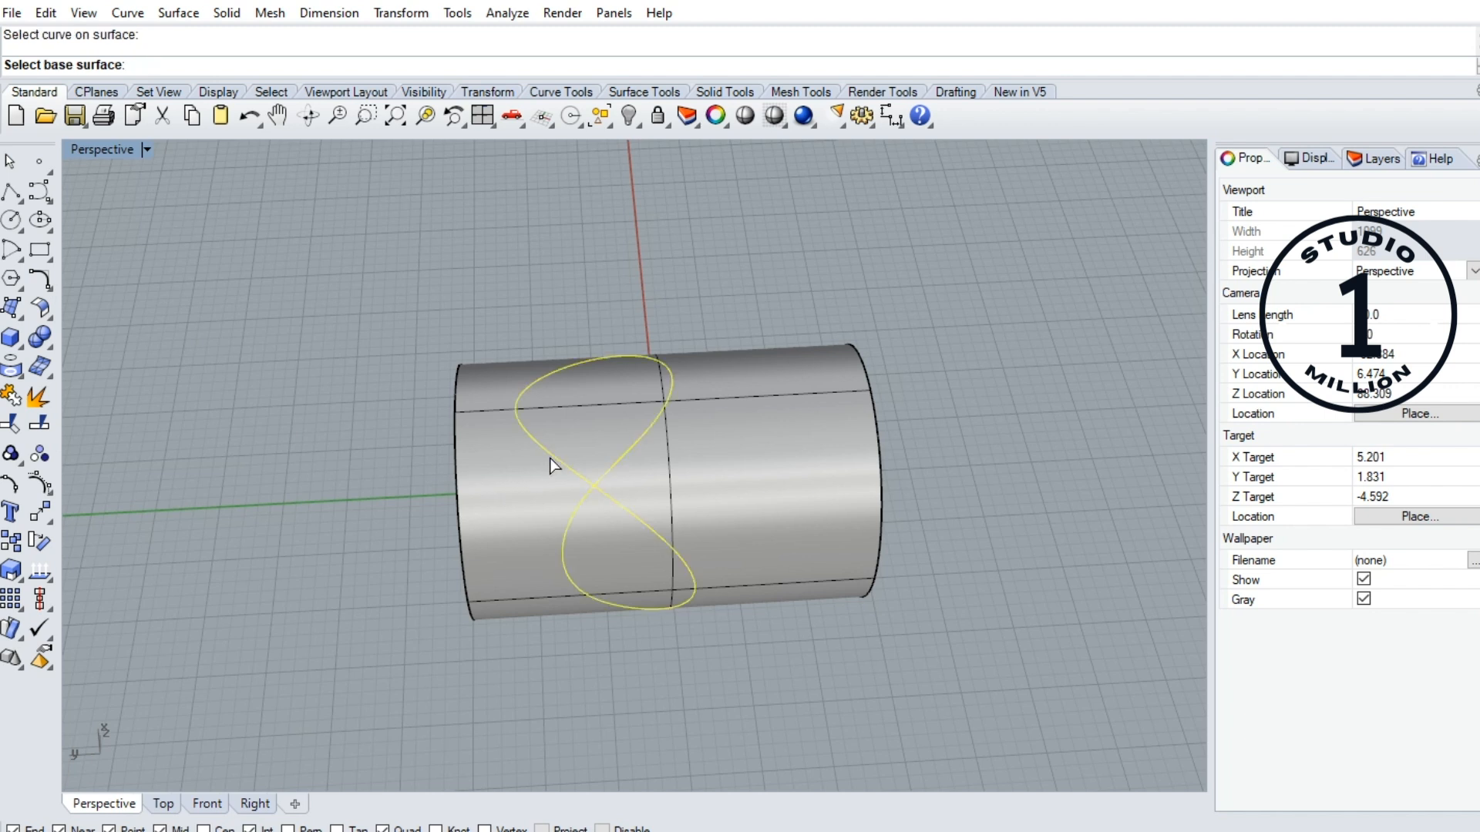
left_click(712, 470)
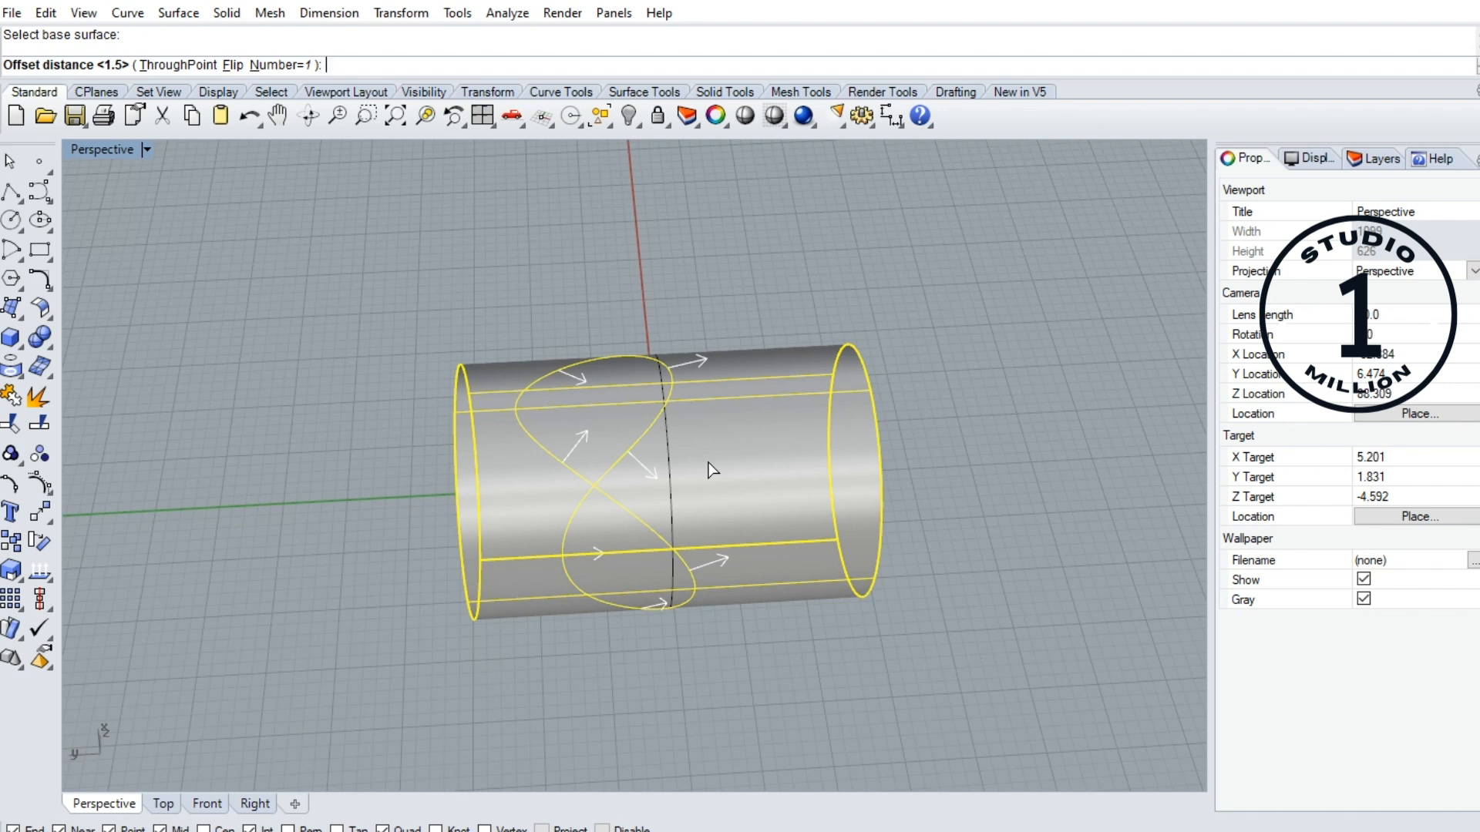
type("1.9")
key("Return")
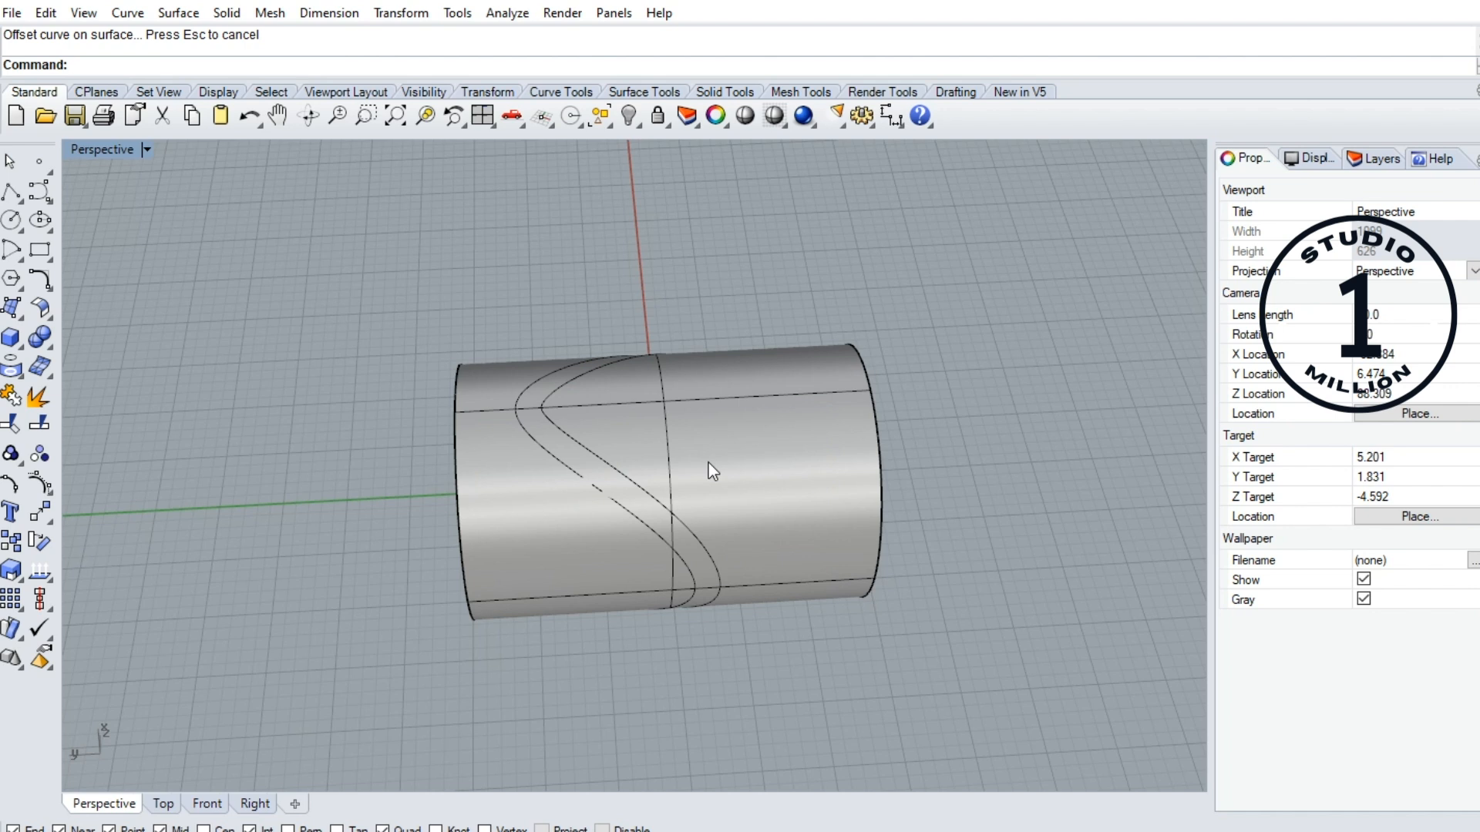
- Split the cylinder using the curved profile and its offset copy as cutting objects
scroll(572, 393, "up", 6)
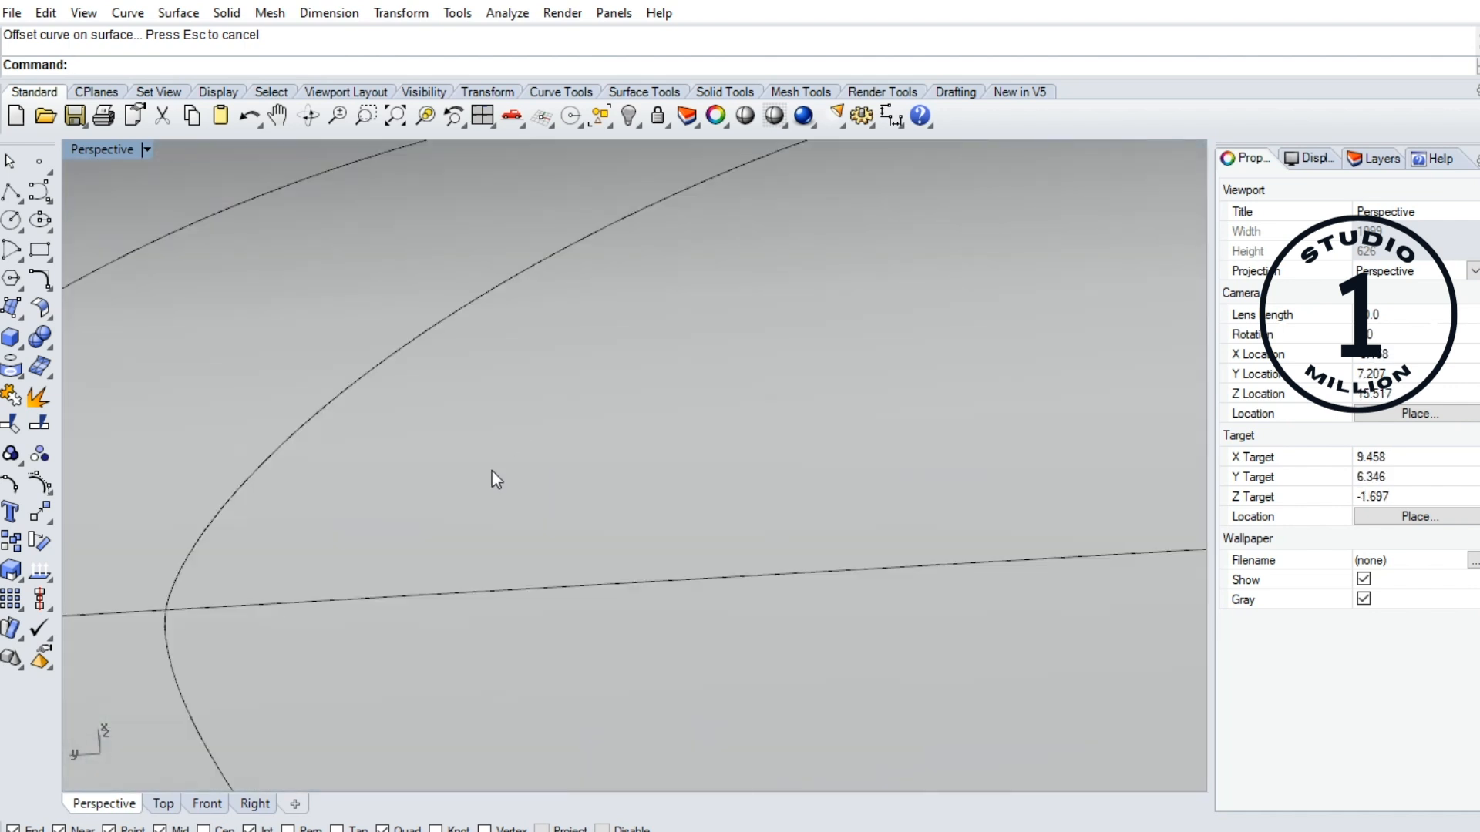
scroll(491, 471, "down", 6)
right_click_drag(604, 465, 606, 433)
scroll(705, 478, "up", 3)
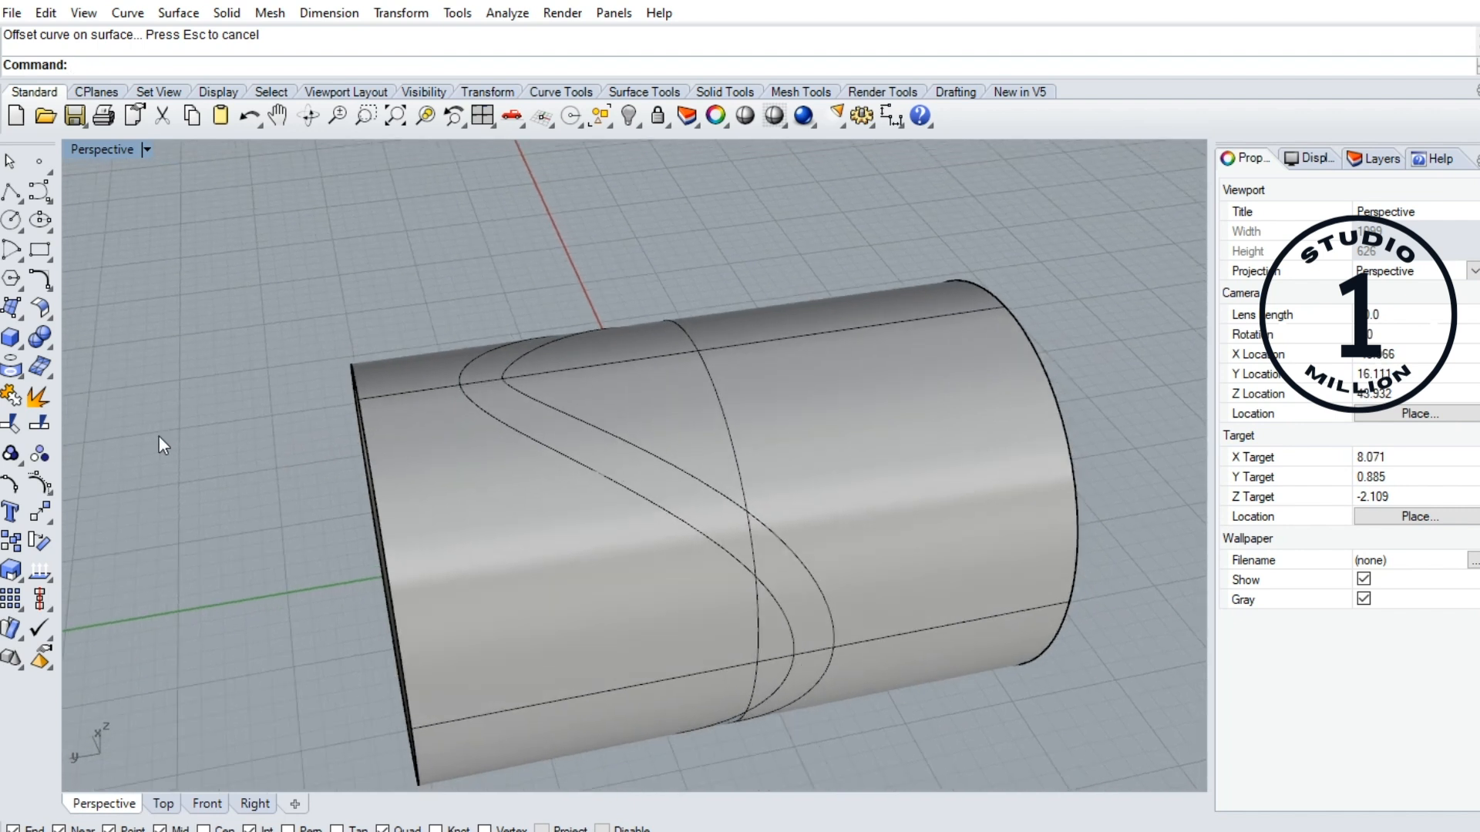
left_click(46, 424)
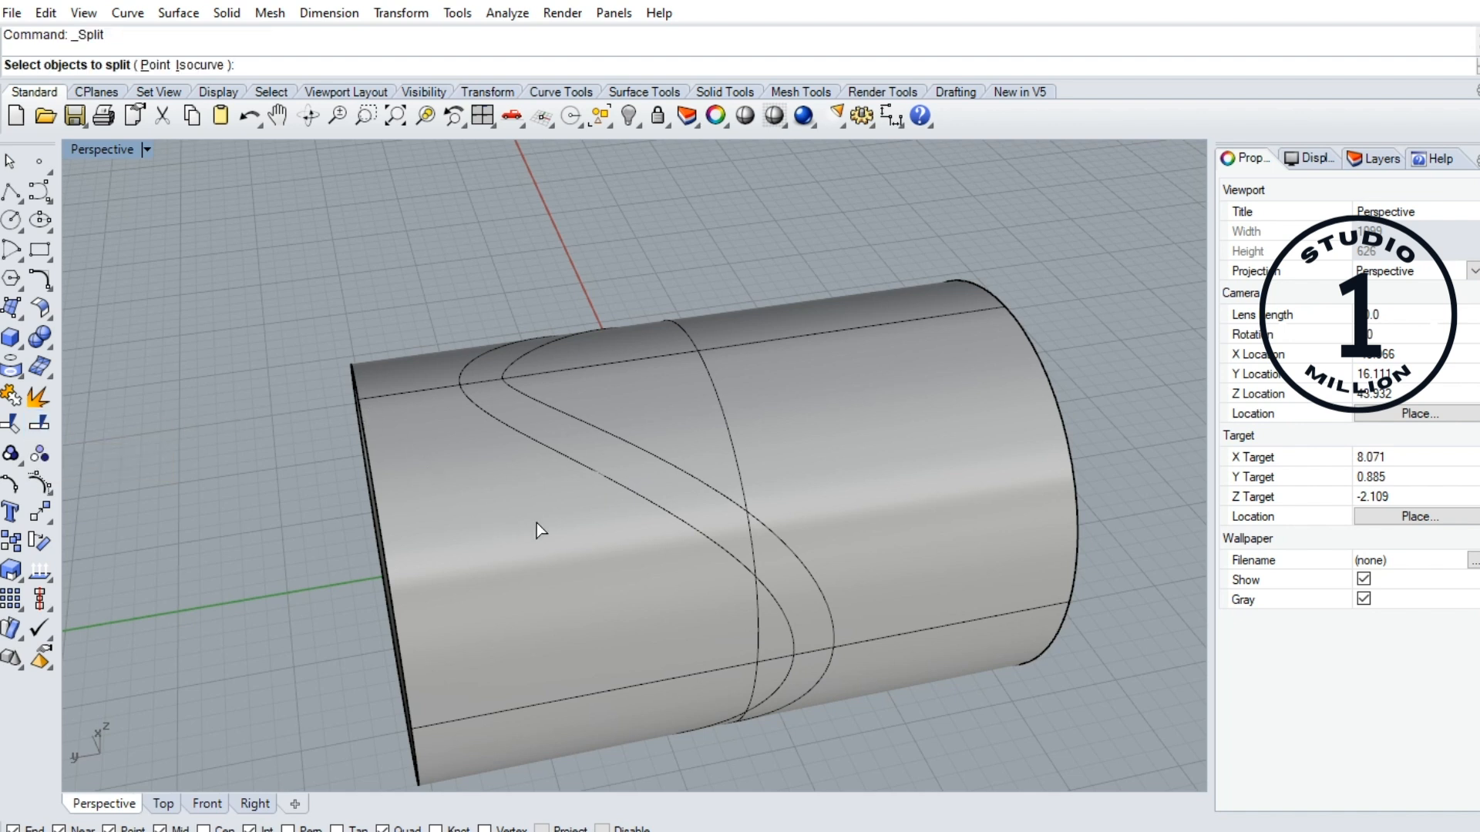
left_click(568, 527)
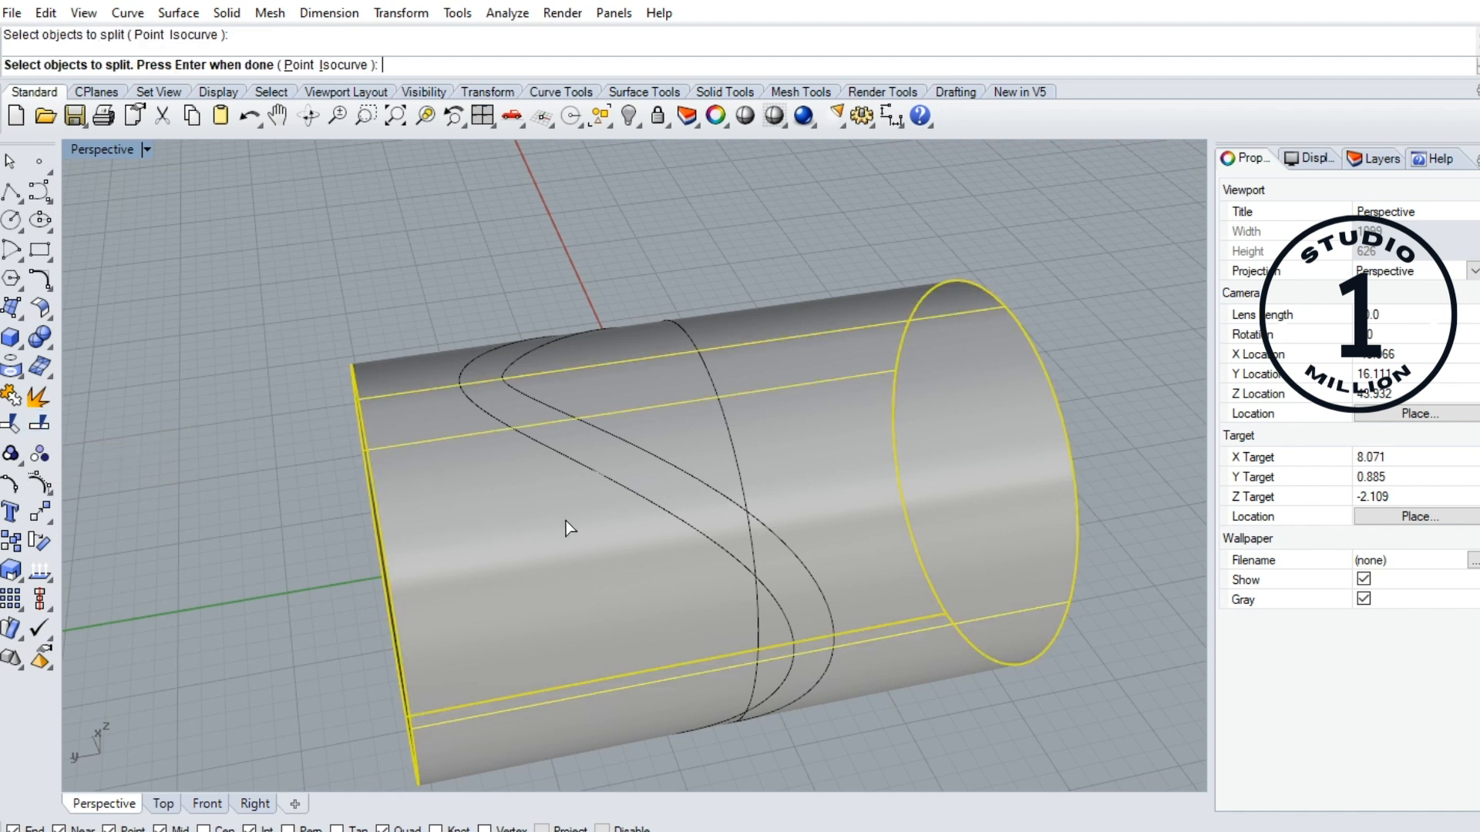
key("Return")
scroll(566, 529, "up", 3)
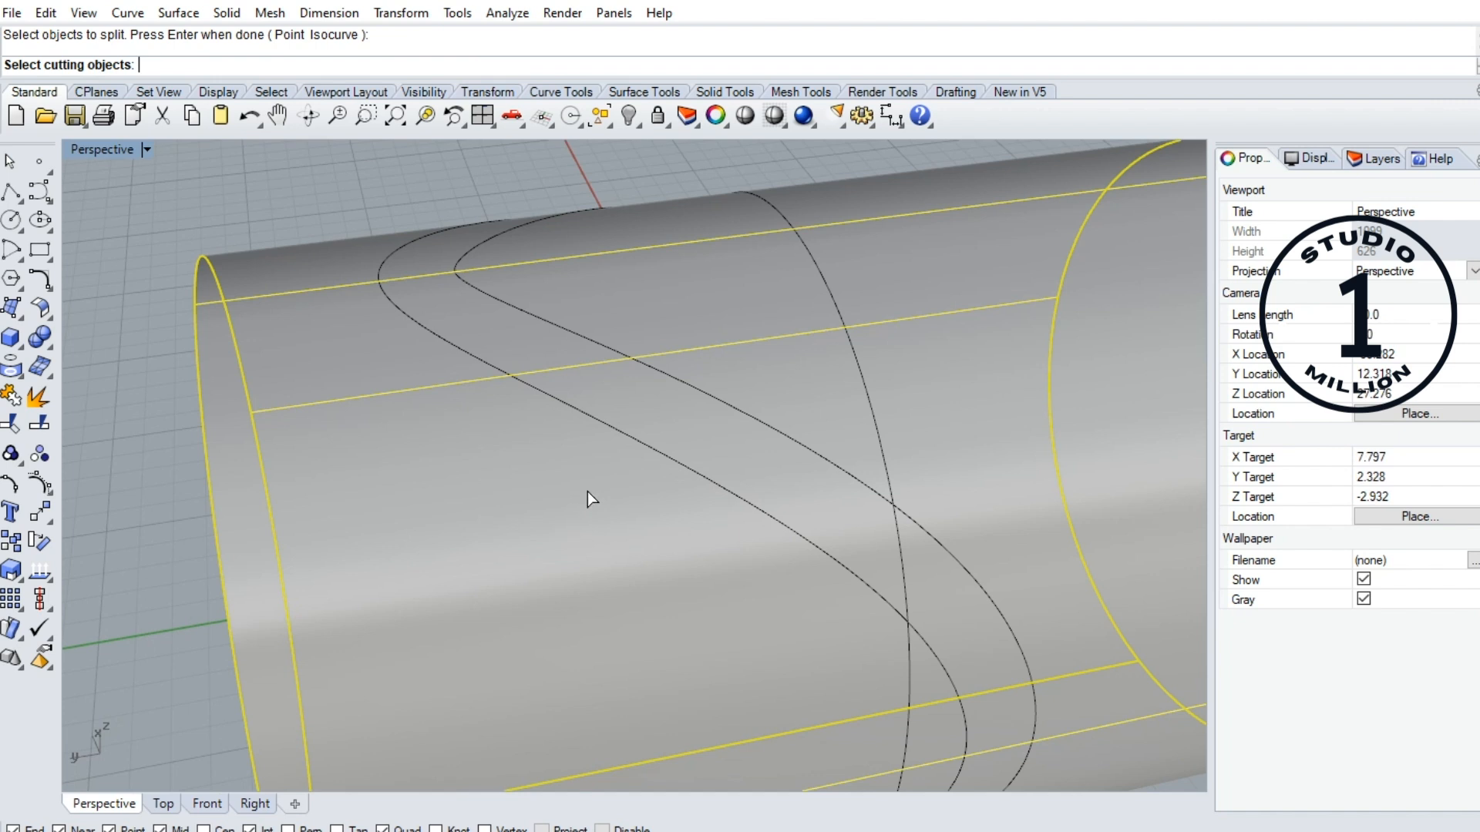
left_click(612, 433)
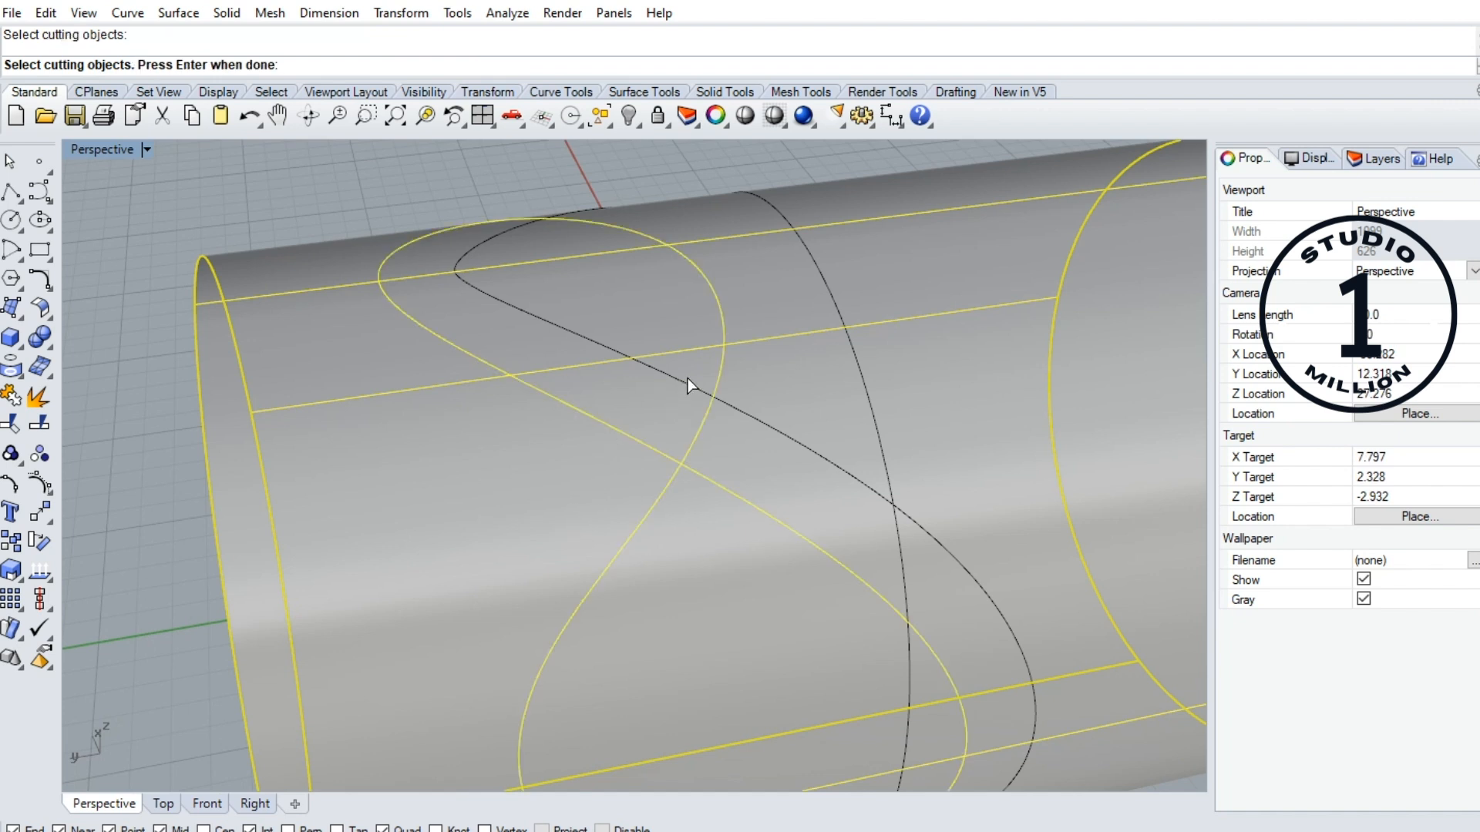
scroll(689, 384, "down", 3)
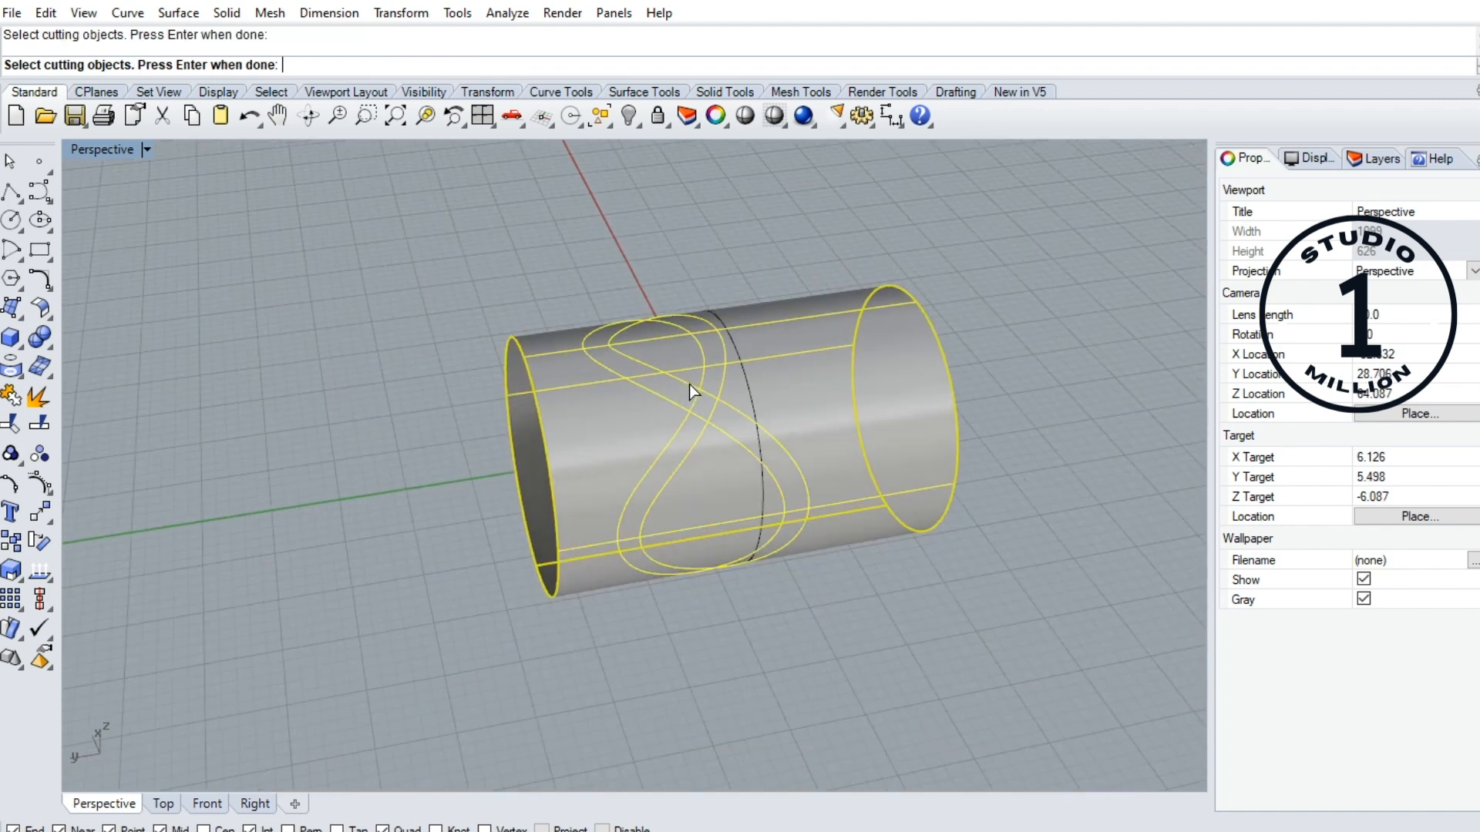
key("Return")
- Delete the two outer cylinder pieces, keeping only the narrow band between the two curves
left_click(661, 493)
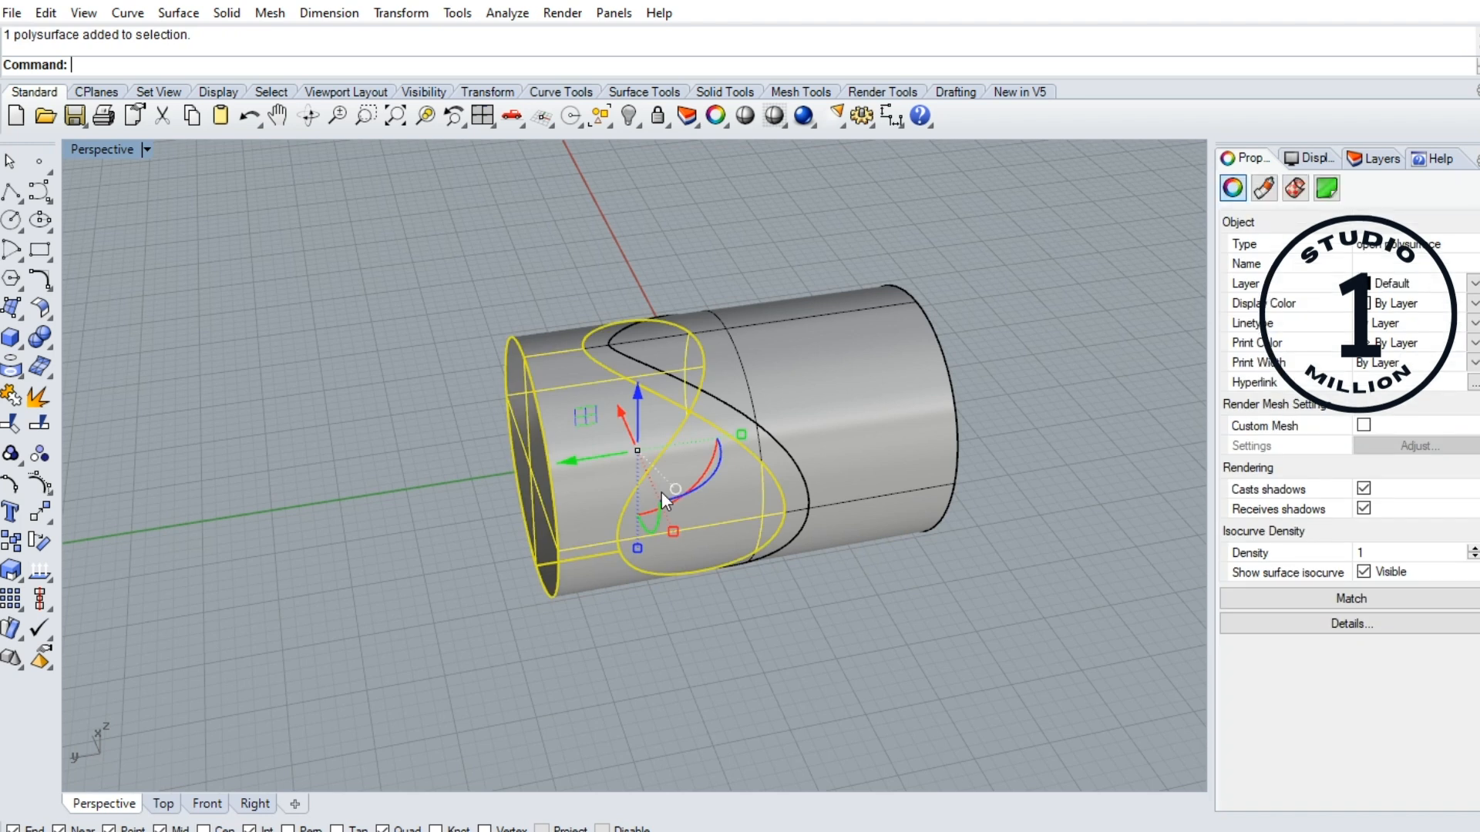
key("Delete")
left_click(806, 400)
key("Delete")
right_click_drag(807, 401, 644, 406)
scroll(471, 358, "up", 4)
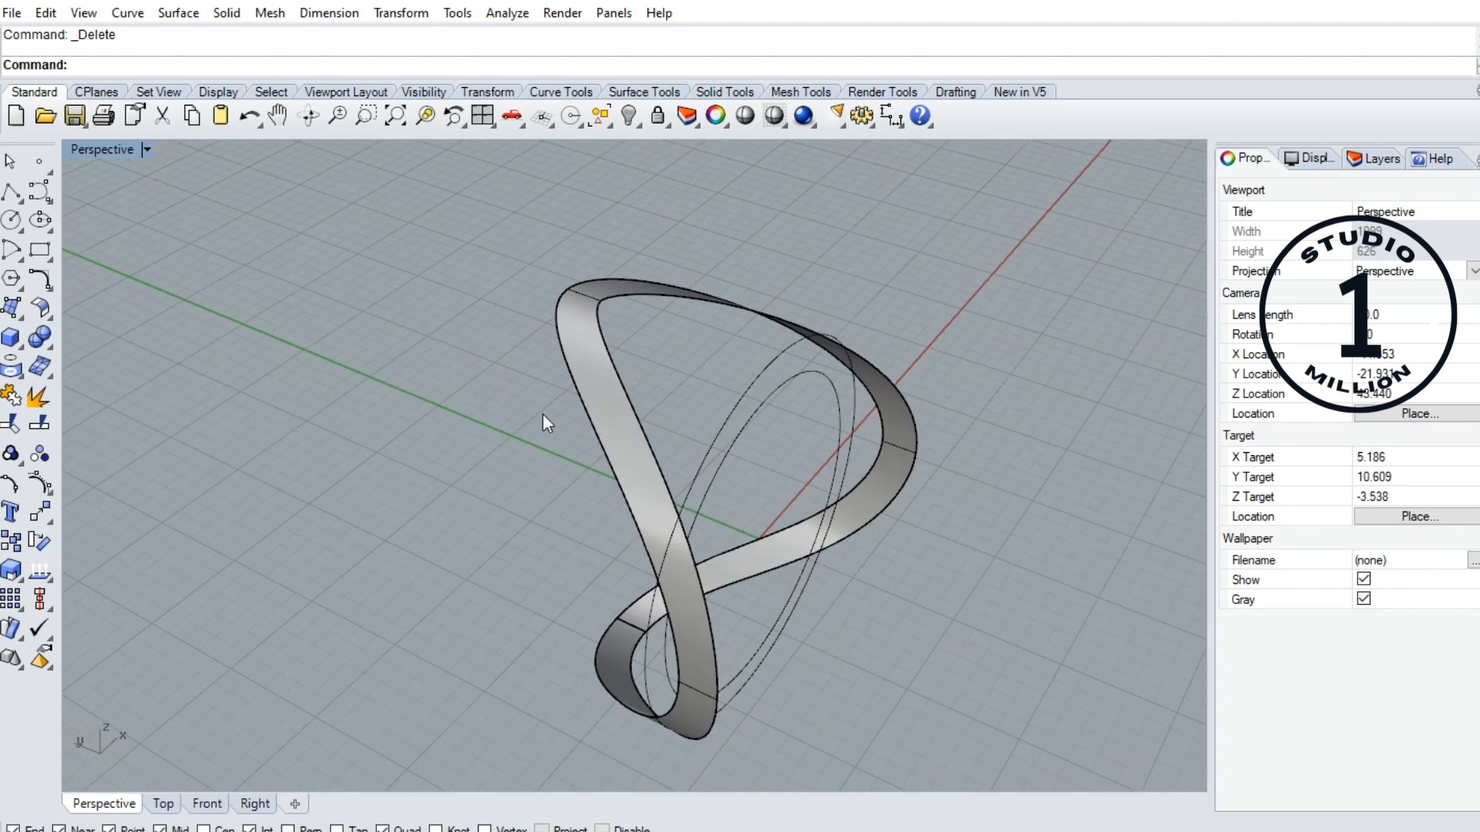
- Offset the band surface inward by 2.5 as a solid, flipping the offset direction
left_click(625, 451)
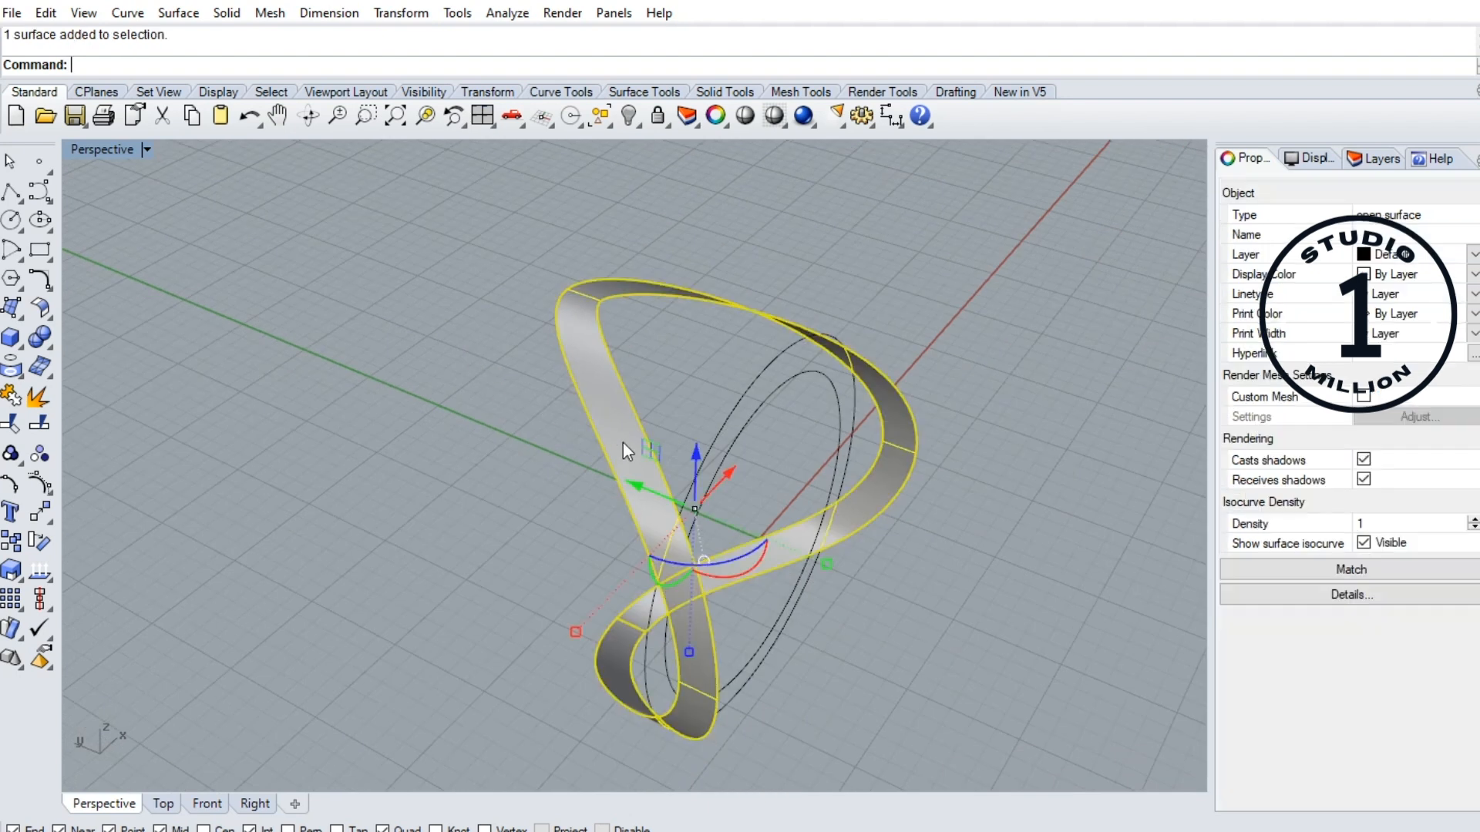
left_click(50, 309)
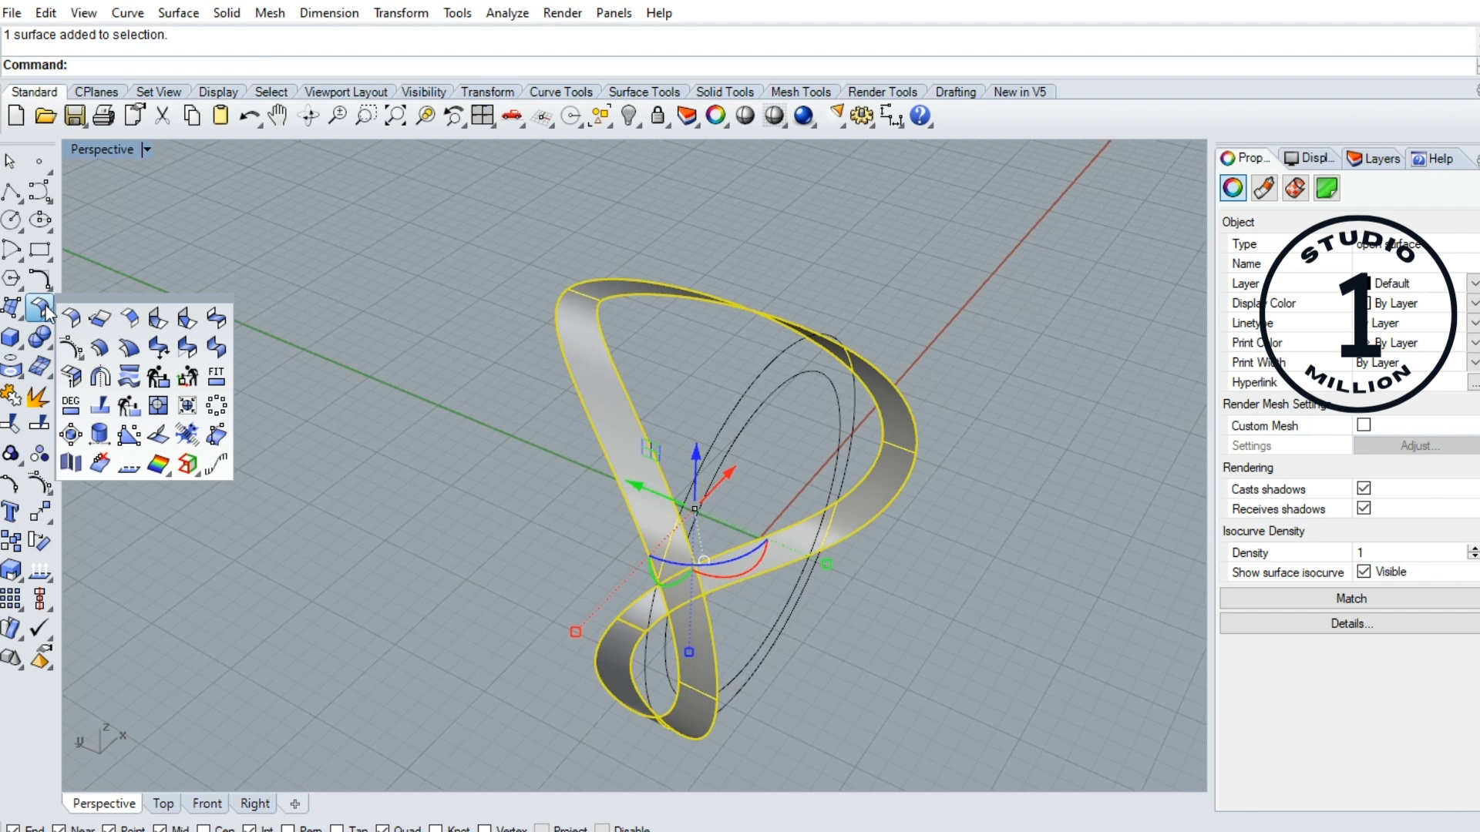
left_click(99, 349)
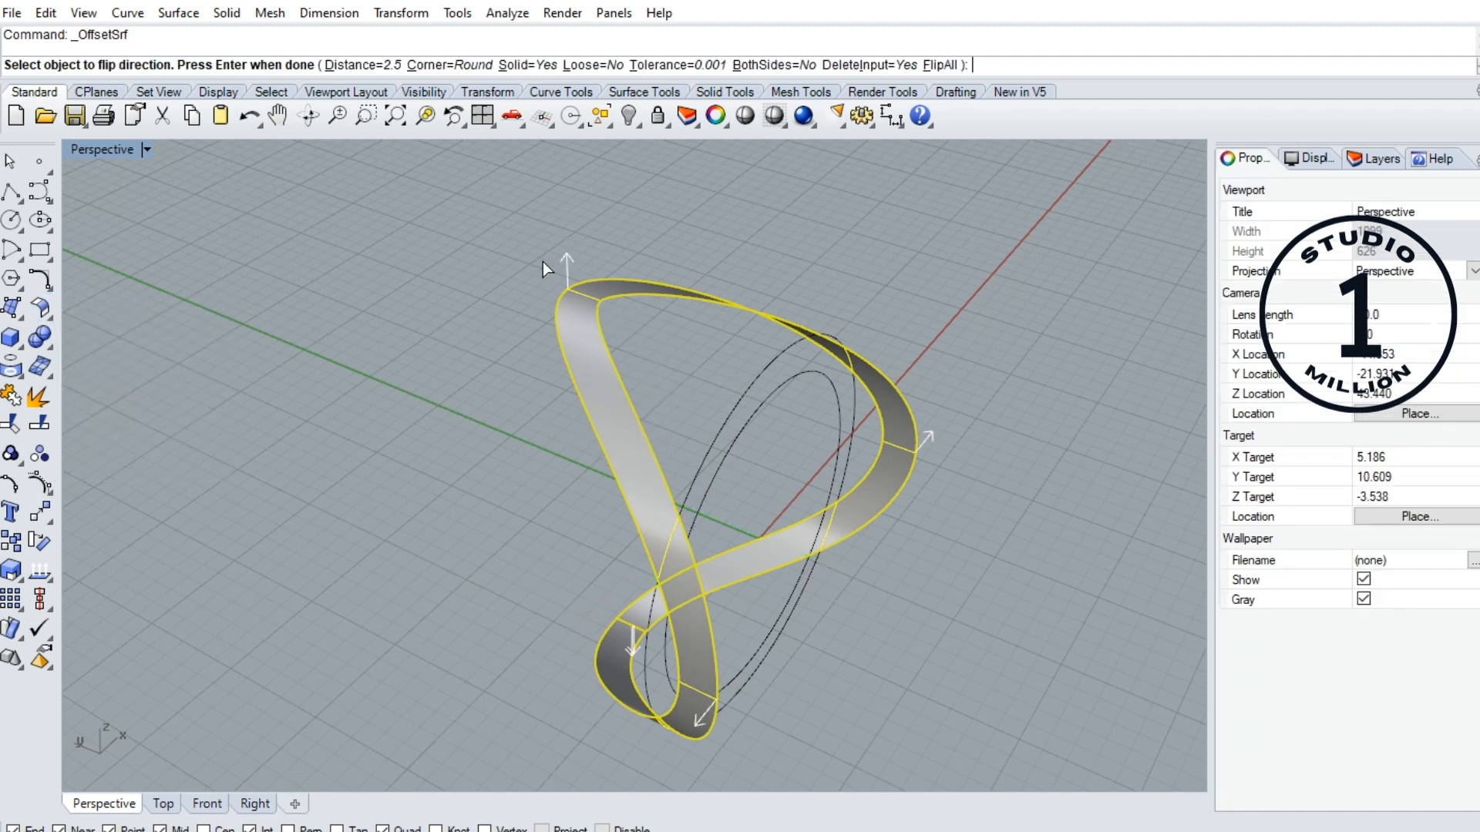
left_click(949, 68)
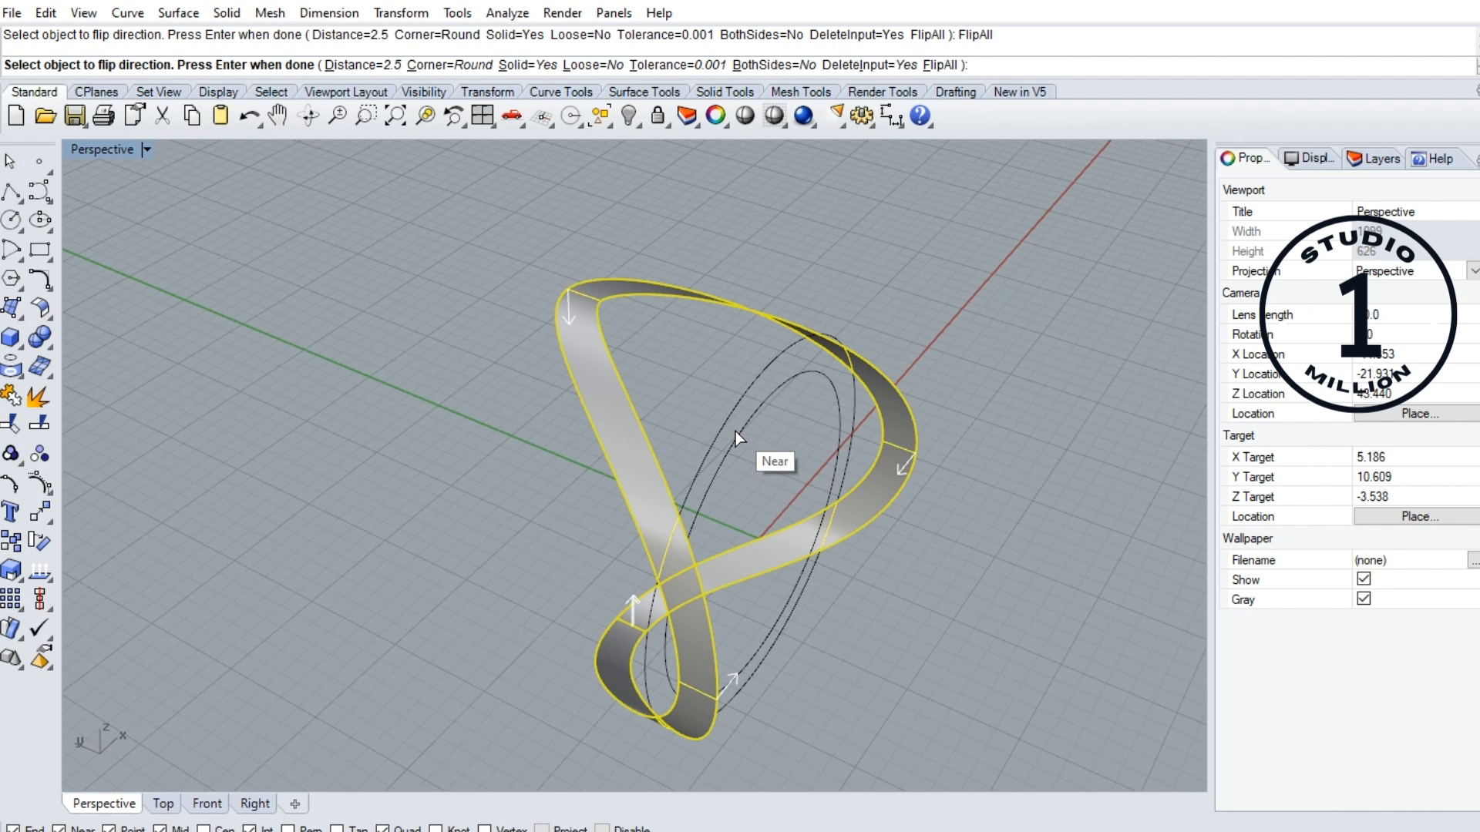
type("2.5")
key("Return")
key("Return")
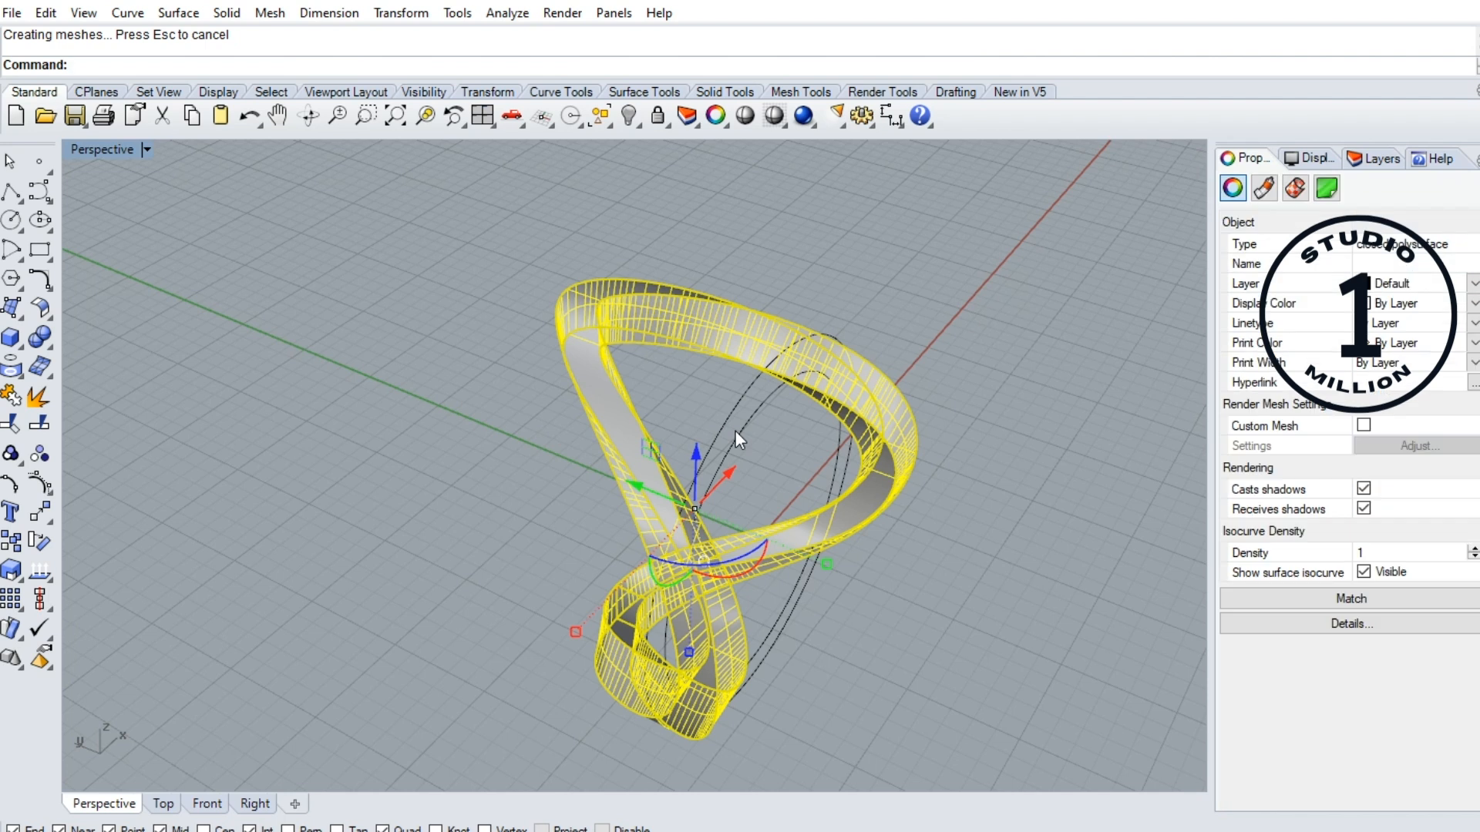
left_click(977, 329)
- Extrude the inner circle to both sides into a long solid cylinder passing through the ring band
right_click_drag(852, 491, 806, 433)
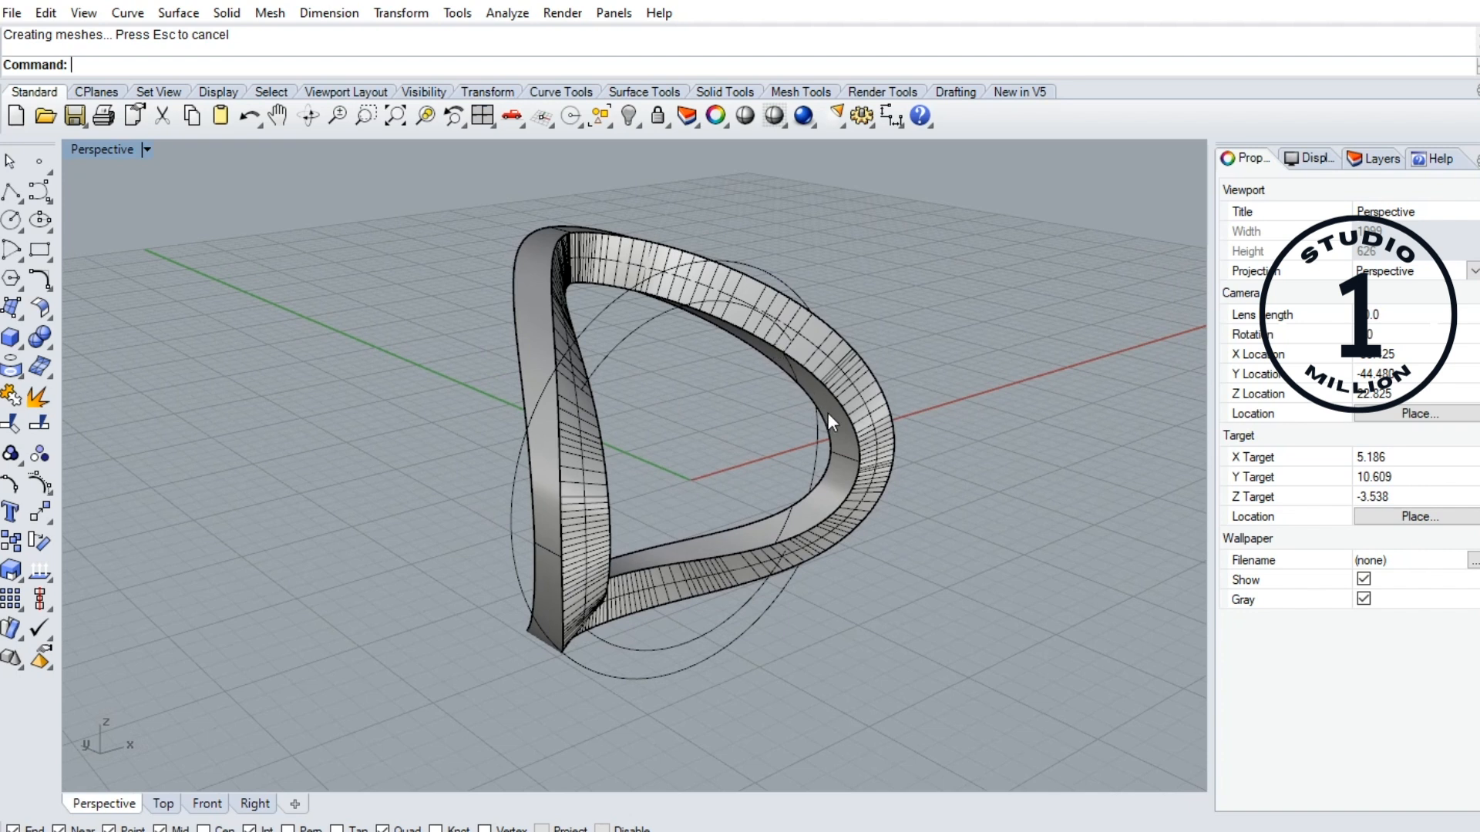
left_click(617, 348)
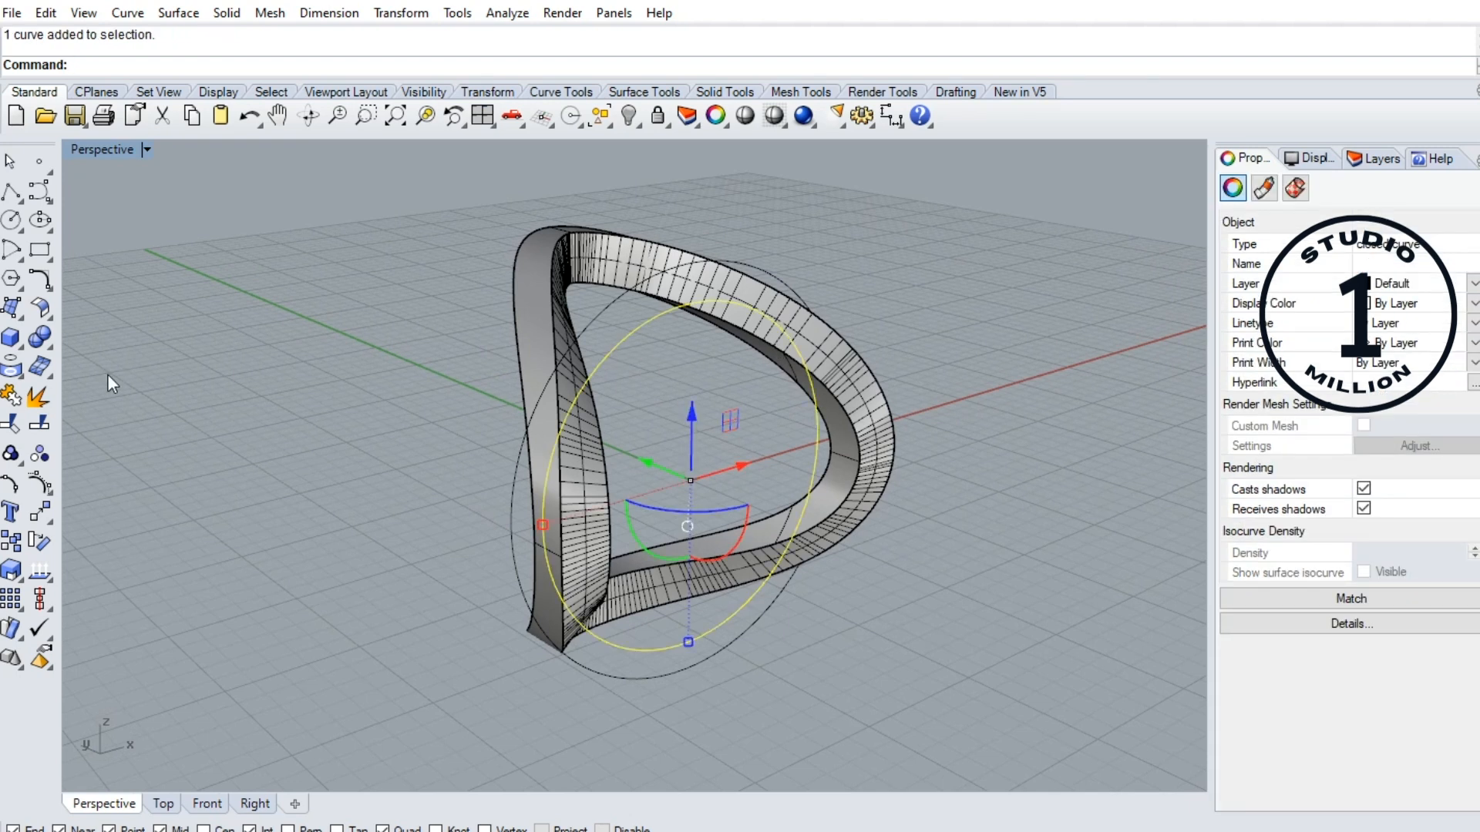
left_click(12, 336)
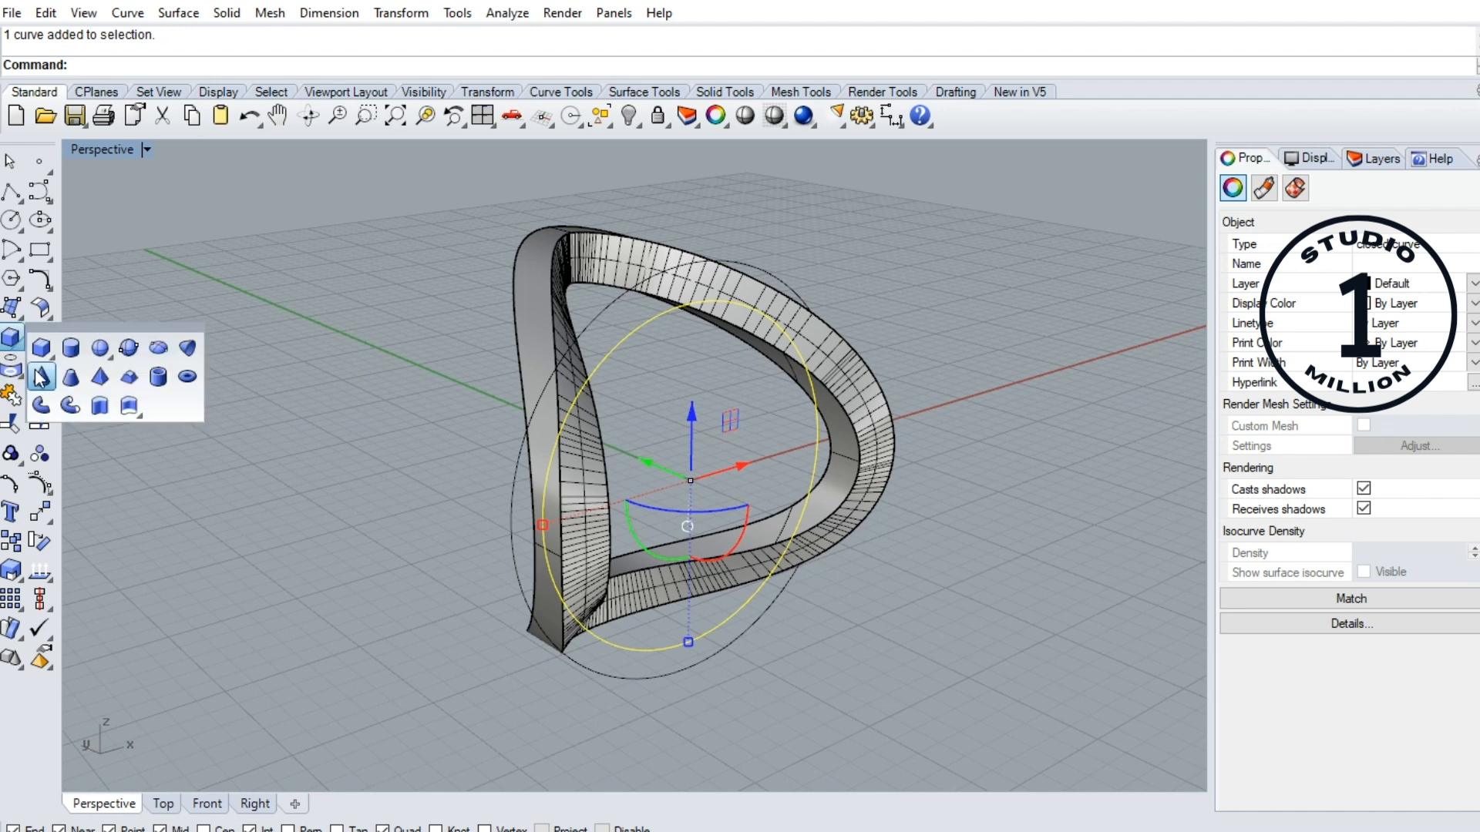
left_click(101, 406)
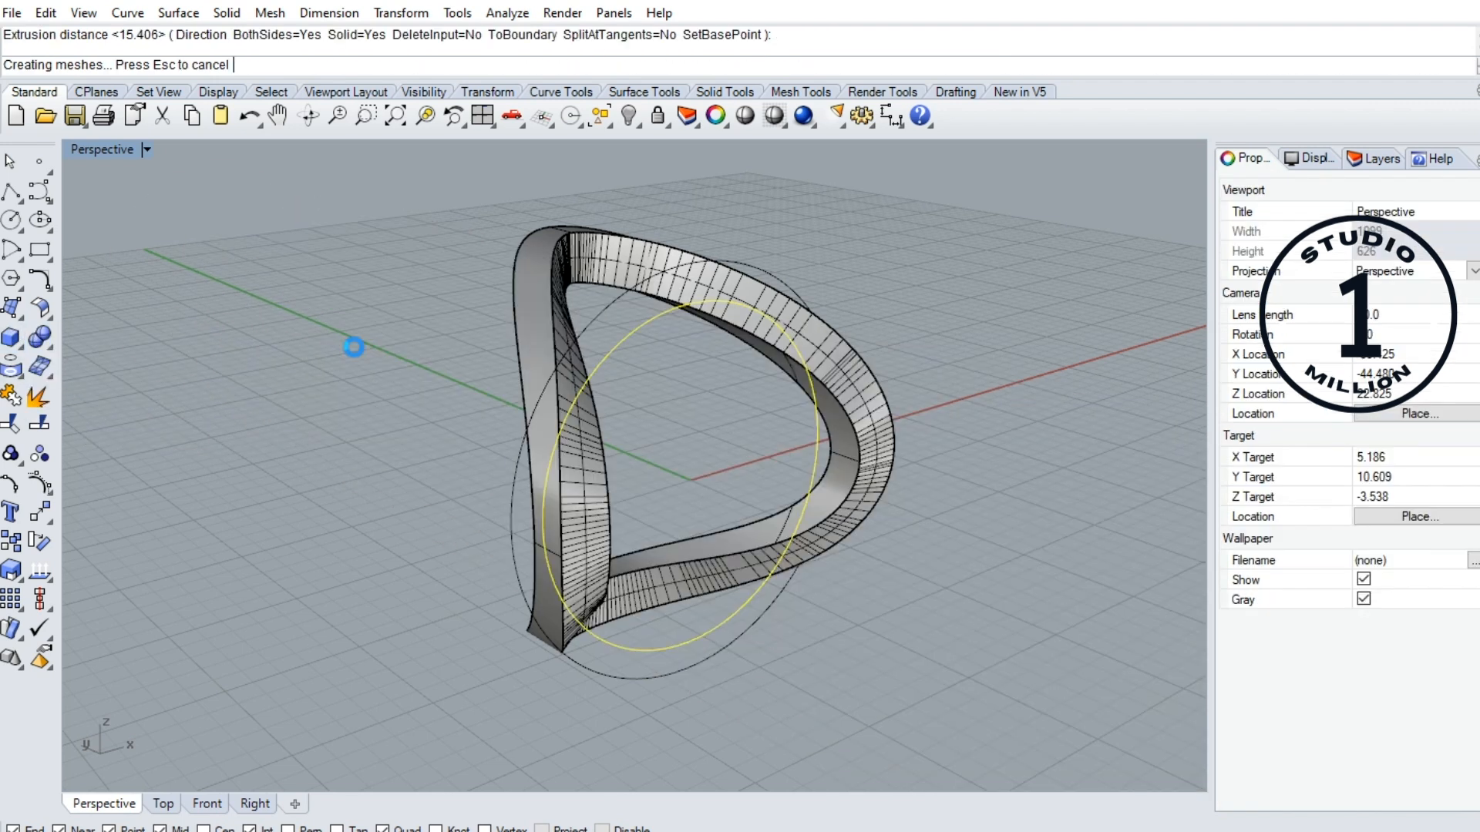
left_click(806, 242)
right_click_drag(806, 242, 876, 241)
scroll(270, 354, "down", 3)
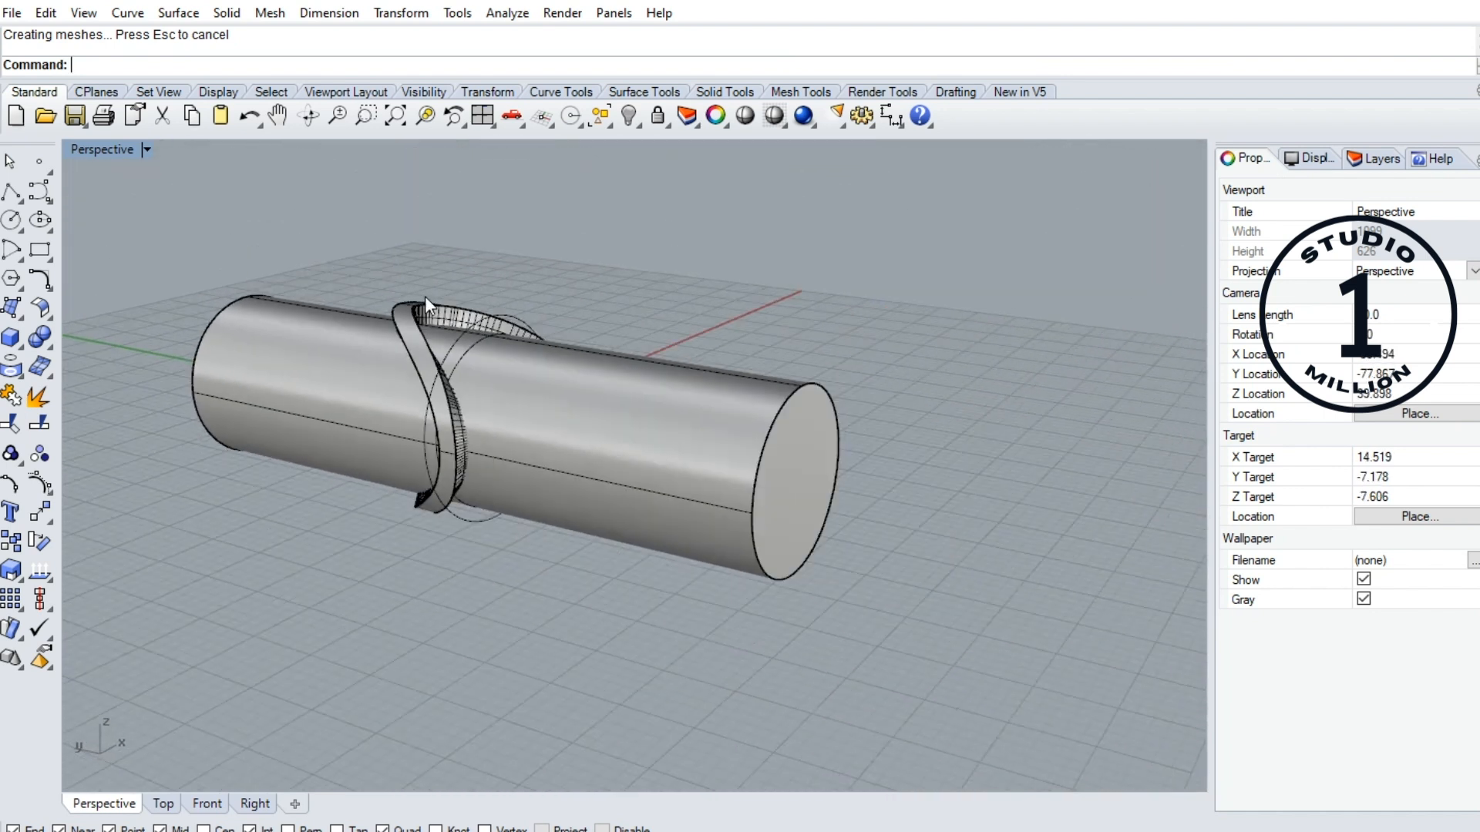
- Subtract the long solid cylinder from the thickened ring band with Boolean Difference and preview the resulting ring shaded
scroll(423, 296, "up", 3)
scroll(631, 293, "down", 2)
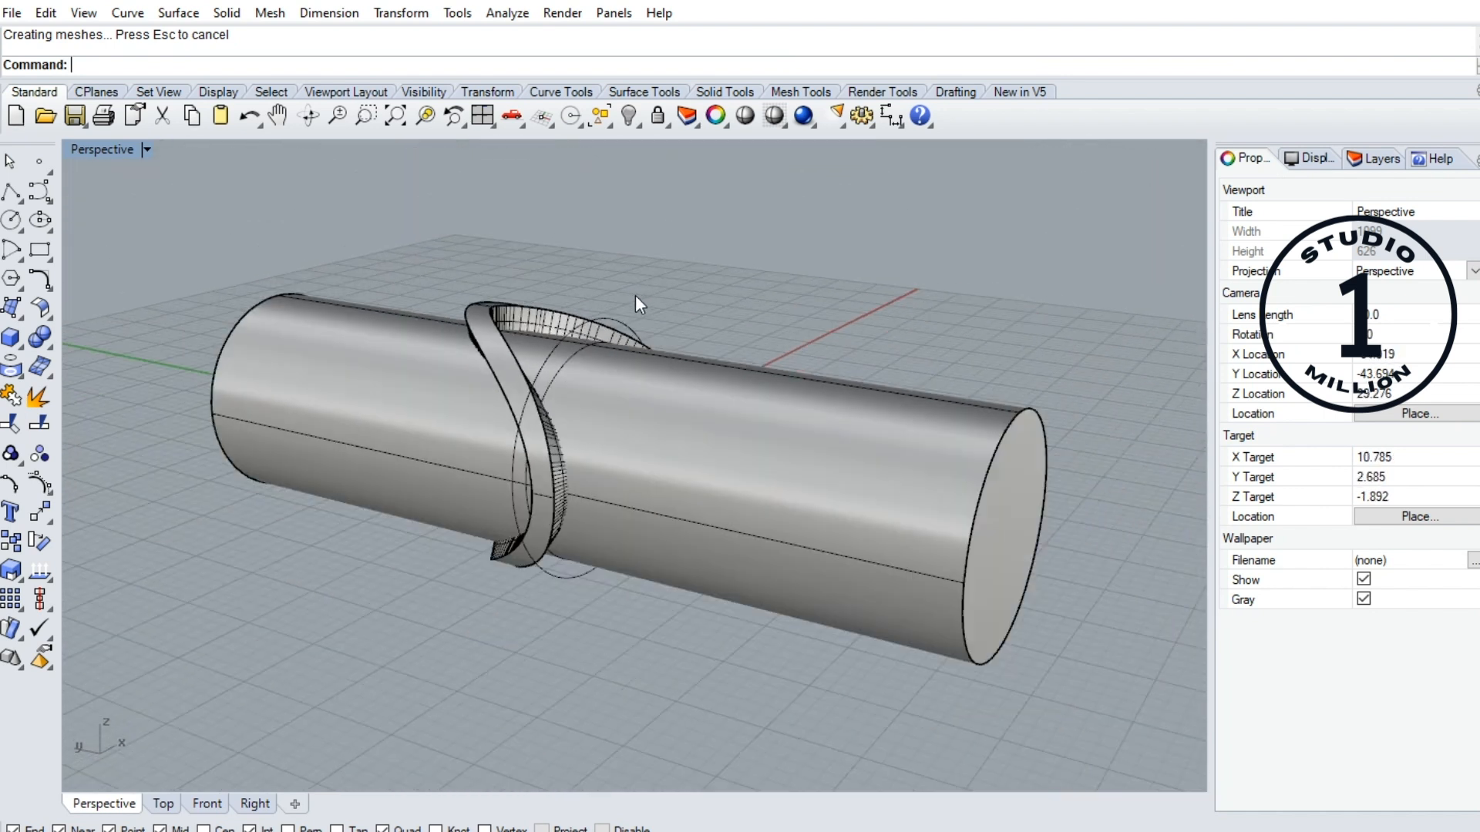
left_click(40, 335)
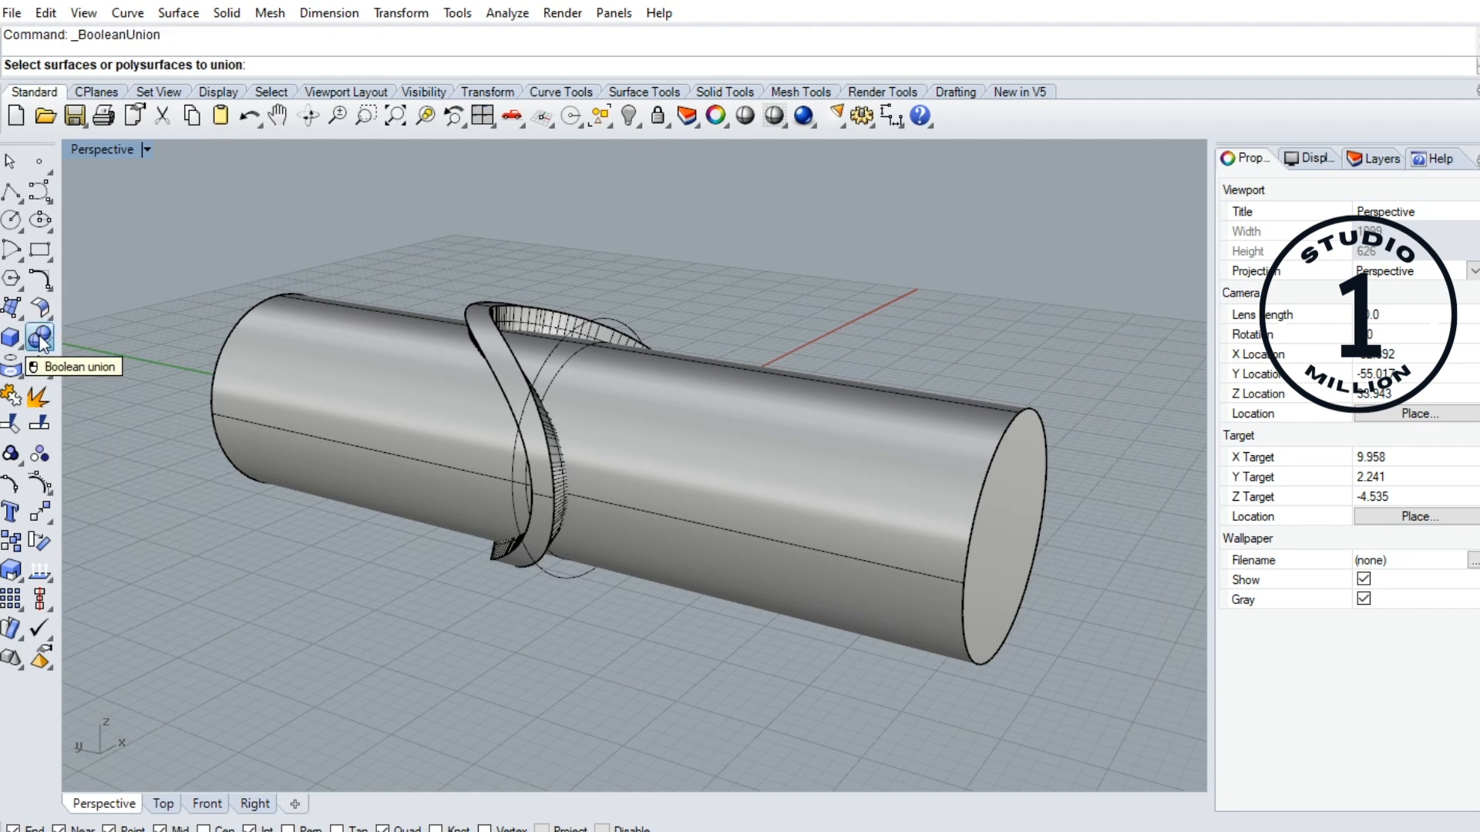
left_click(41, 339)
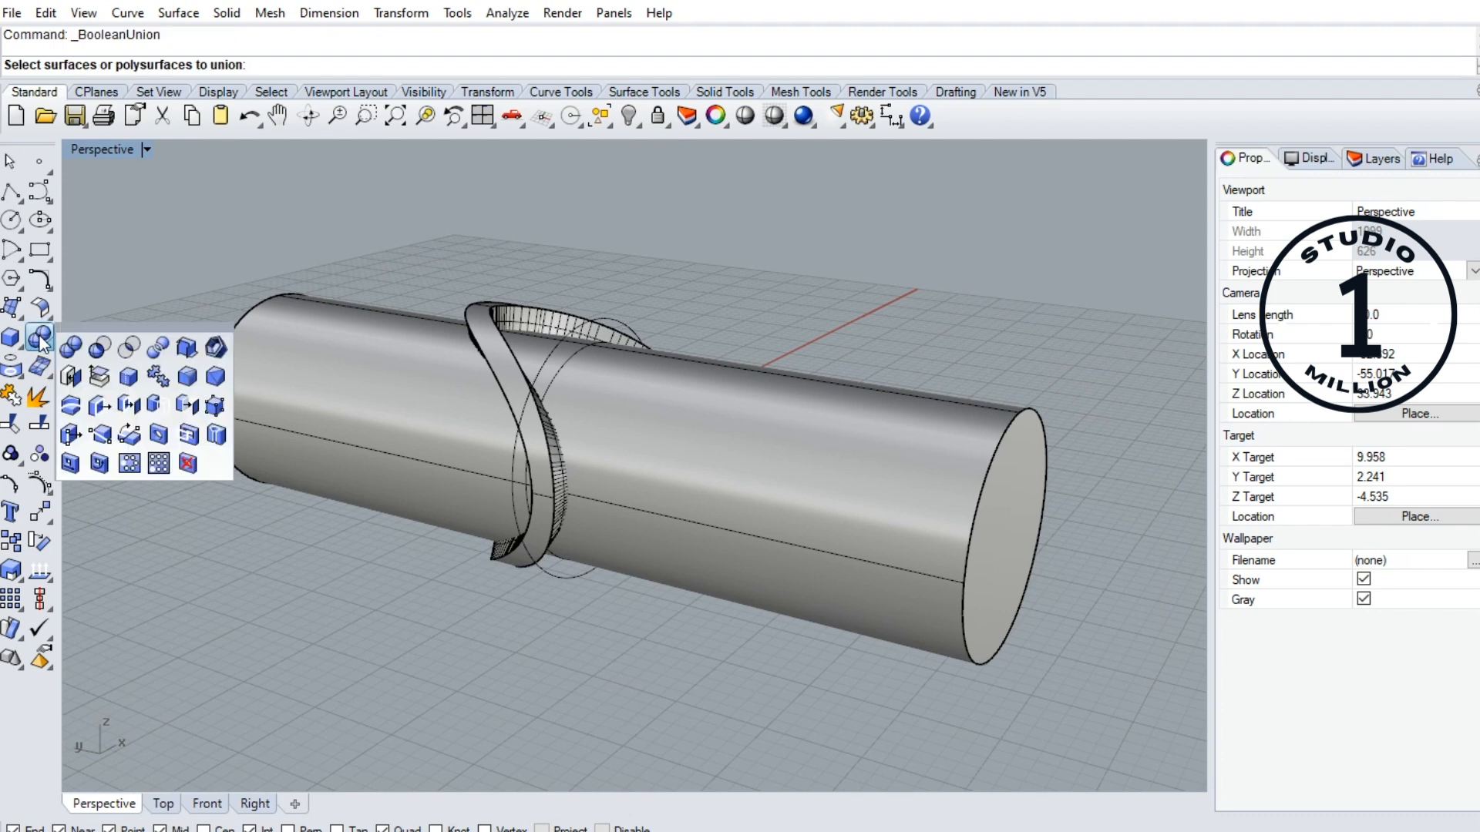
left_click(99, 349)
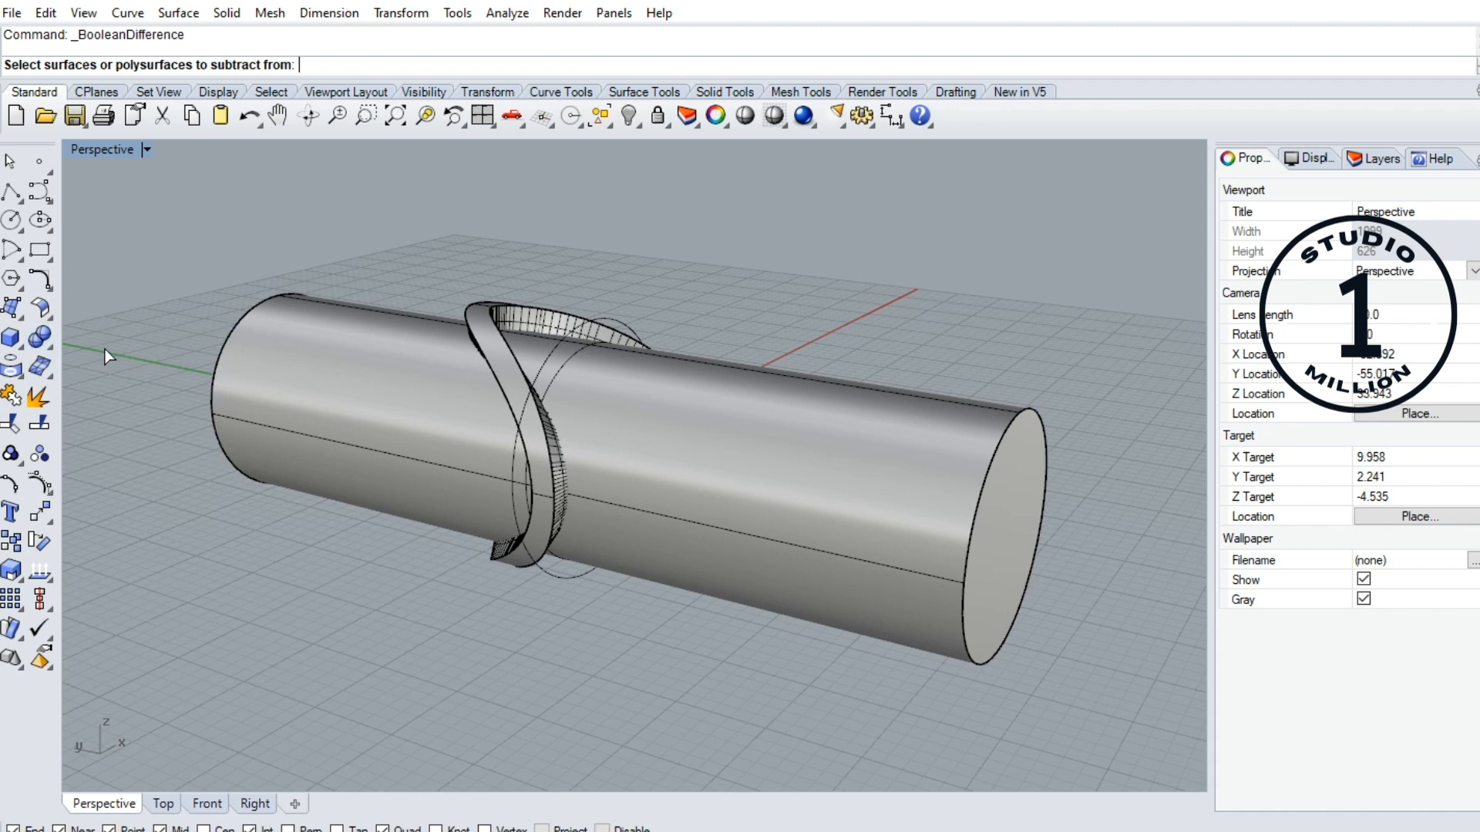
left_click(479, 331)
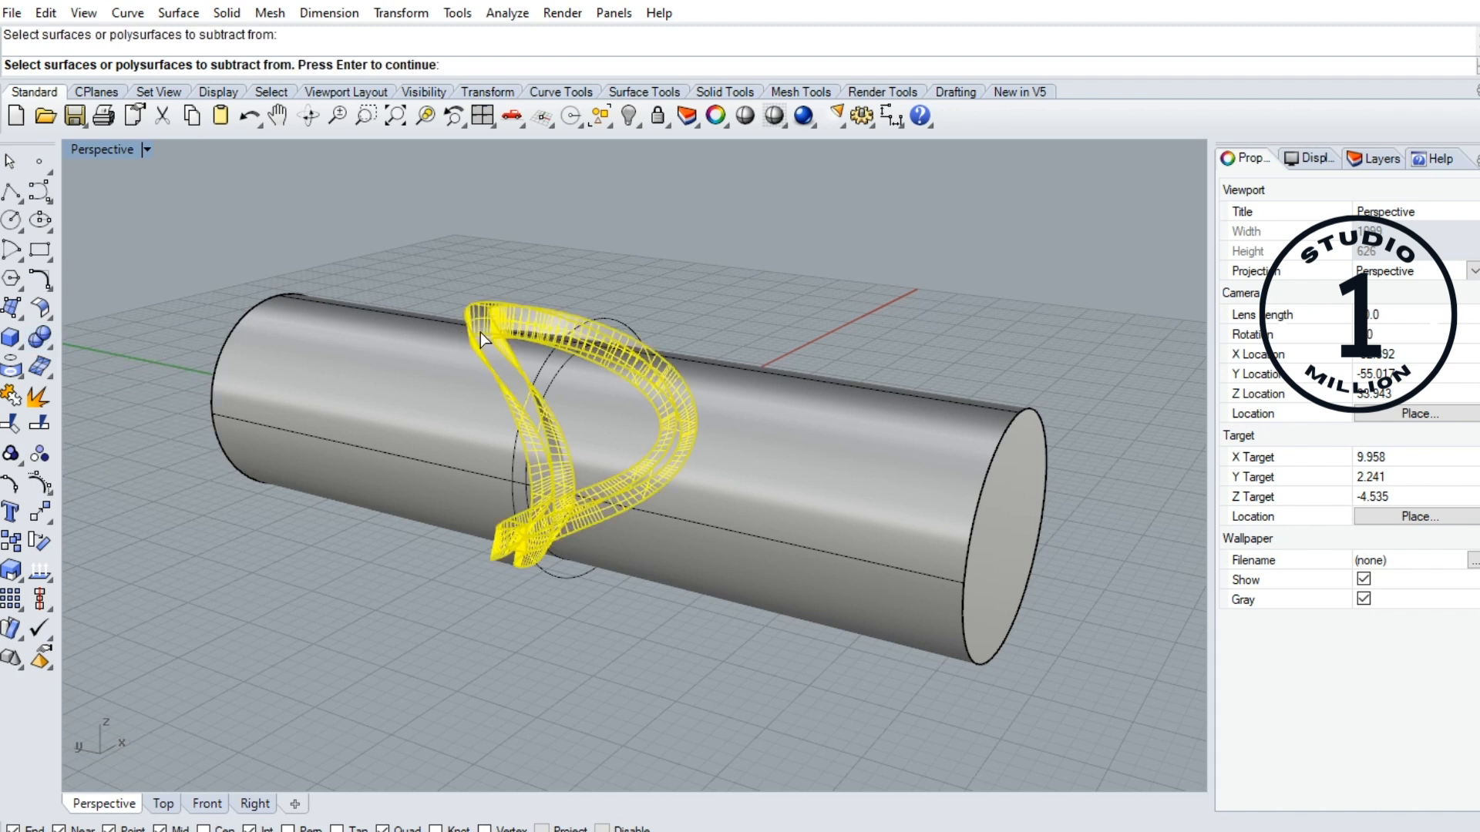
key("Return")
left_click(759, 449)
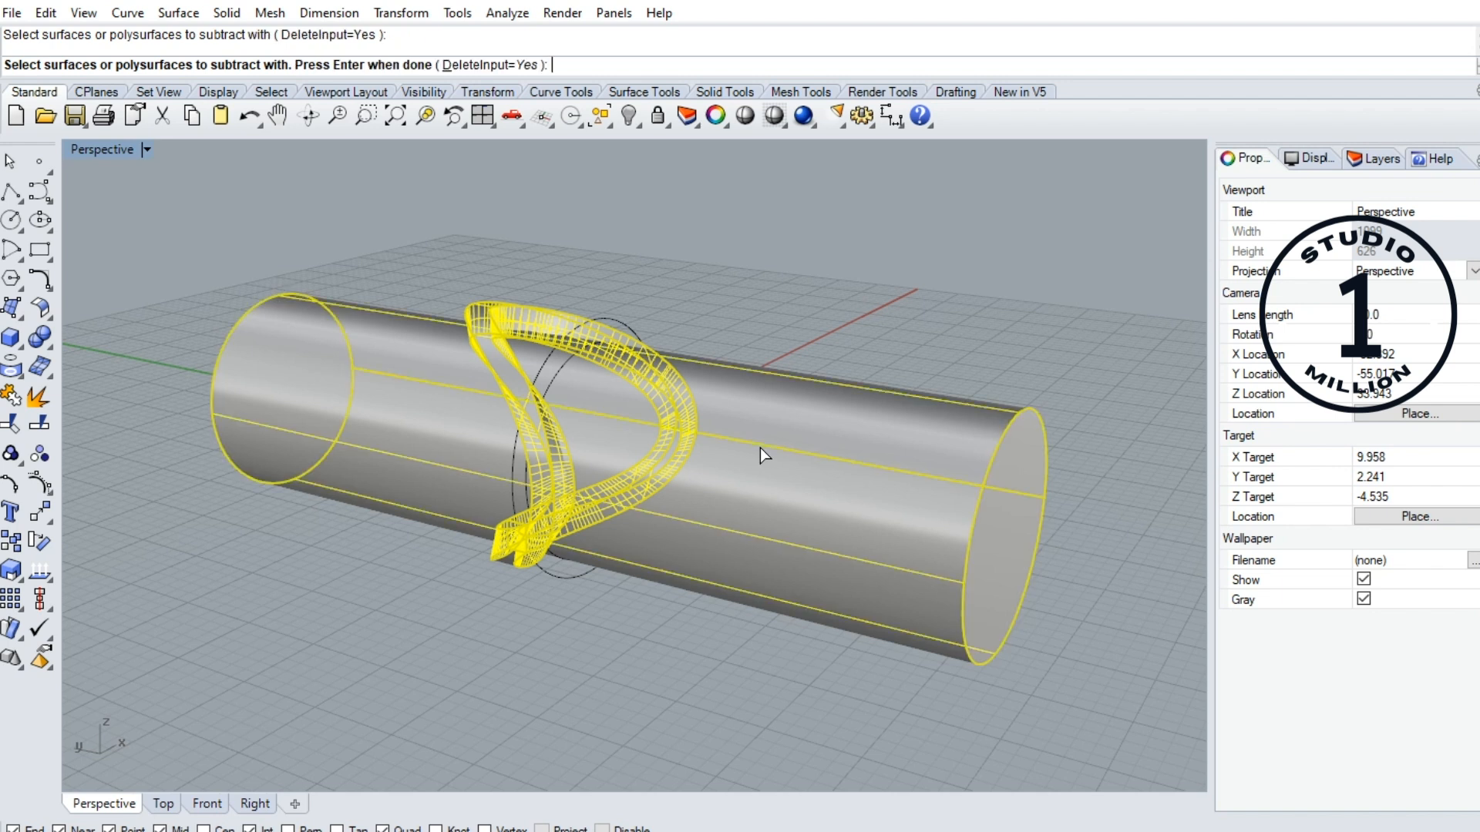
key("Return")
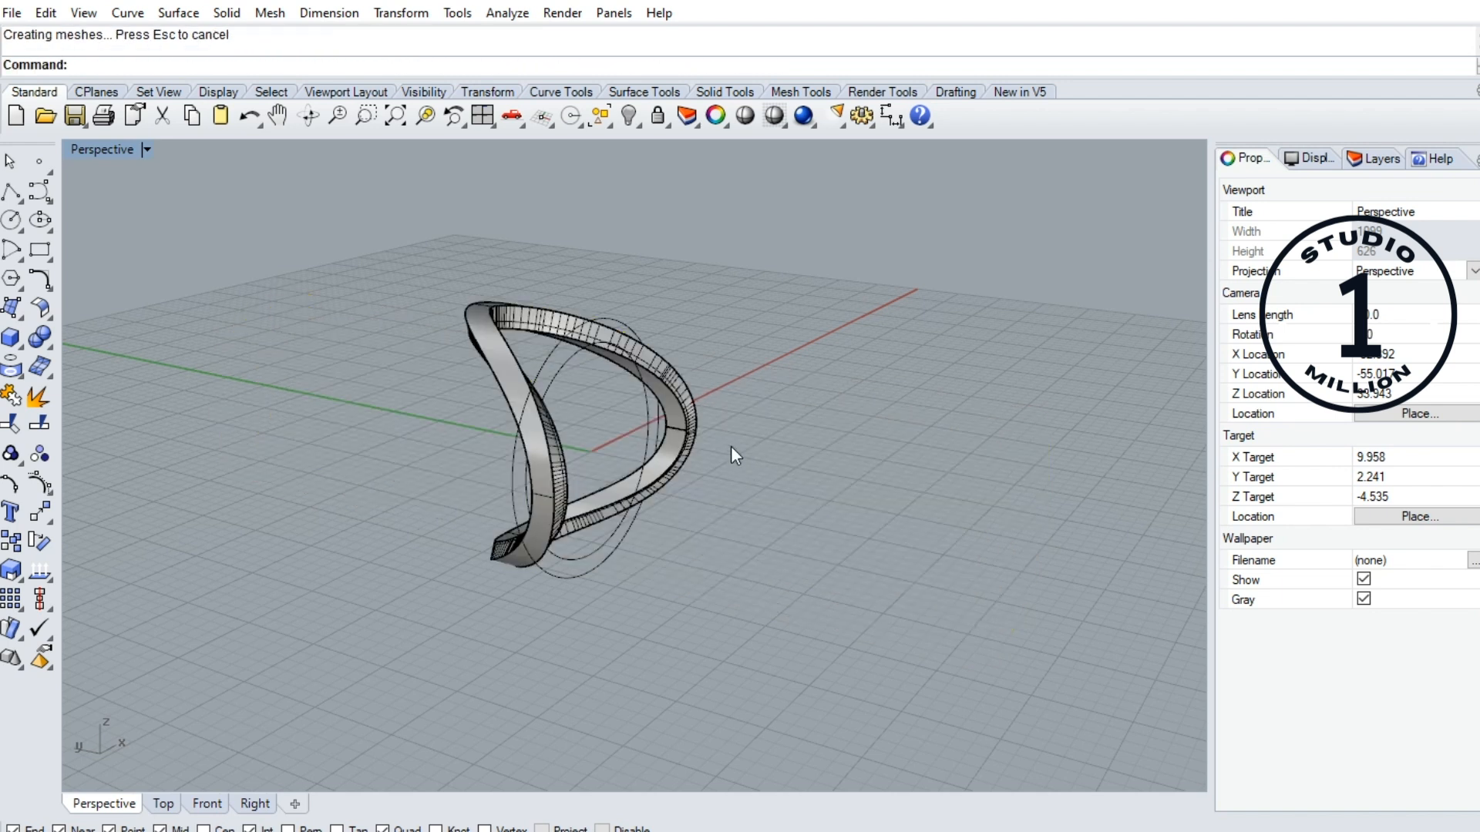
left_click(748, 120)
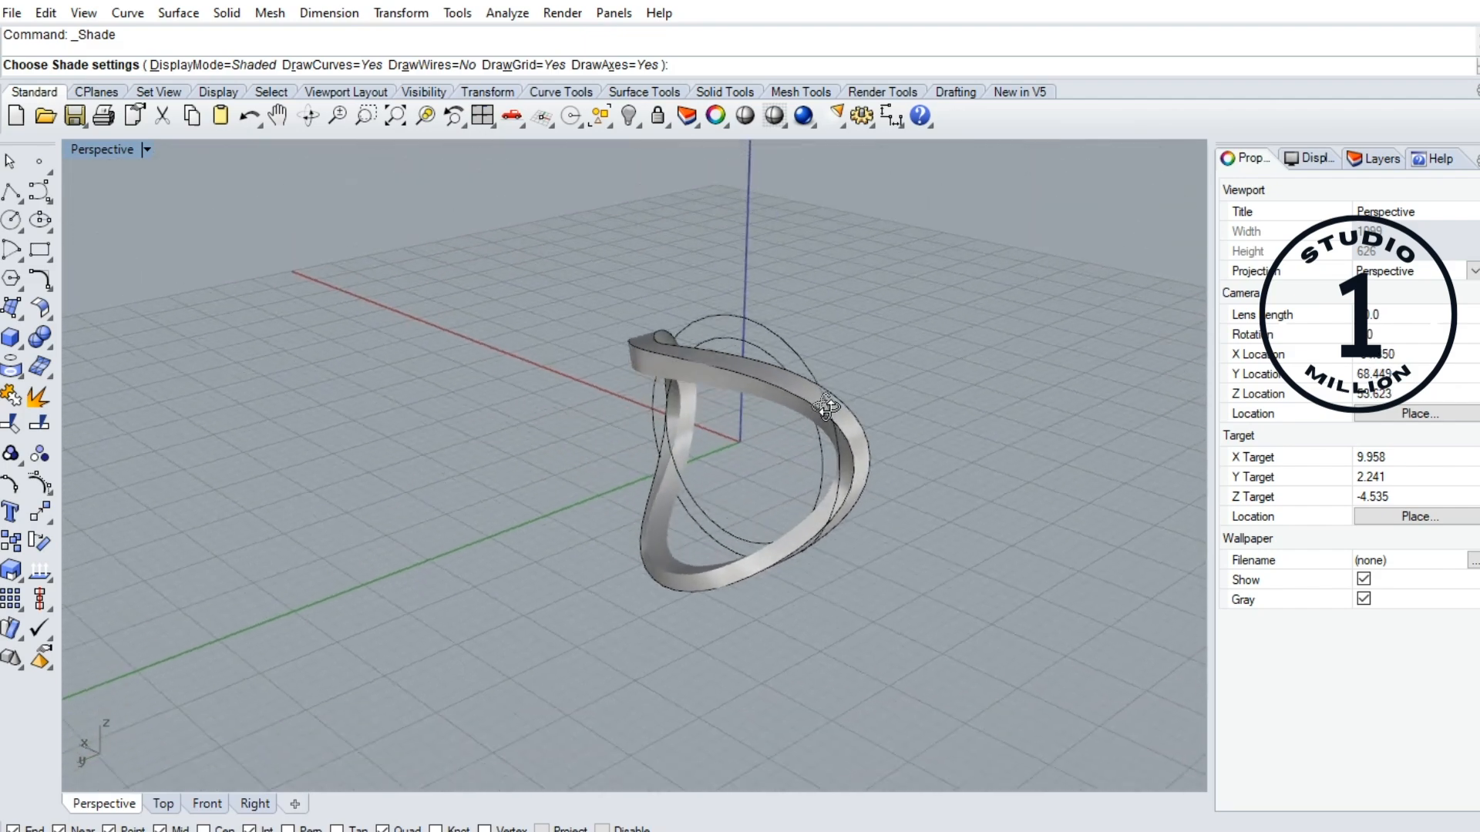